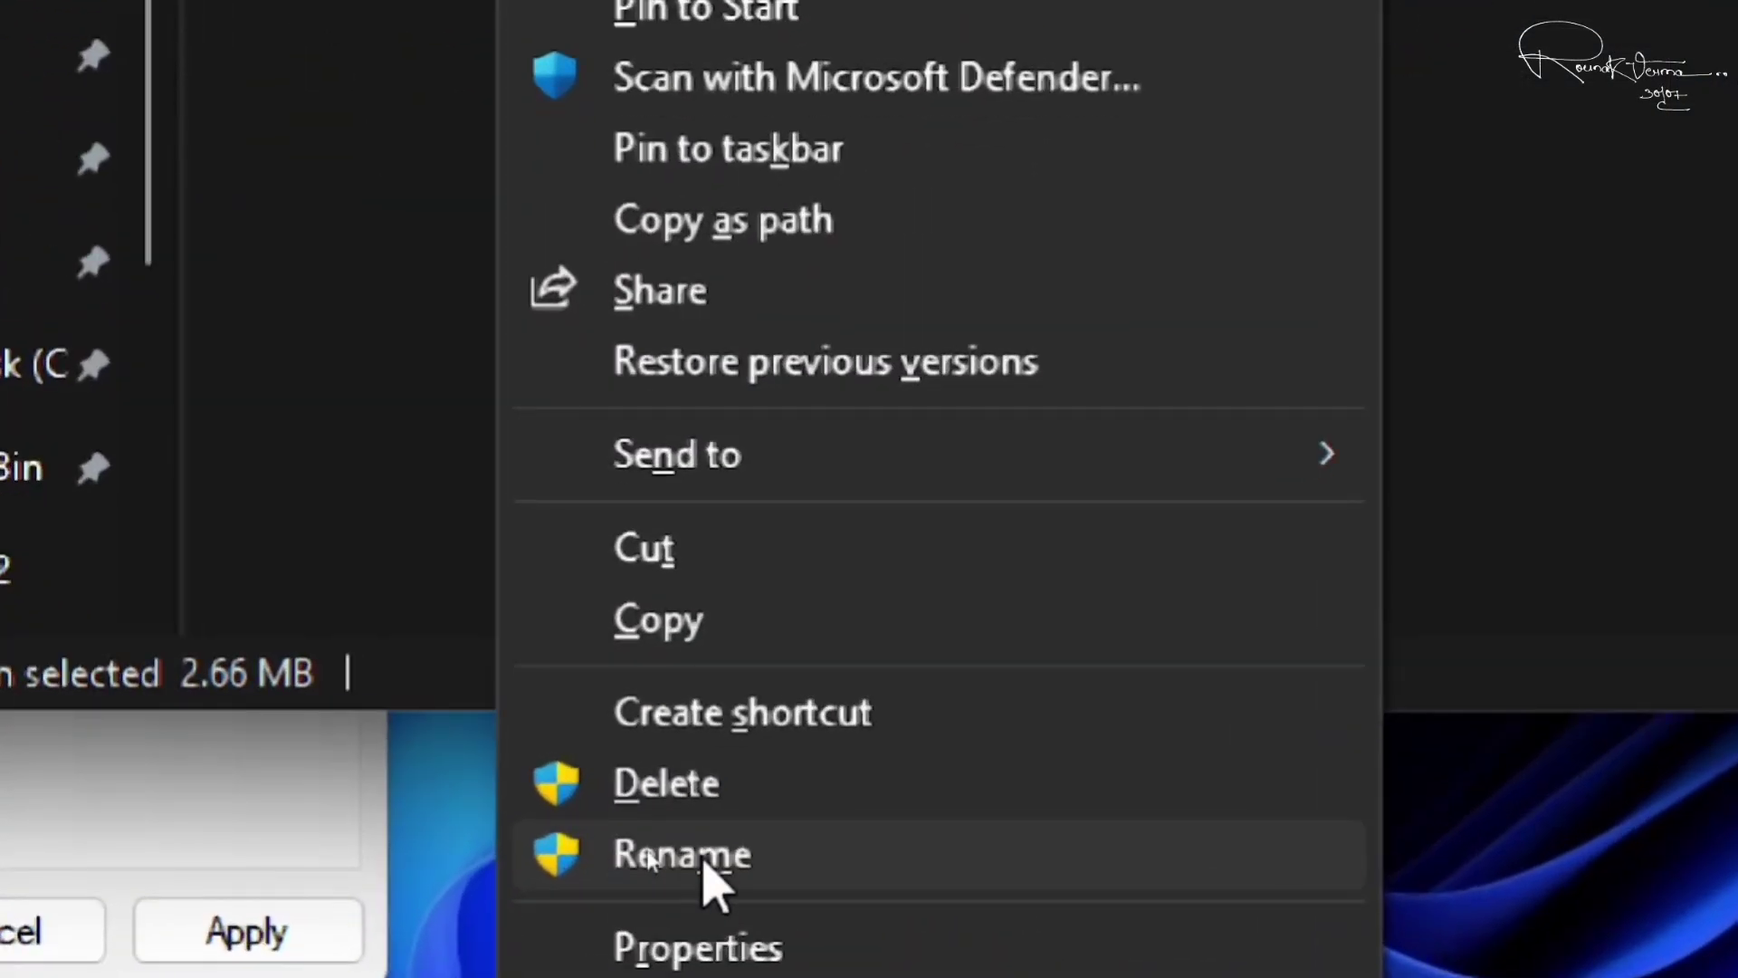
Rename the chrome application file in the Chrome Application folder to chrome1.
{"action": "left_click", "coordinate": [647, 849]}
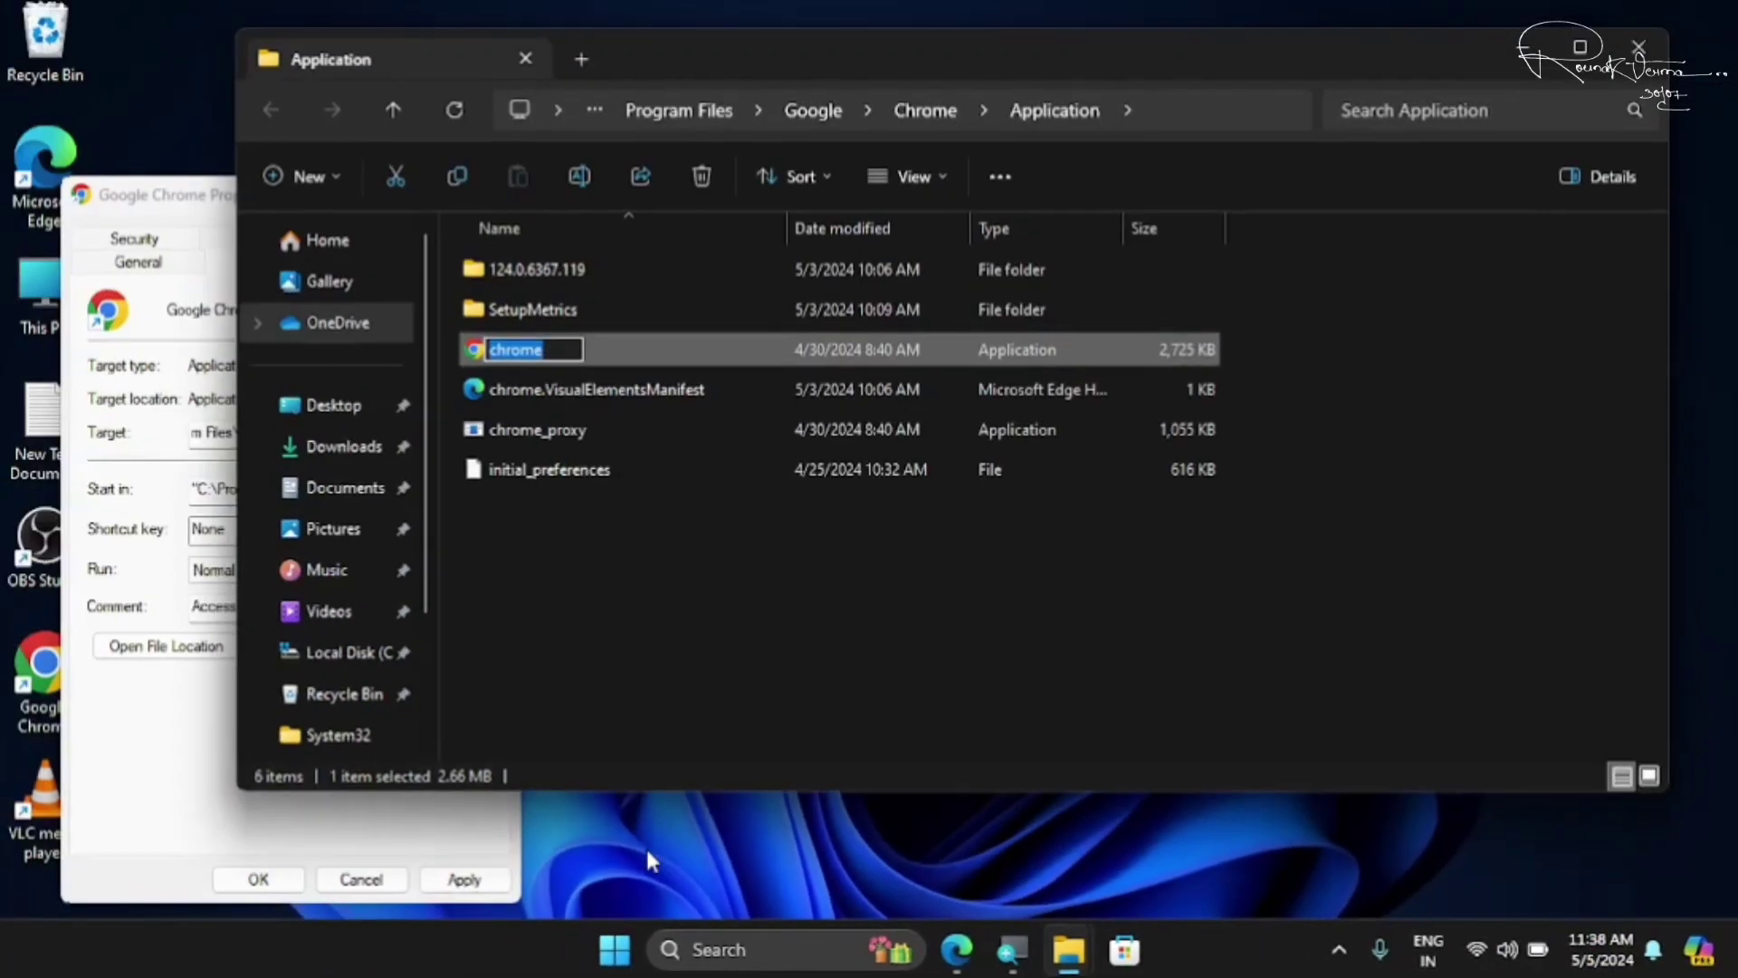
{"action": "left_click", "coordinate": [565, 346]}
{"action": "type", "text": "1"}
{"action": "key", "text": "Return"}
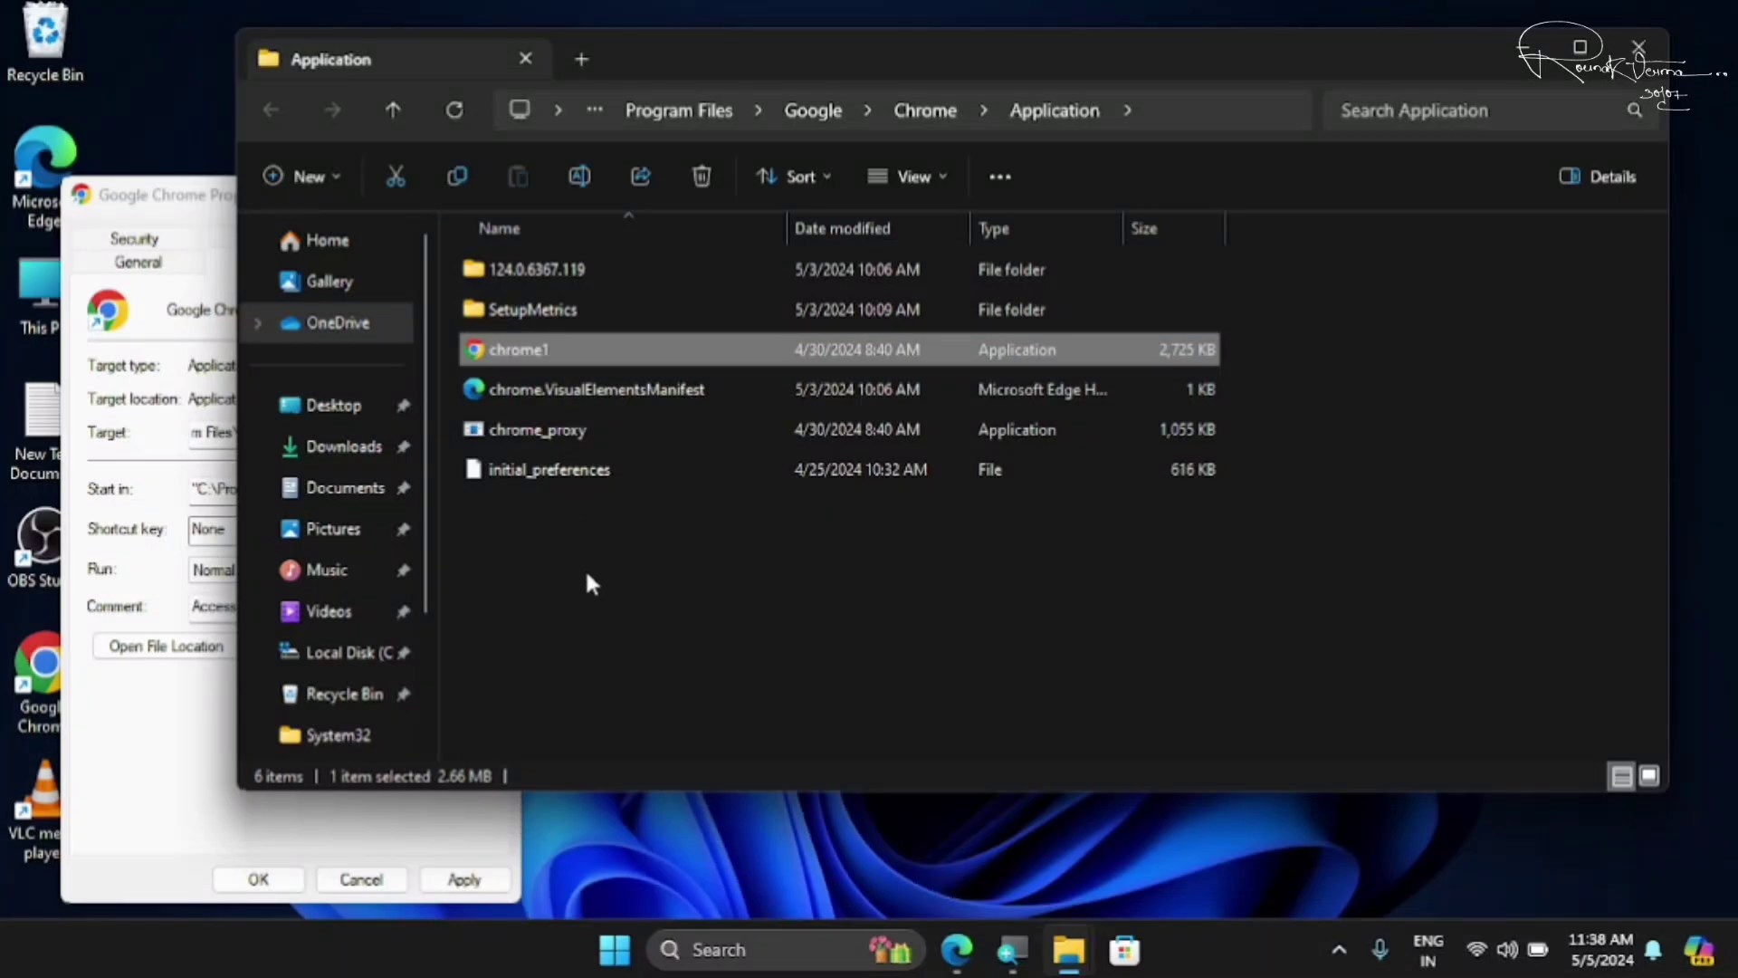
Create a desktop shortcut for the chrome1 application, and close the Application folder and the Google Chrome Properties window.
{"action": "right_click", "coordinate": [532, 349]}
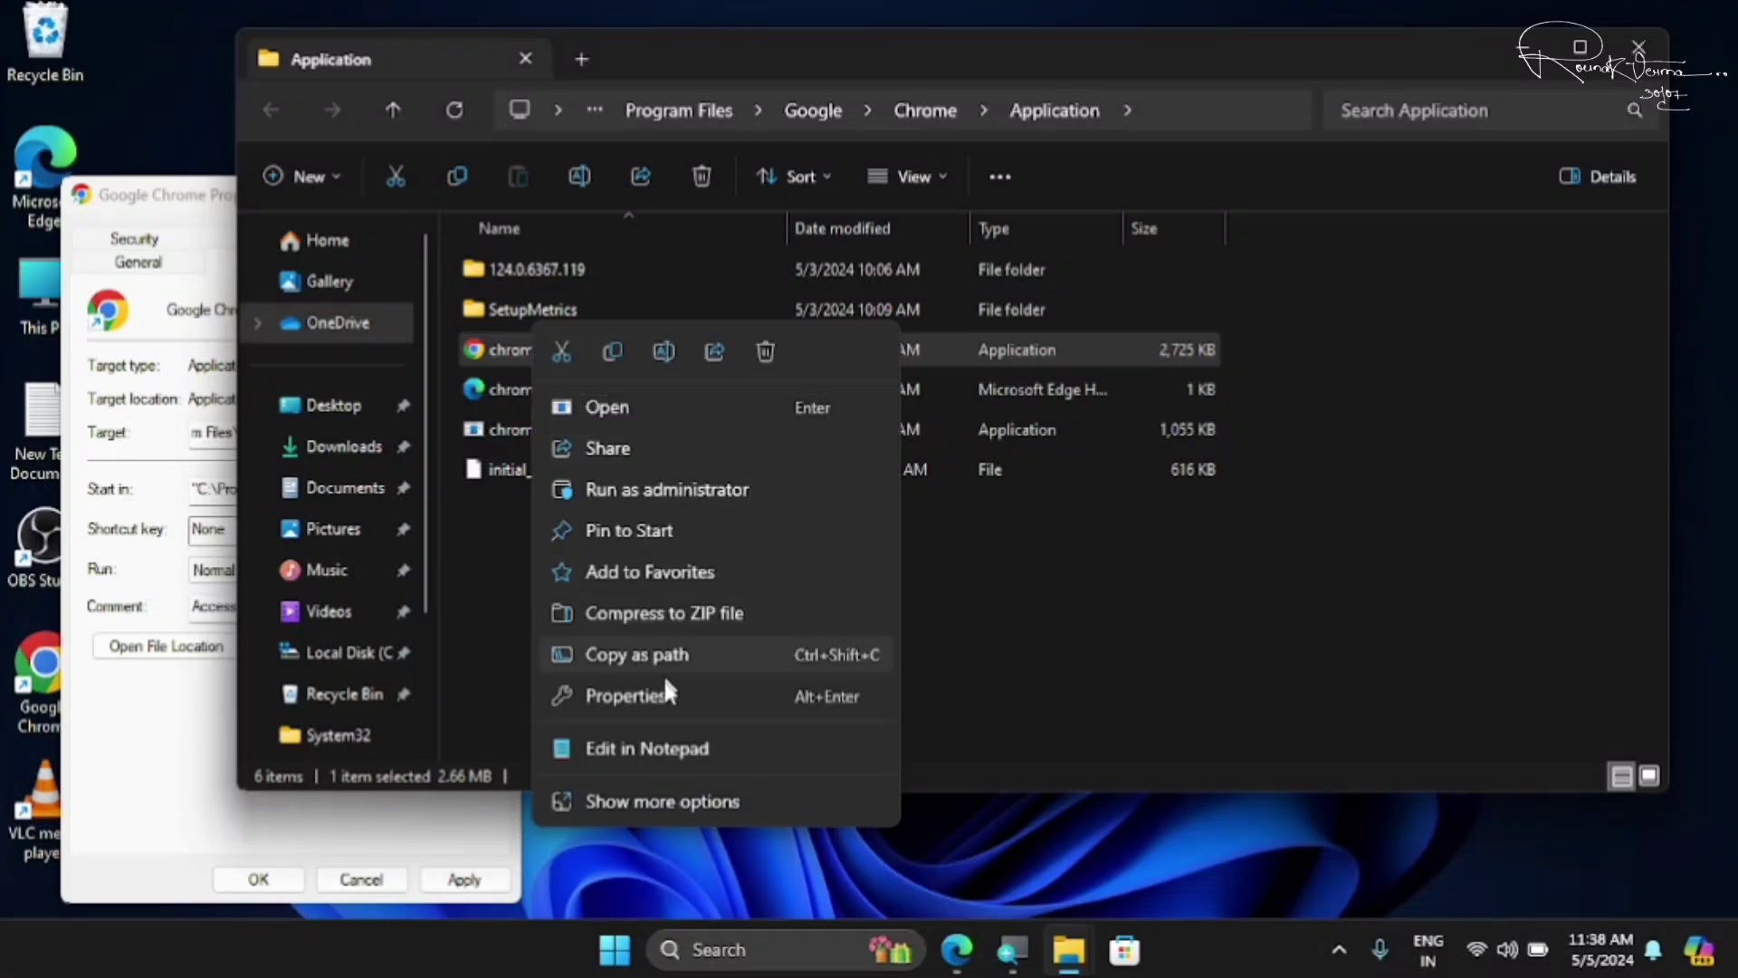
{"action": "left_click", "coordinate": [659, 800]}
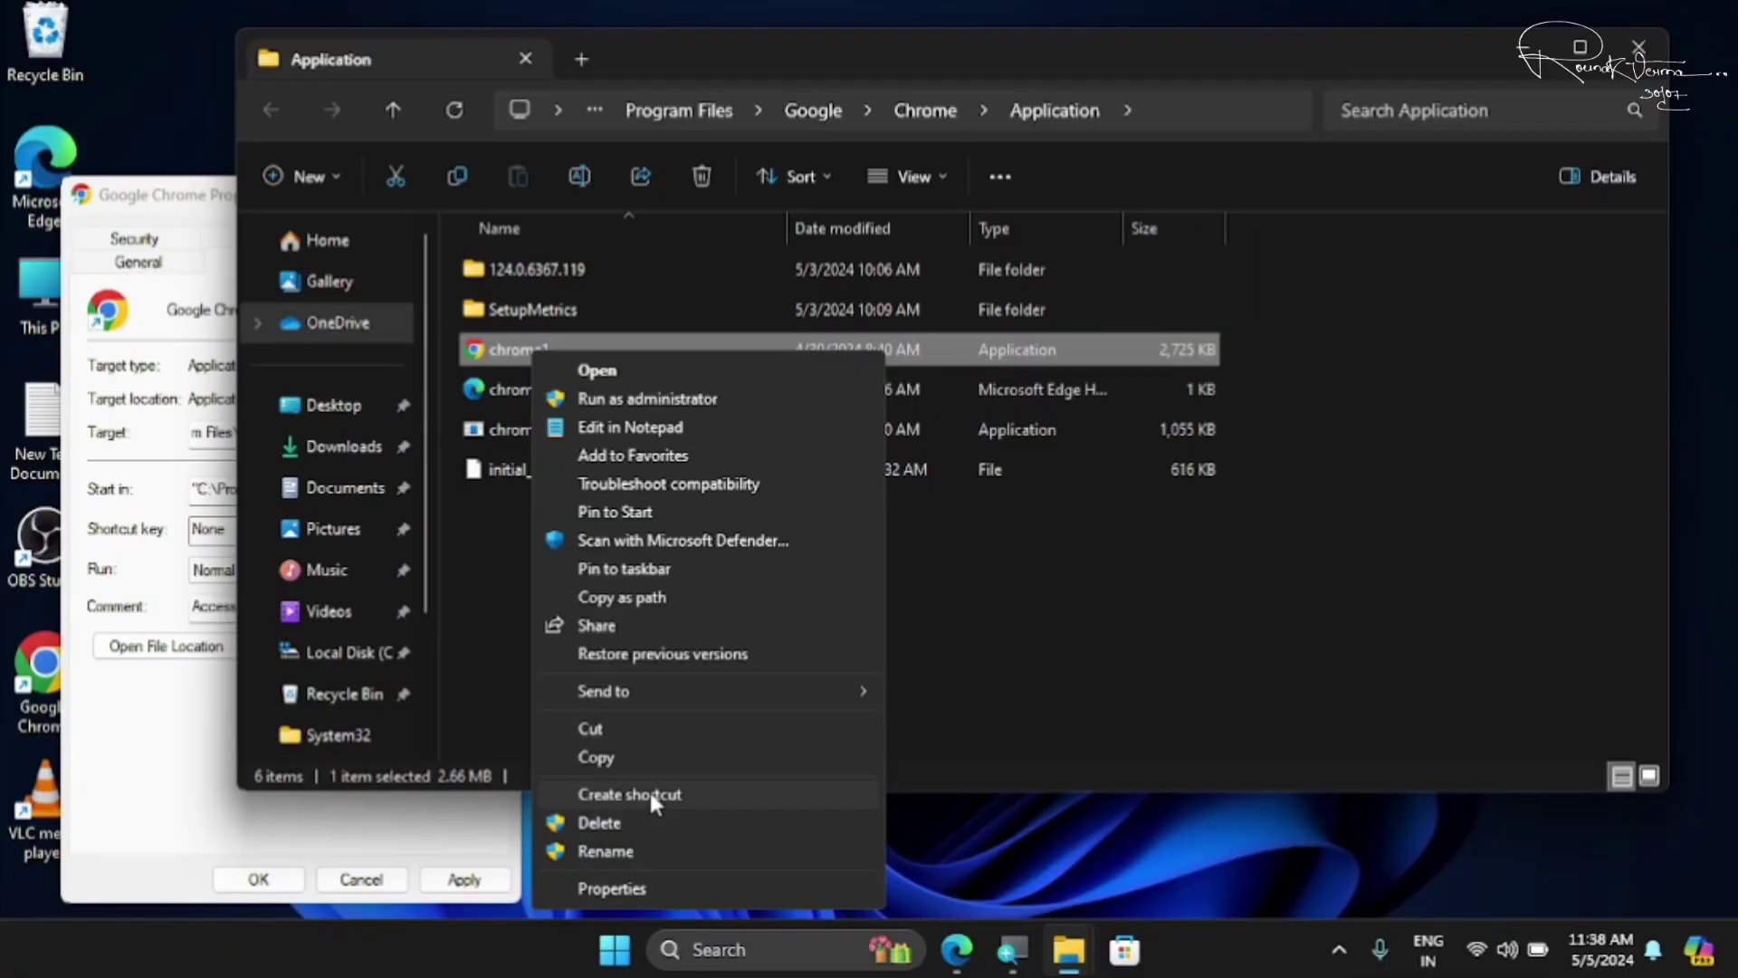
{"action": "left_click", "coordinate": [762, 738]}
{"action": "left_click", "coordinate": [976, 467]}
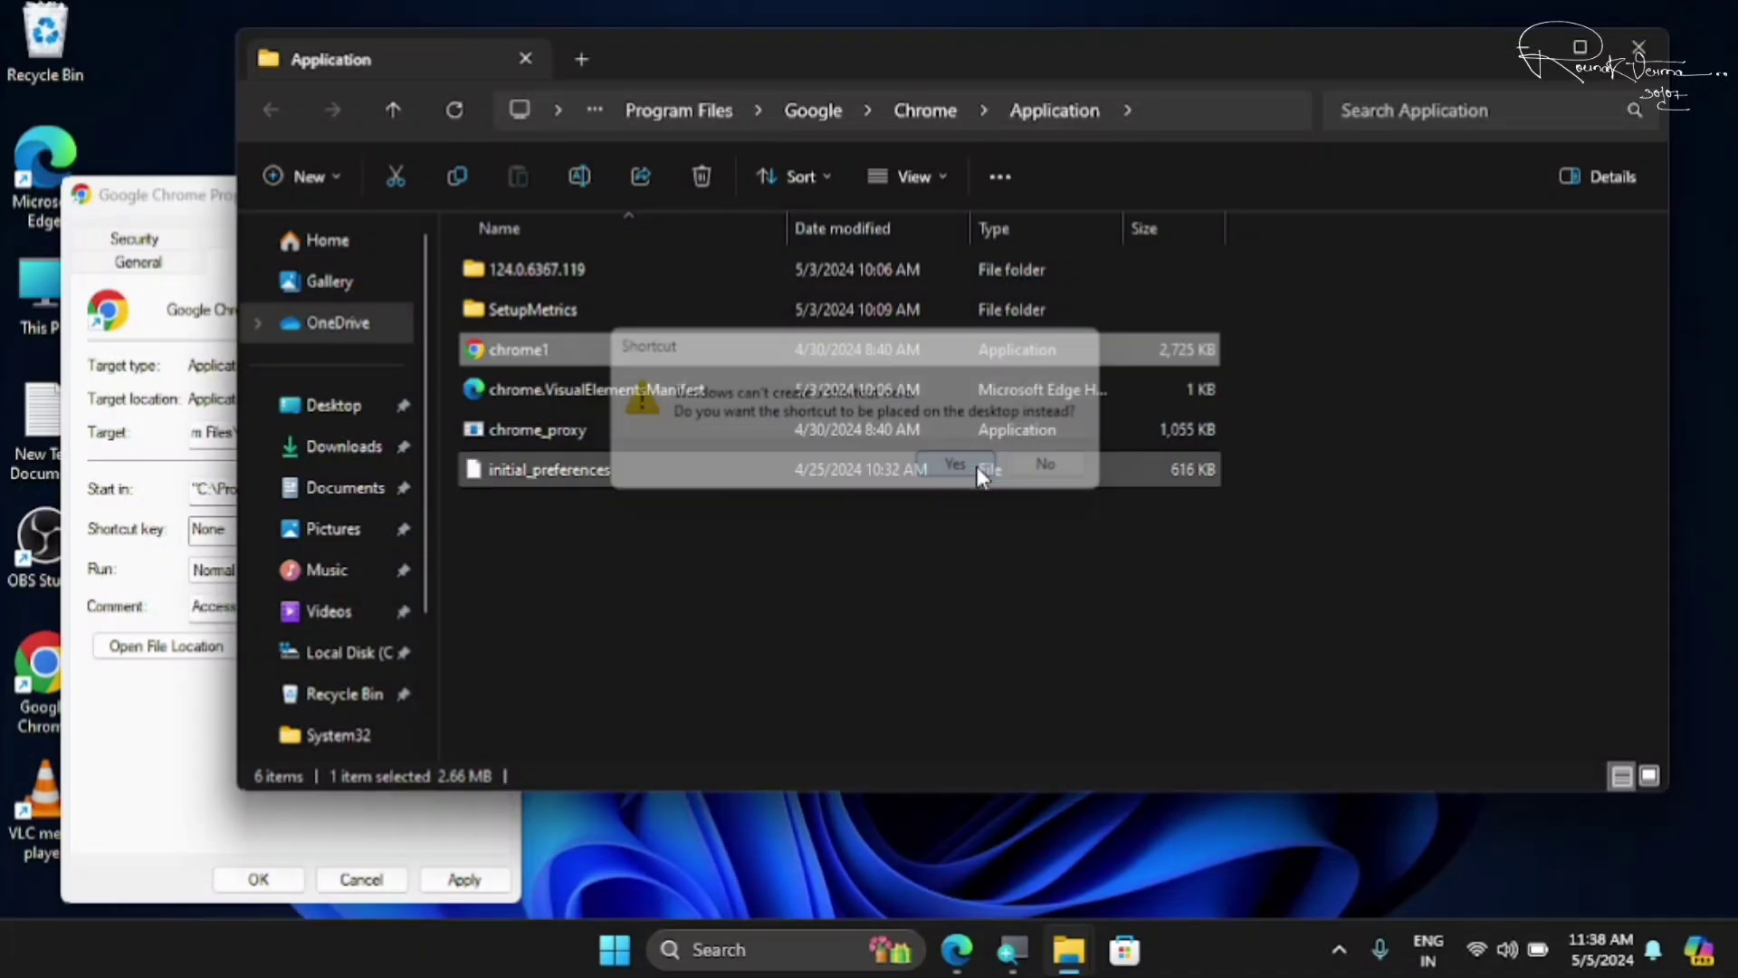
{"action": "left_click", "coordinate": [1636, 45]}
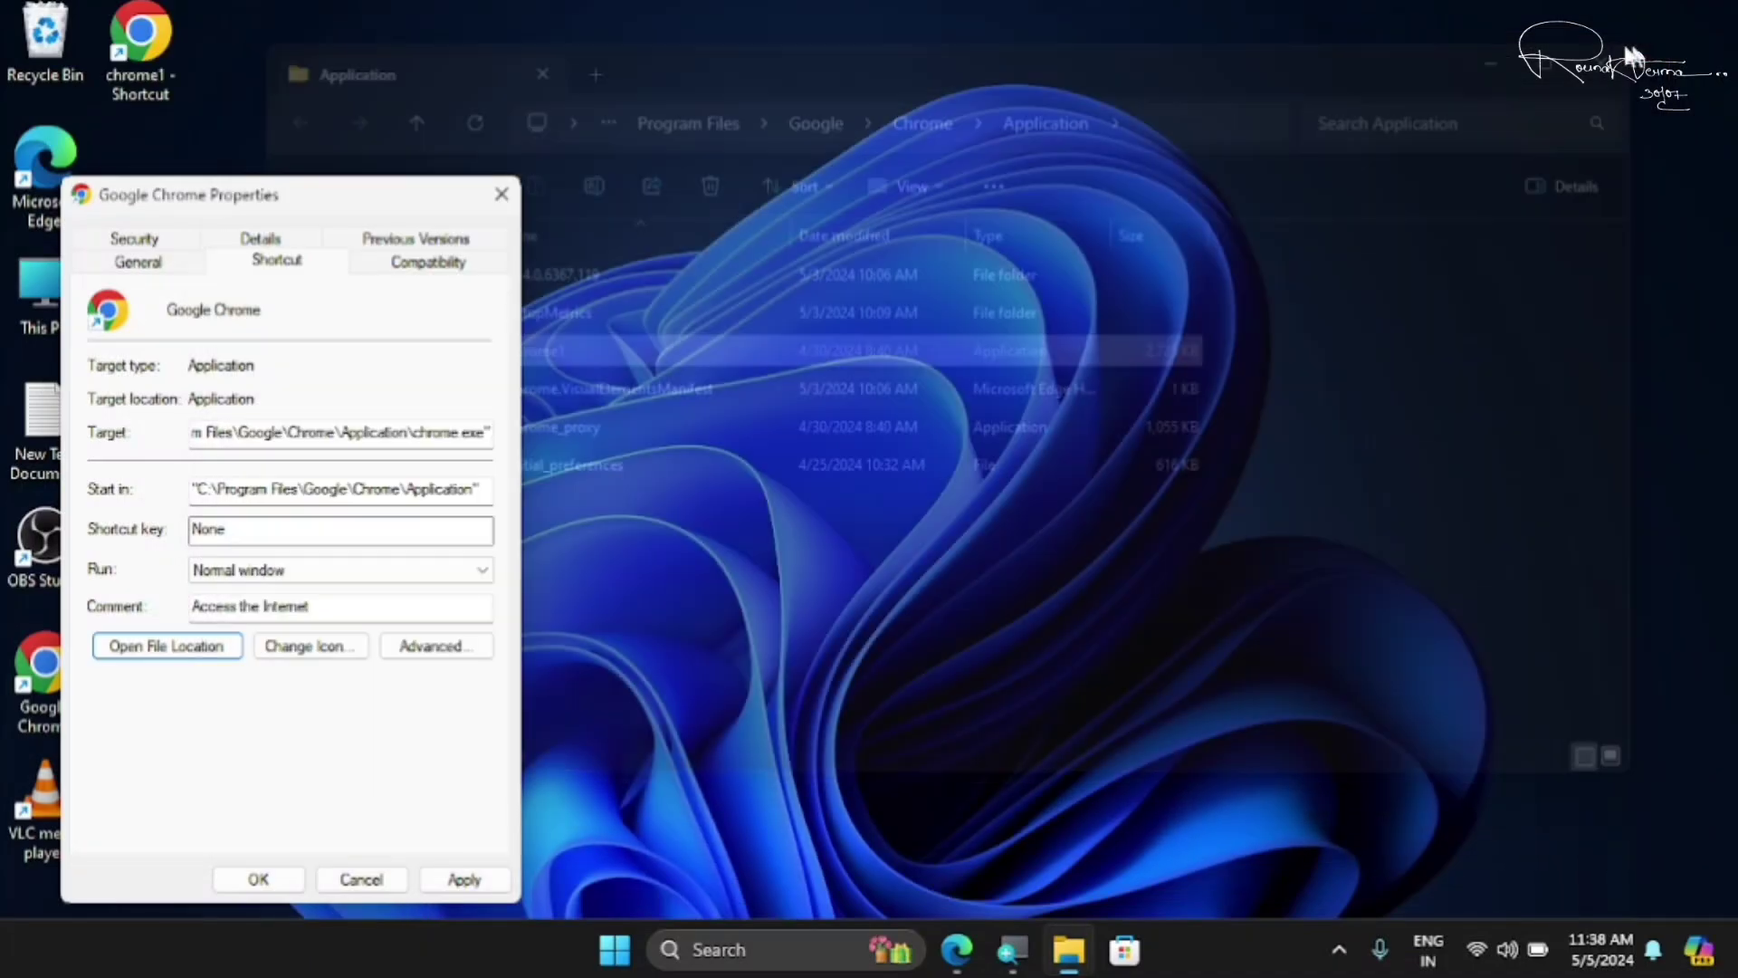
{"action": "left_click", "coordinate": [503, 189]}
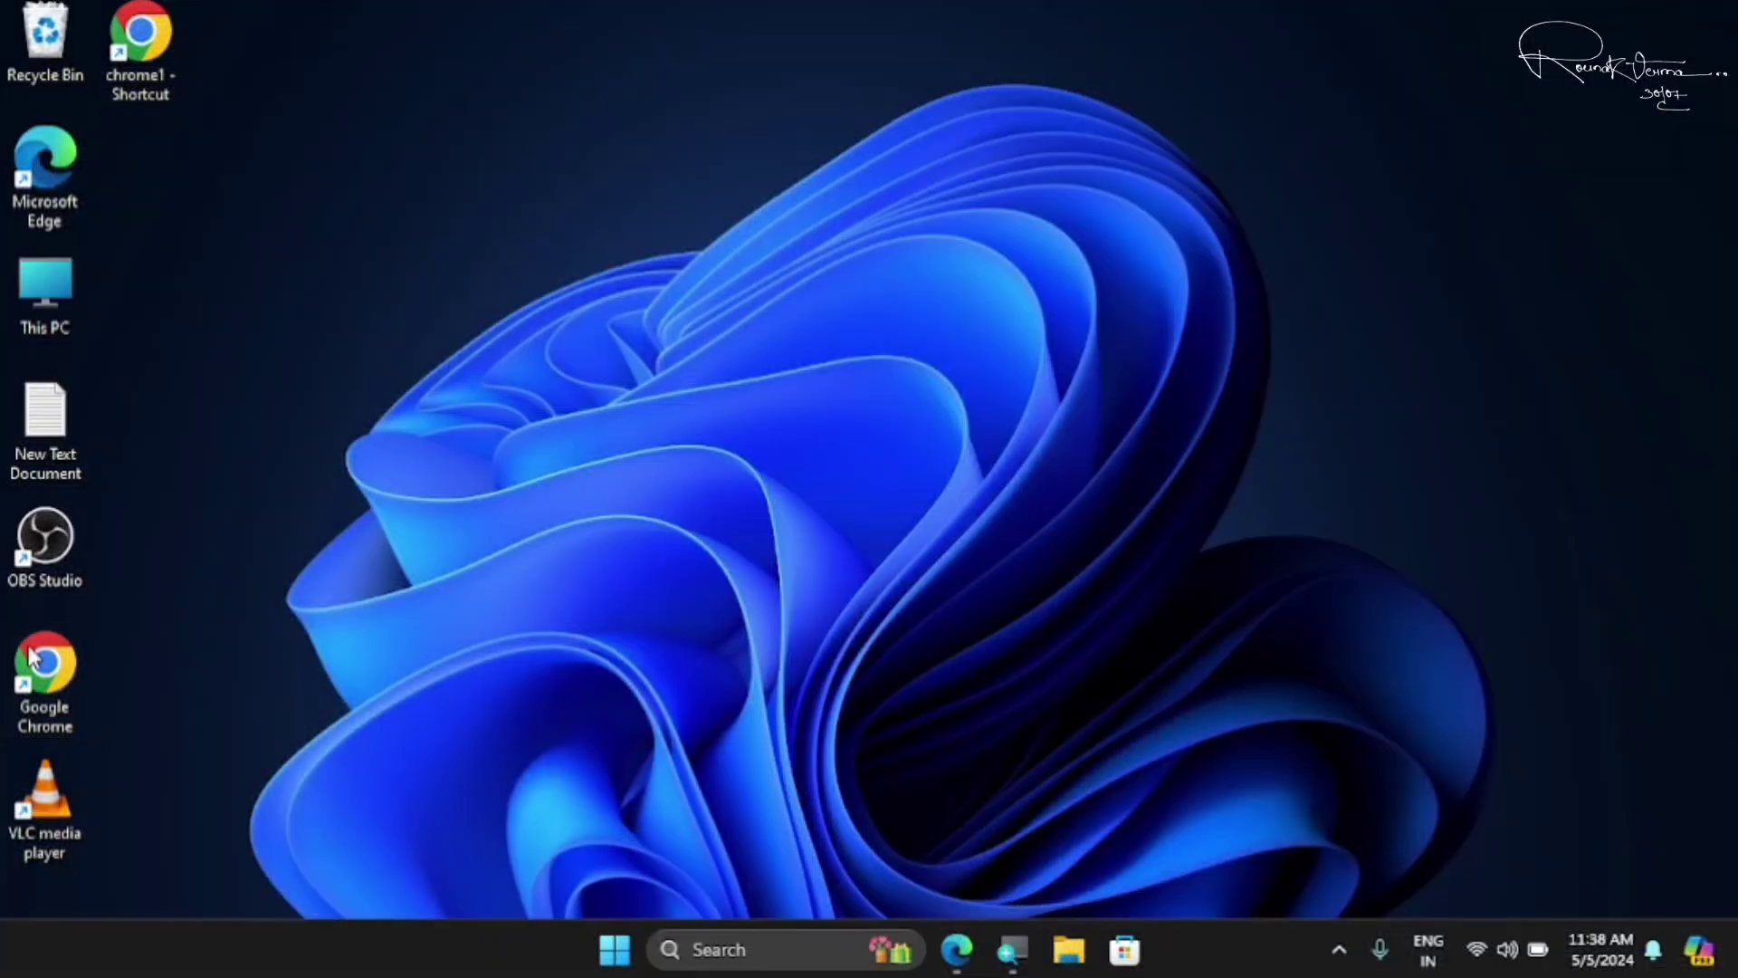
Delete the old Google Chrome shortcut from the desktop and refresh the desktop.
{"action": "right_click", "coordinate": [77, 697]}
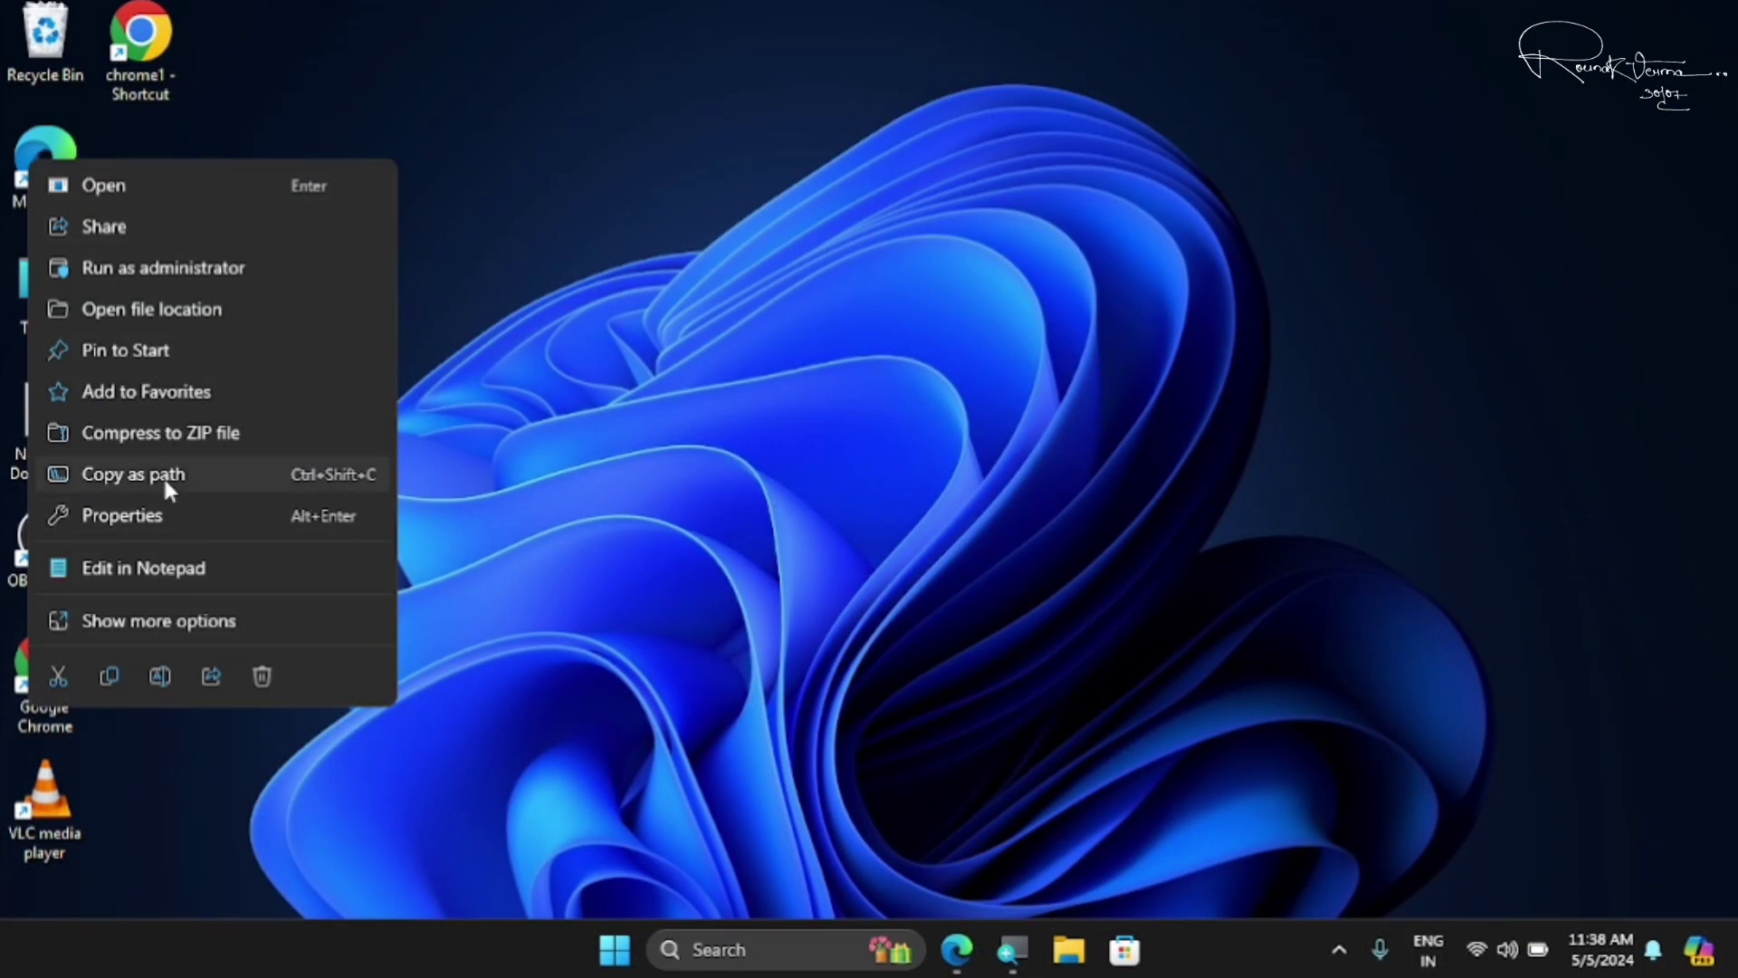
{"action": "left_click", "coordinate": [264, 675]}
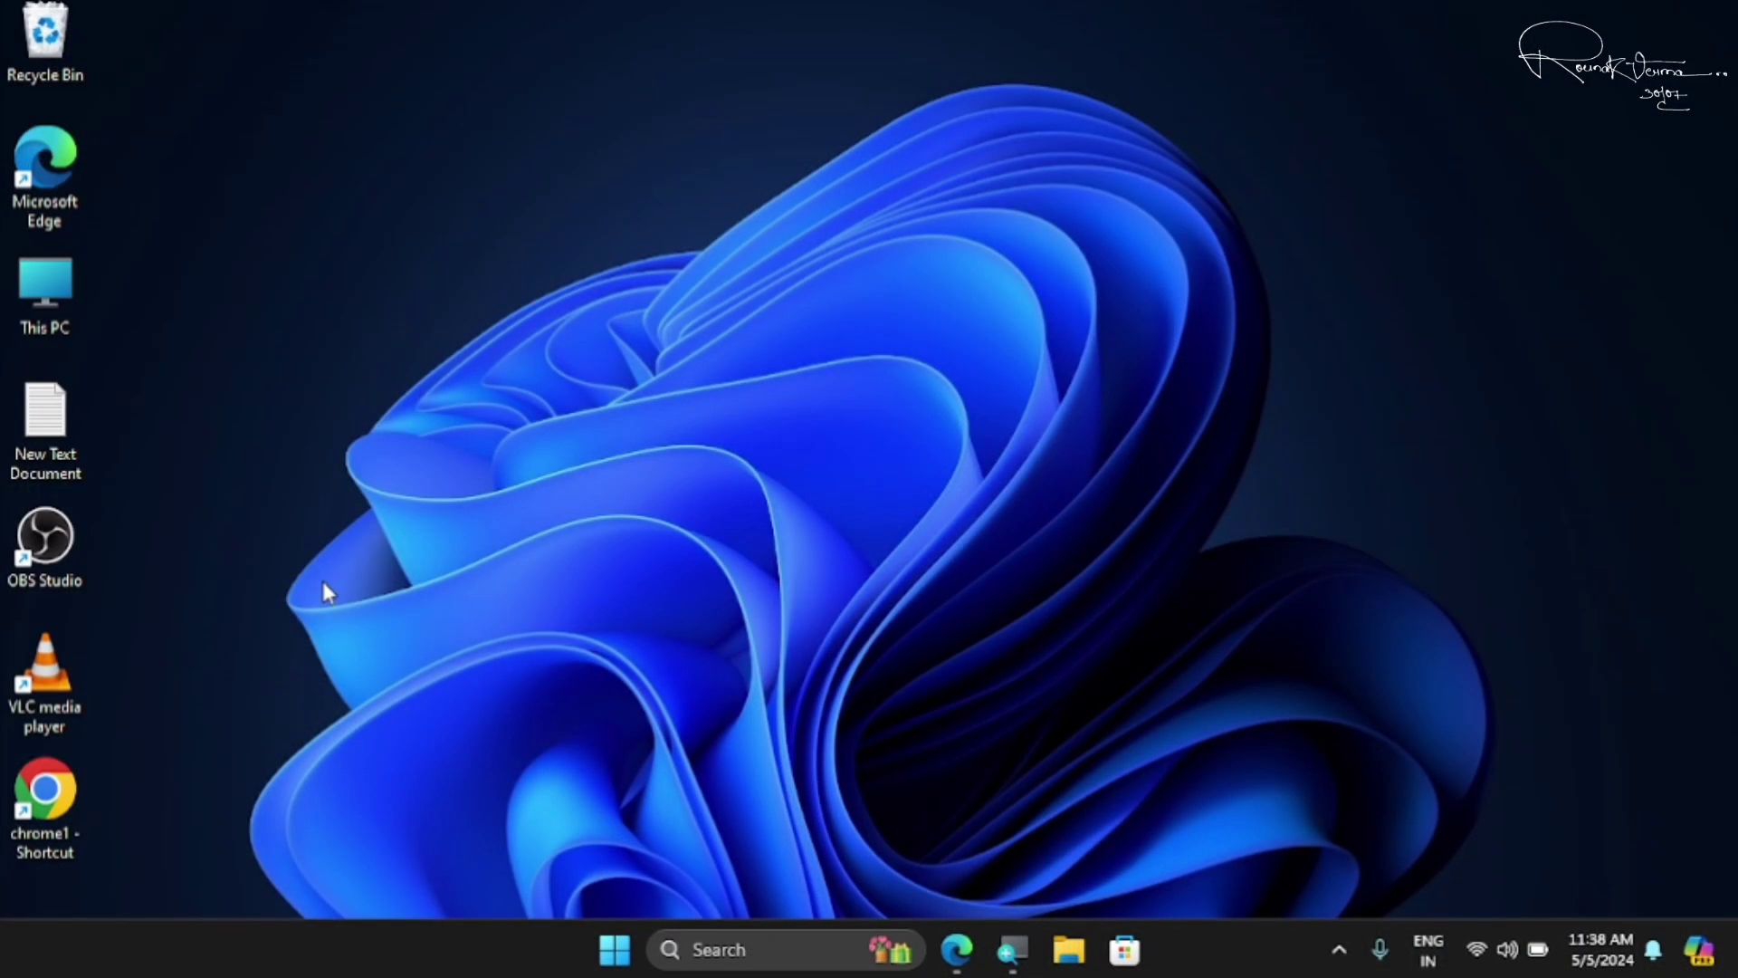
{"action": "right_click", "coordinate": [526, 371]}
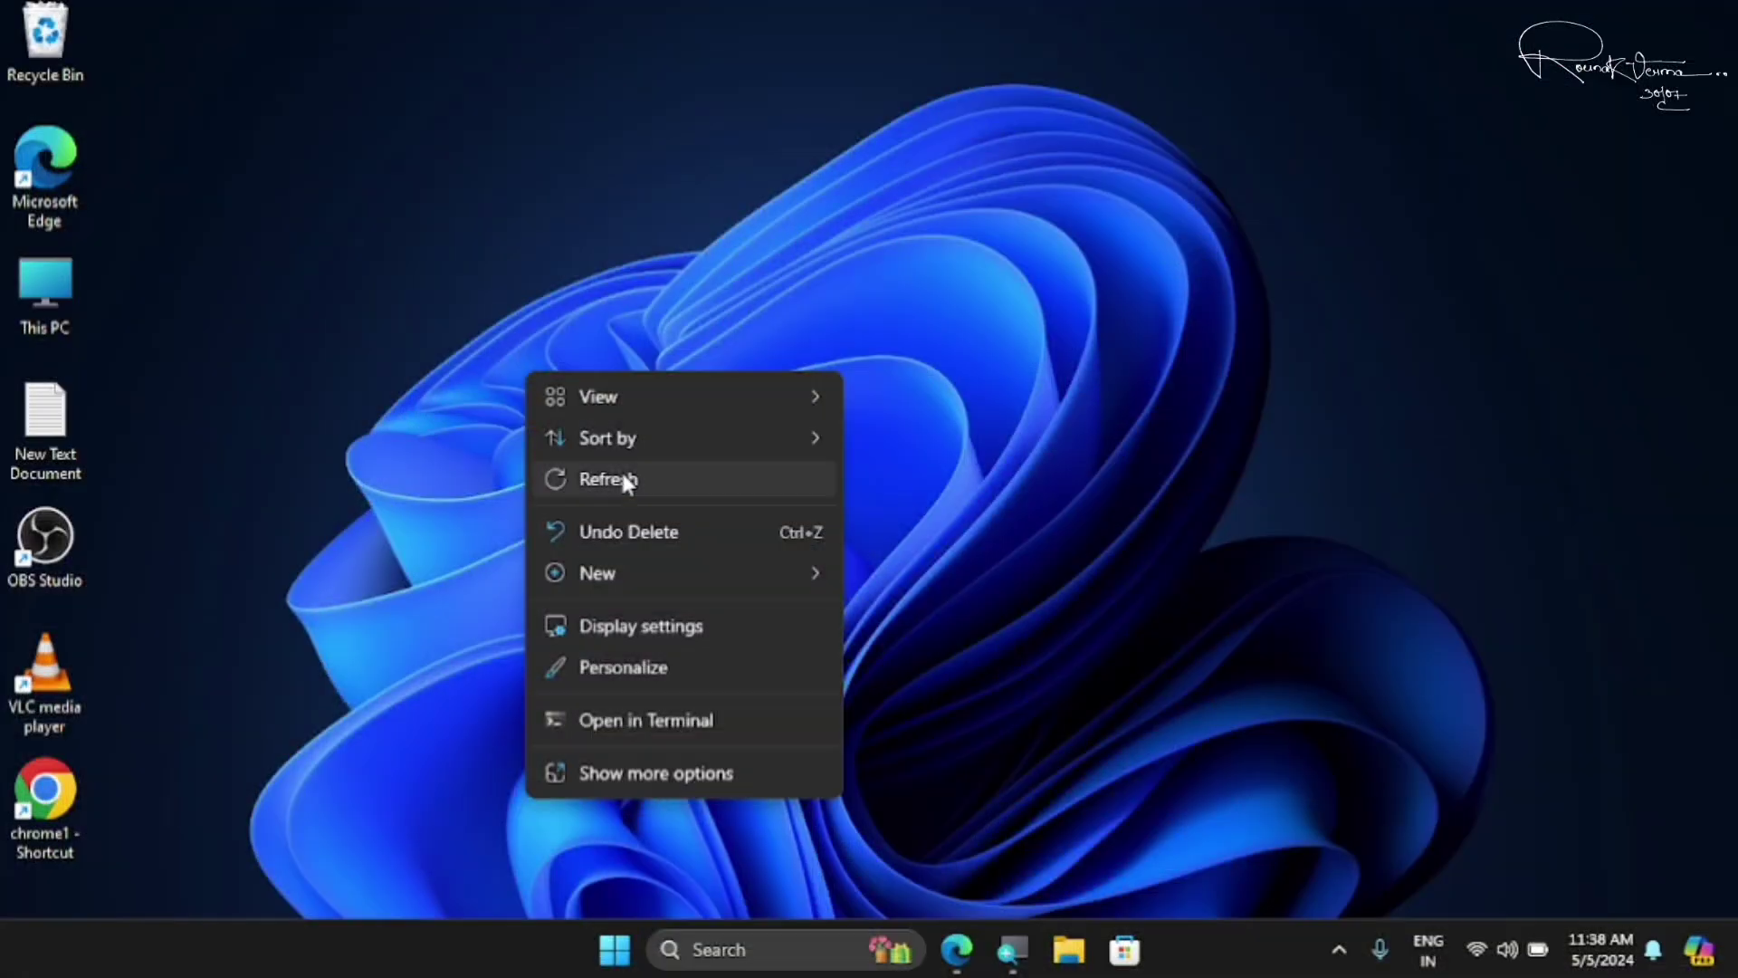
{"action": "left_click", "coordinate": [625, 479]}
{"action": "right_click", "coordinate": [666, 350]}
{"action": "left_click", "coordinate": [760, 459]}
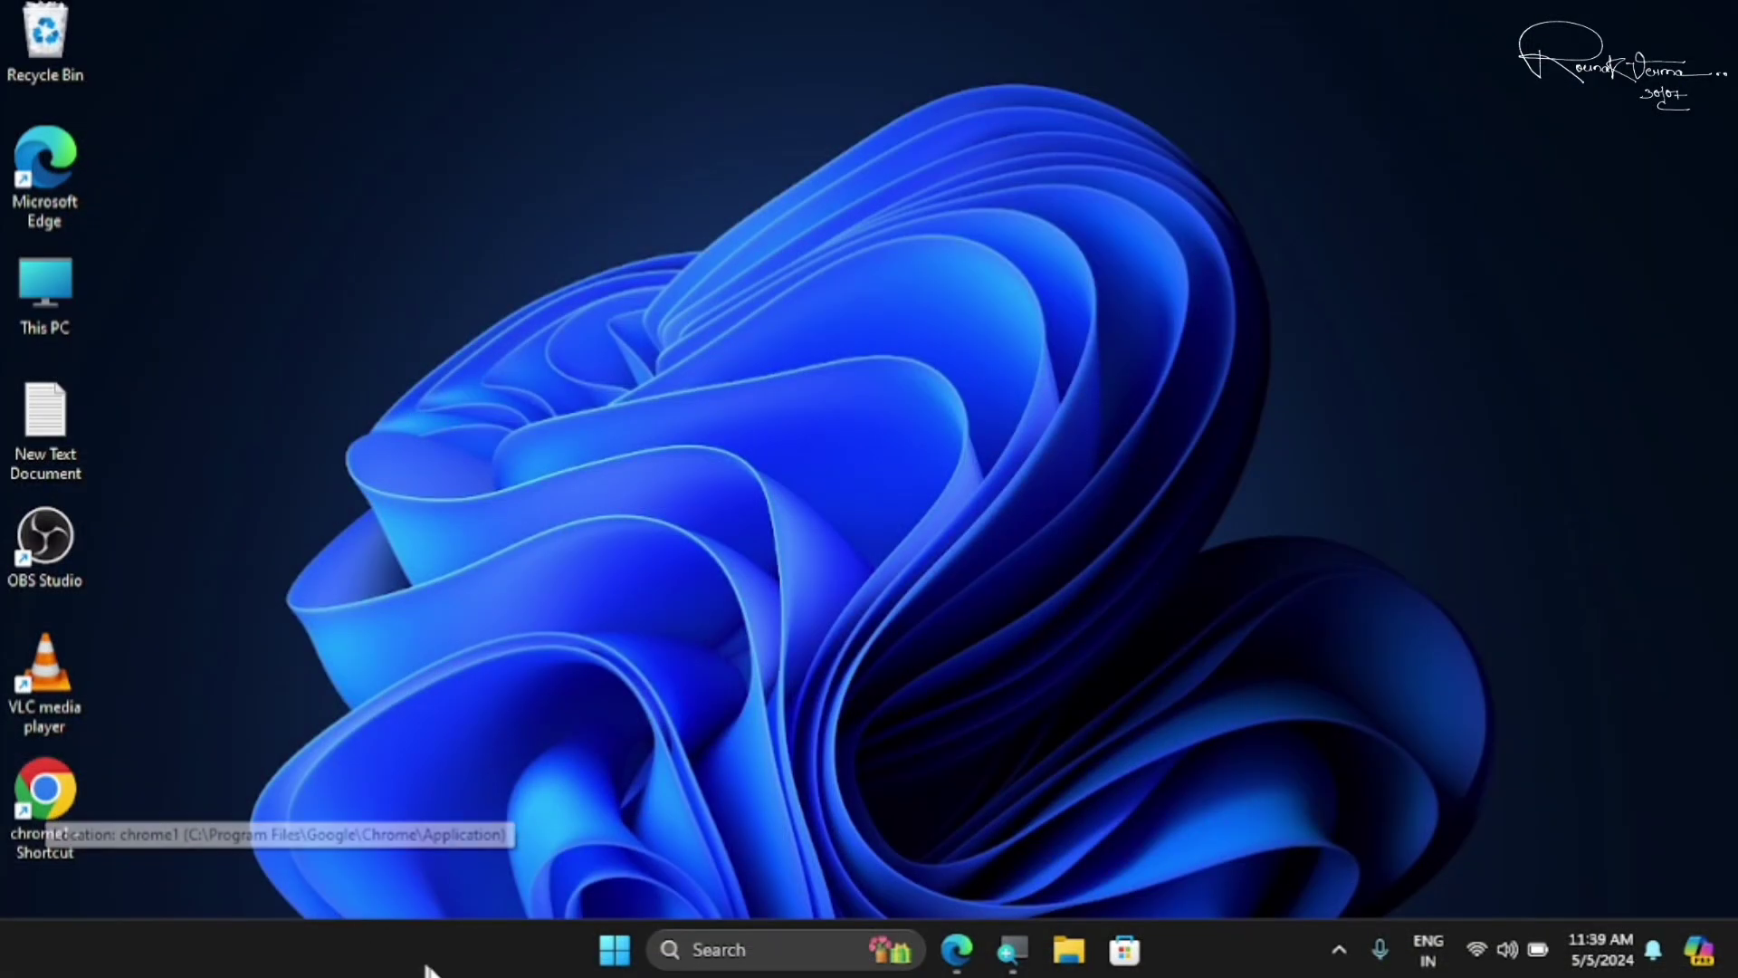
Display the computer's power options to look at Restart, and dismiss them without restarting.
{"action": "left_click", "coordinate": [615, 948]}
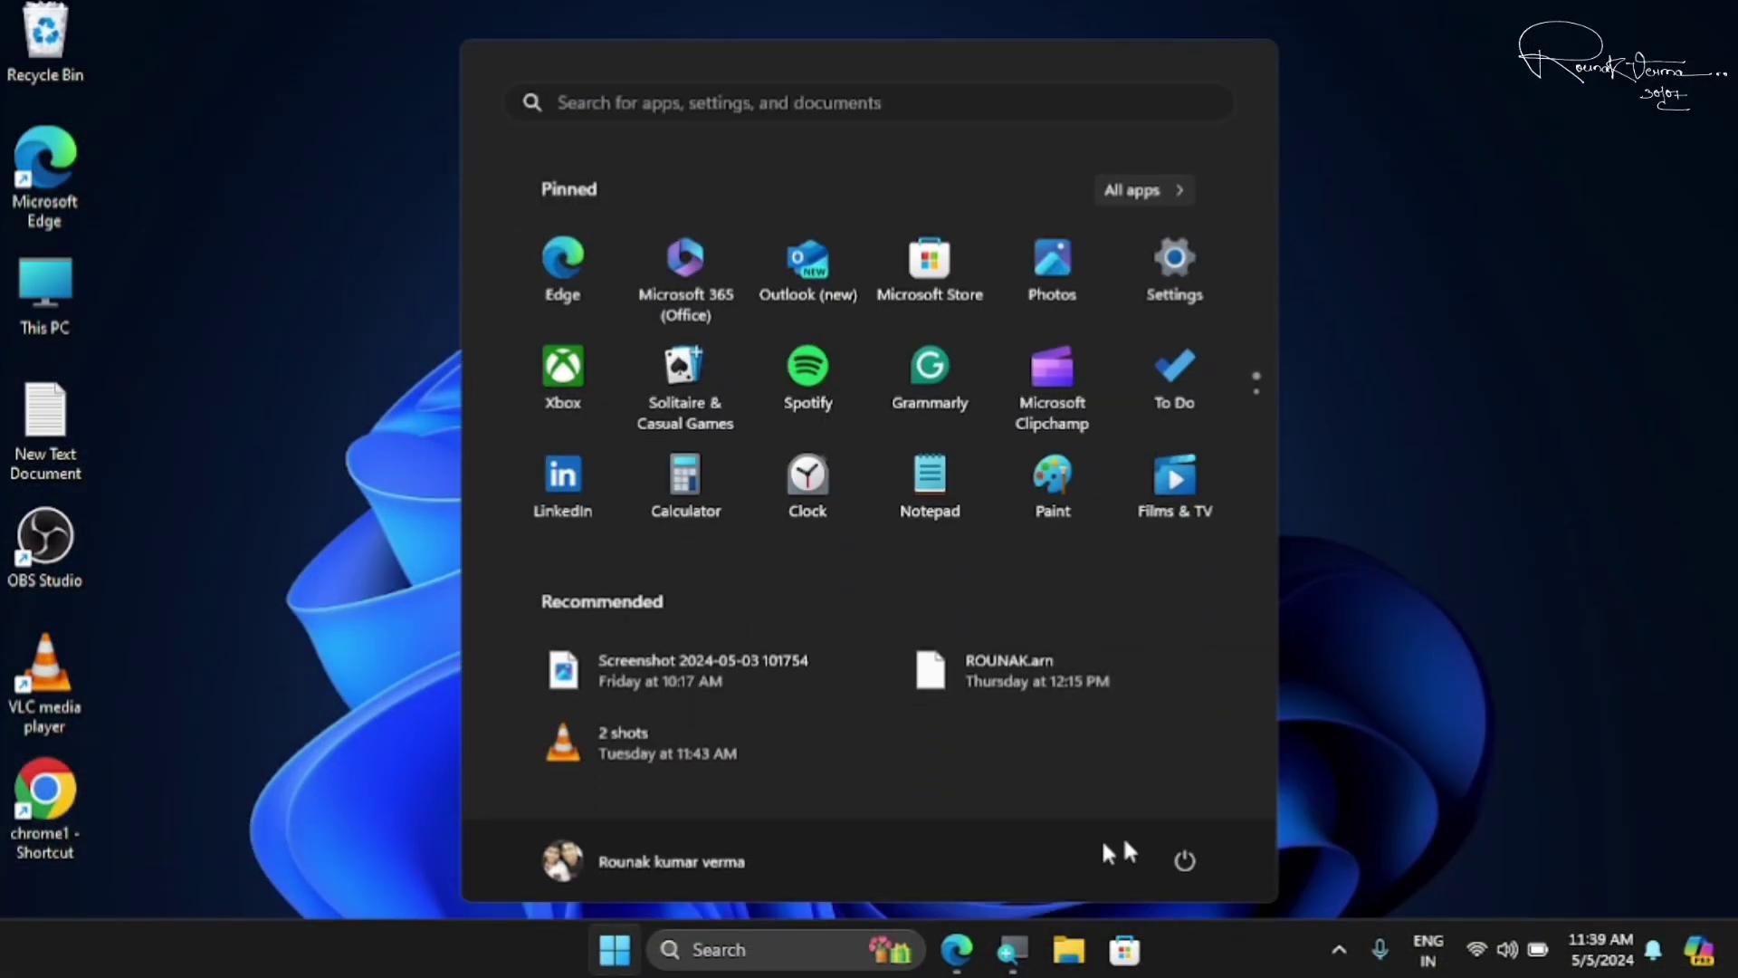
{"action": "left_click", "coordinate": [1193, 858]}
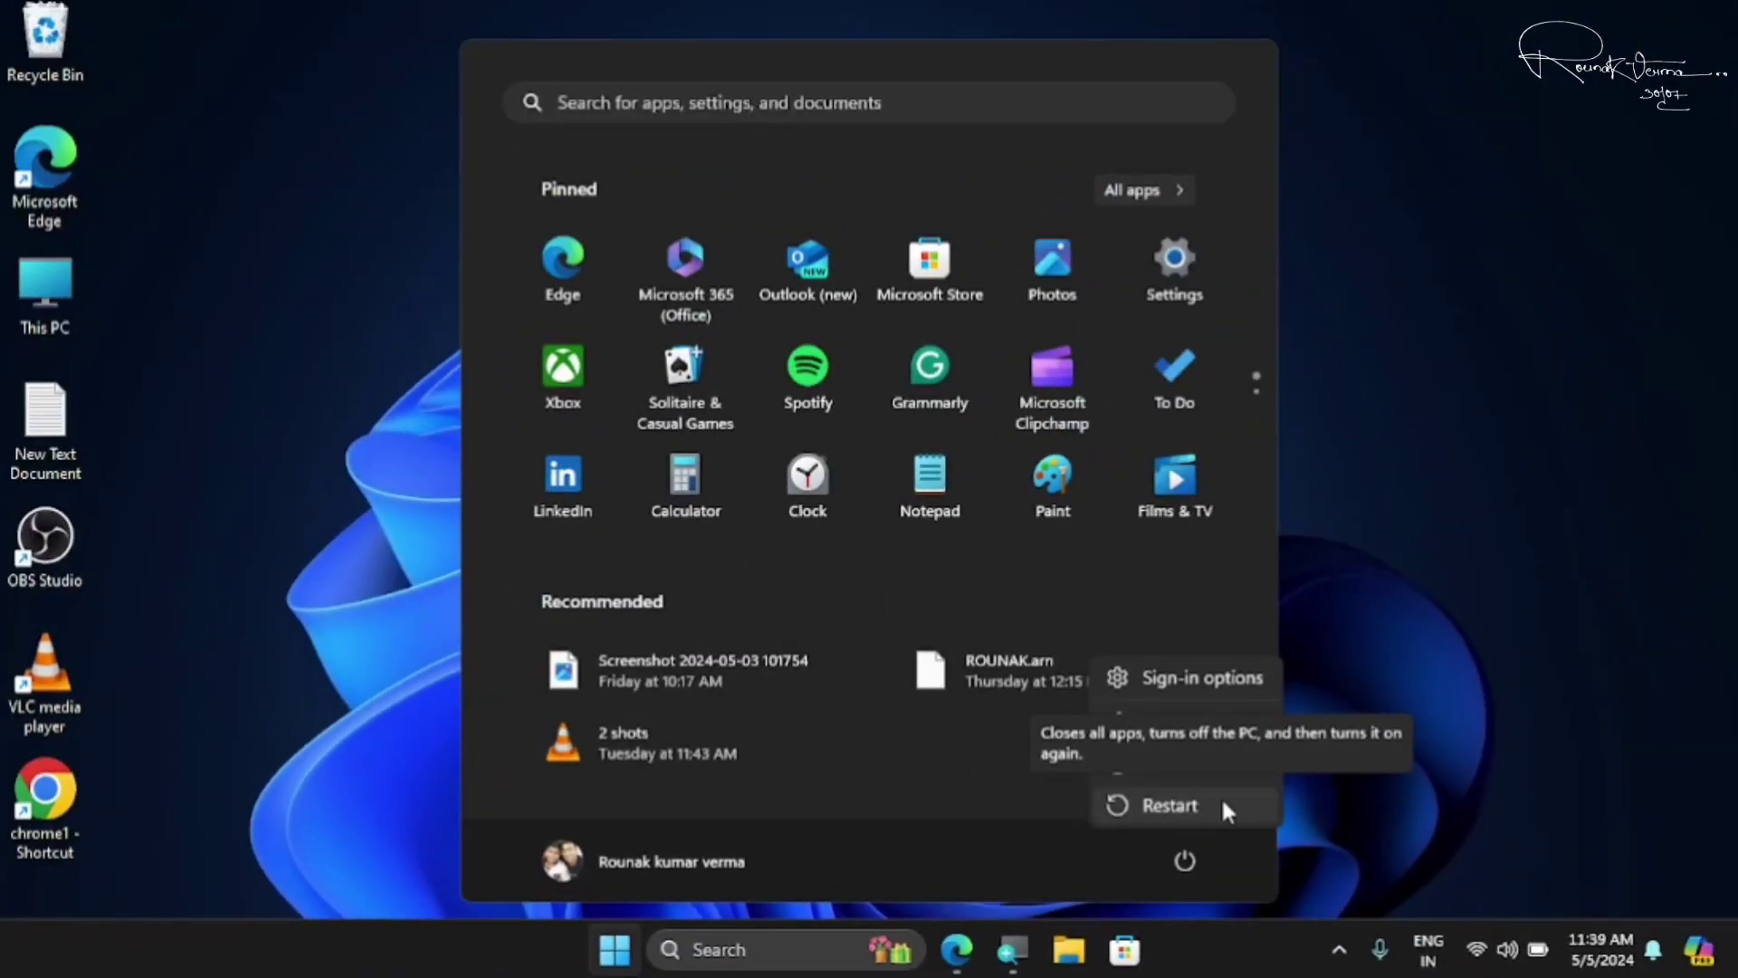
{"action": "left_click", "coordinate": [1421, 659]}
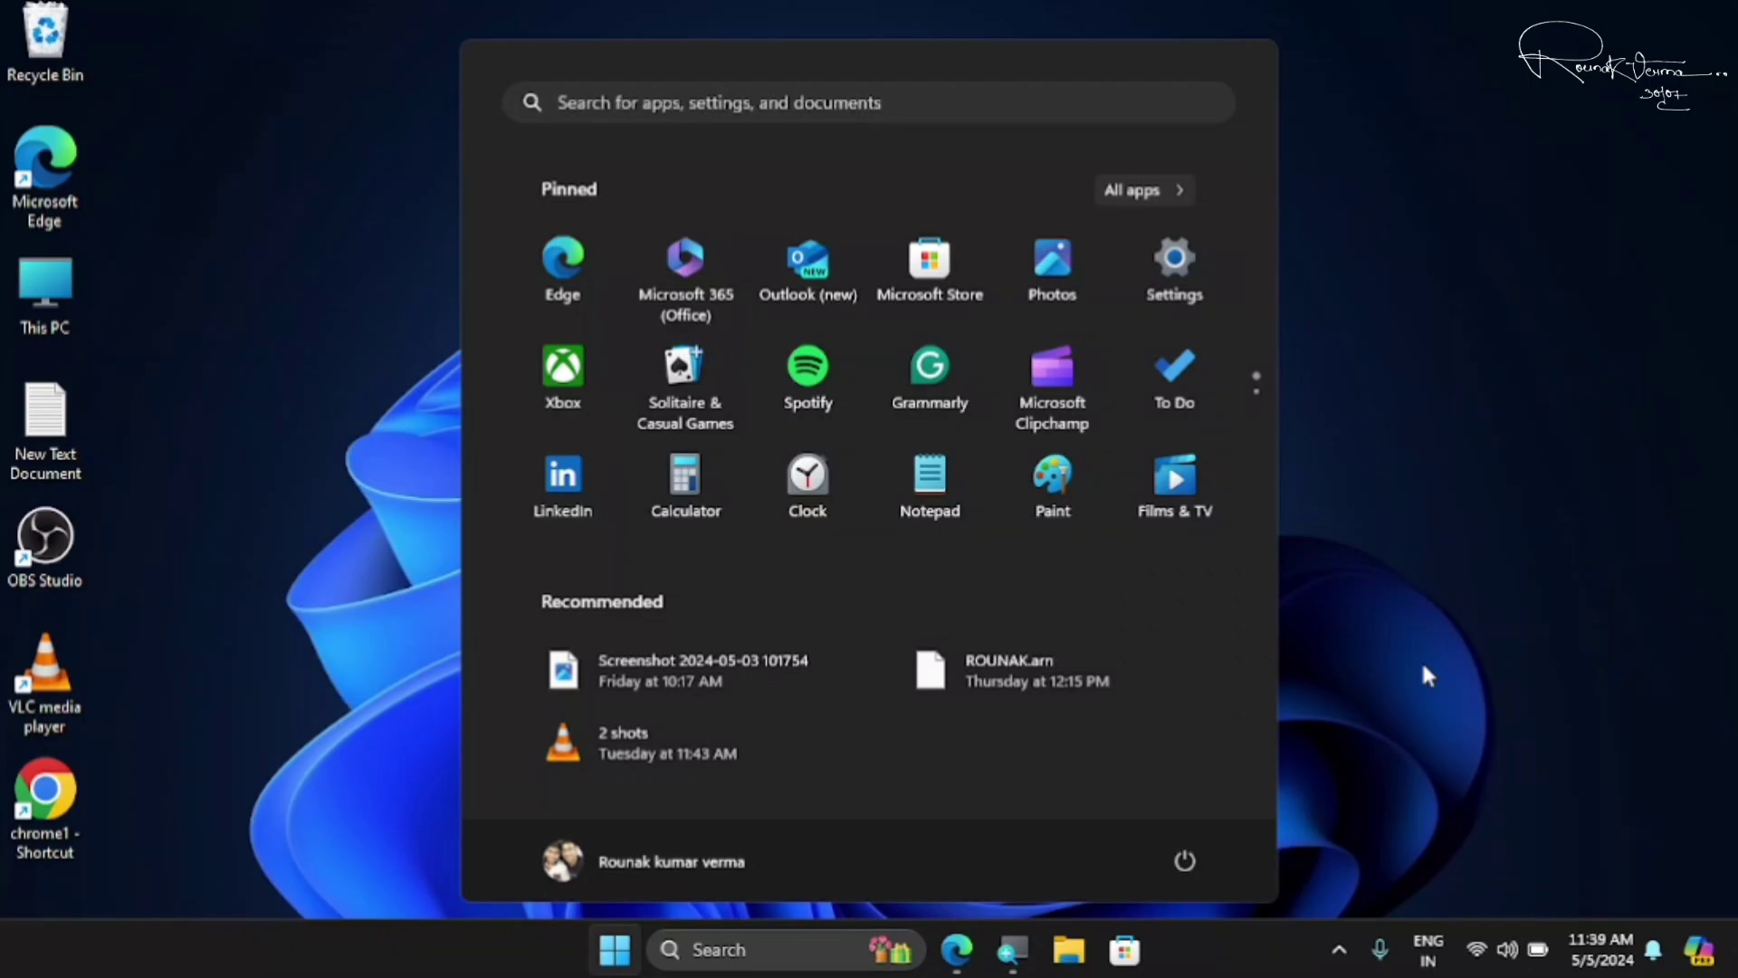
{"action": "left_click", "coordinate": [1421, 659]}
{"action": "mouse_move", "coordinate": [11, 801]}
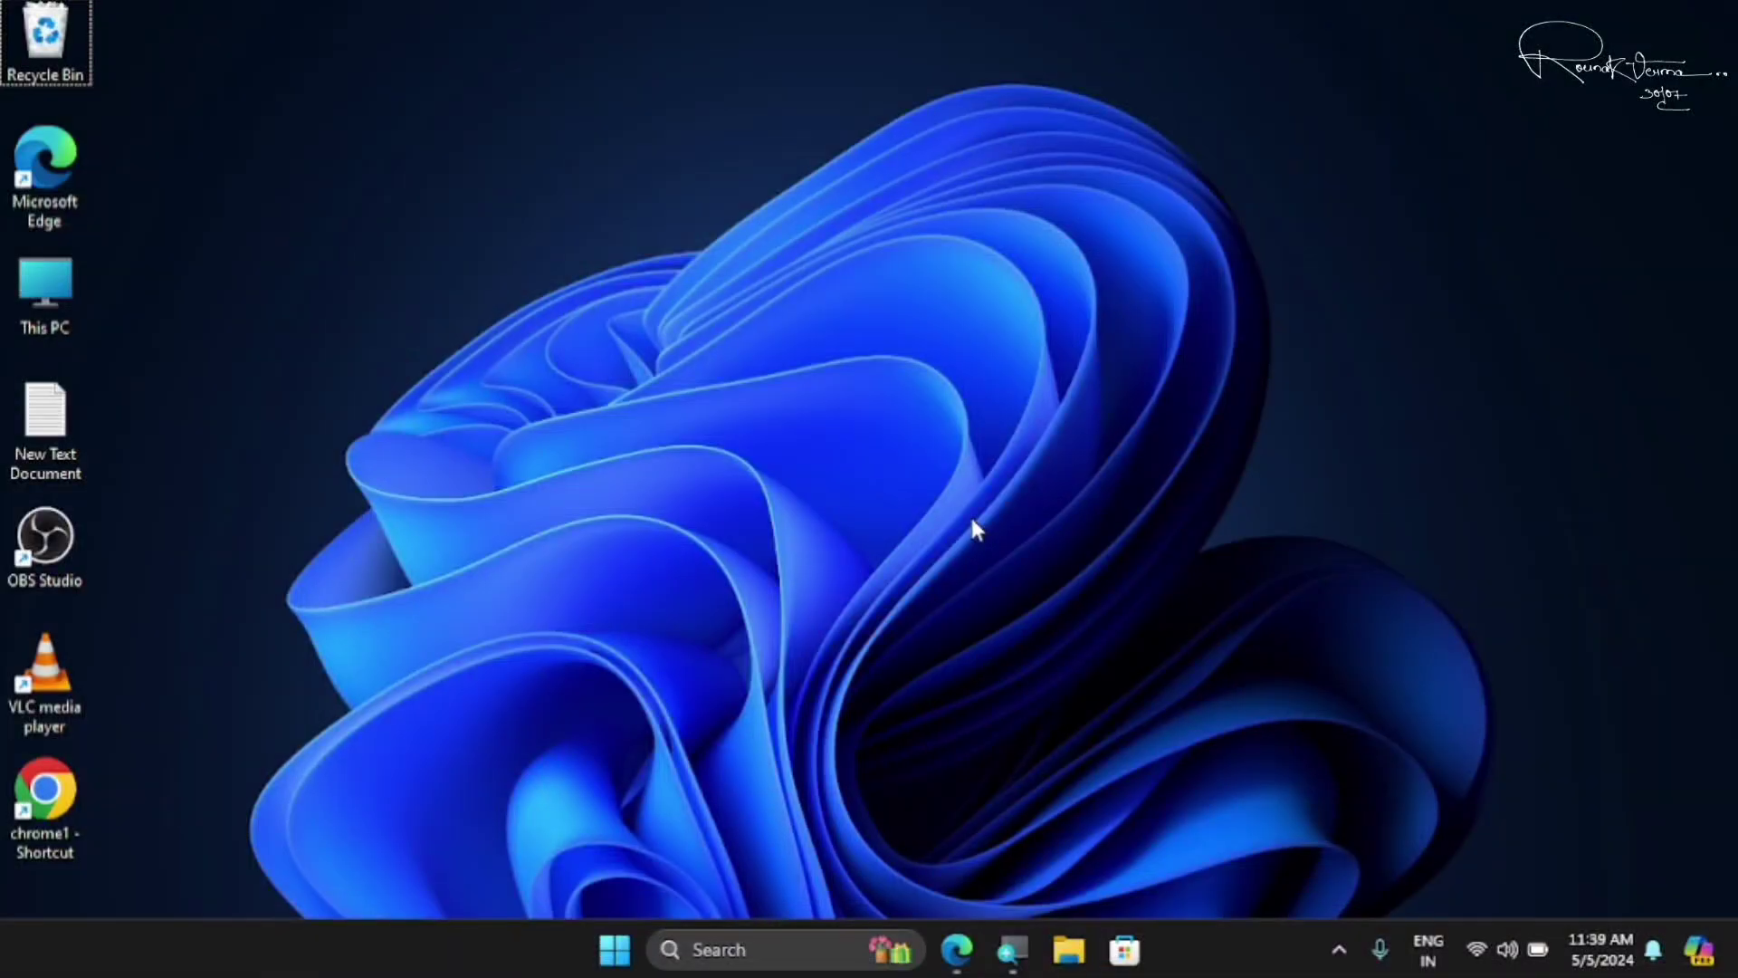
Search for "create", open Create a restore point, select Local Disk (C:) (System) and start System Restore.
{"action": "left_click", "coordinate": [620, 963]}
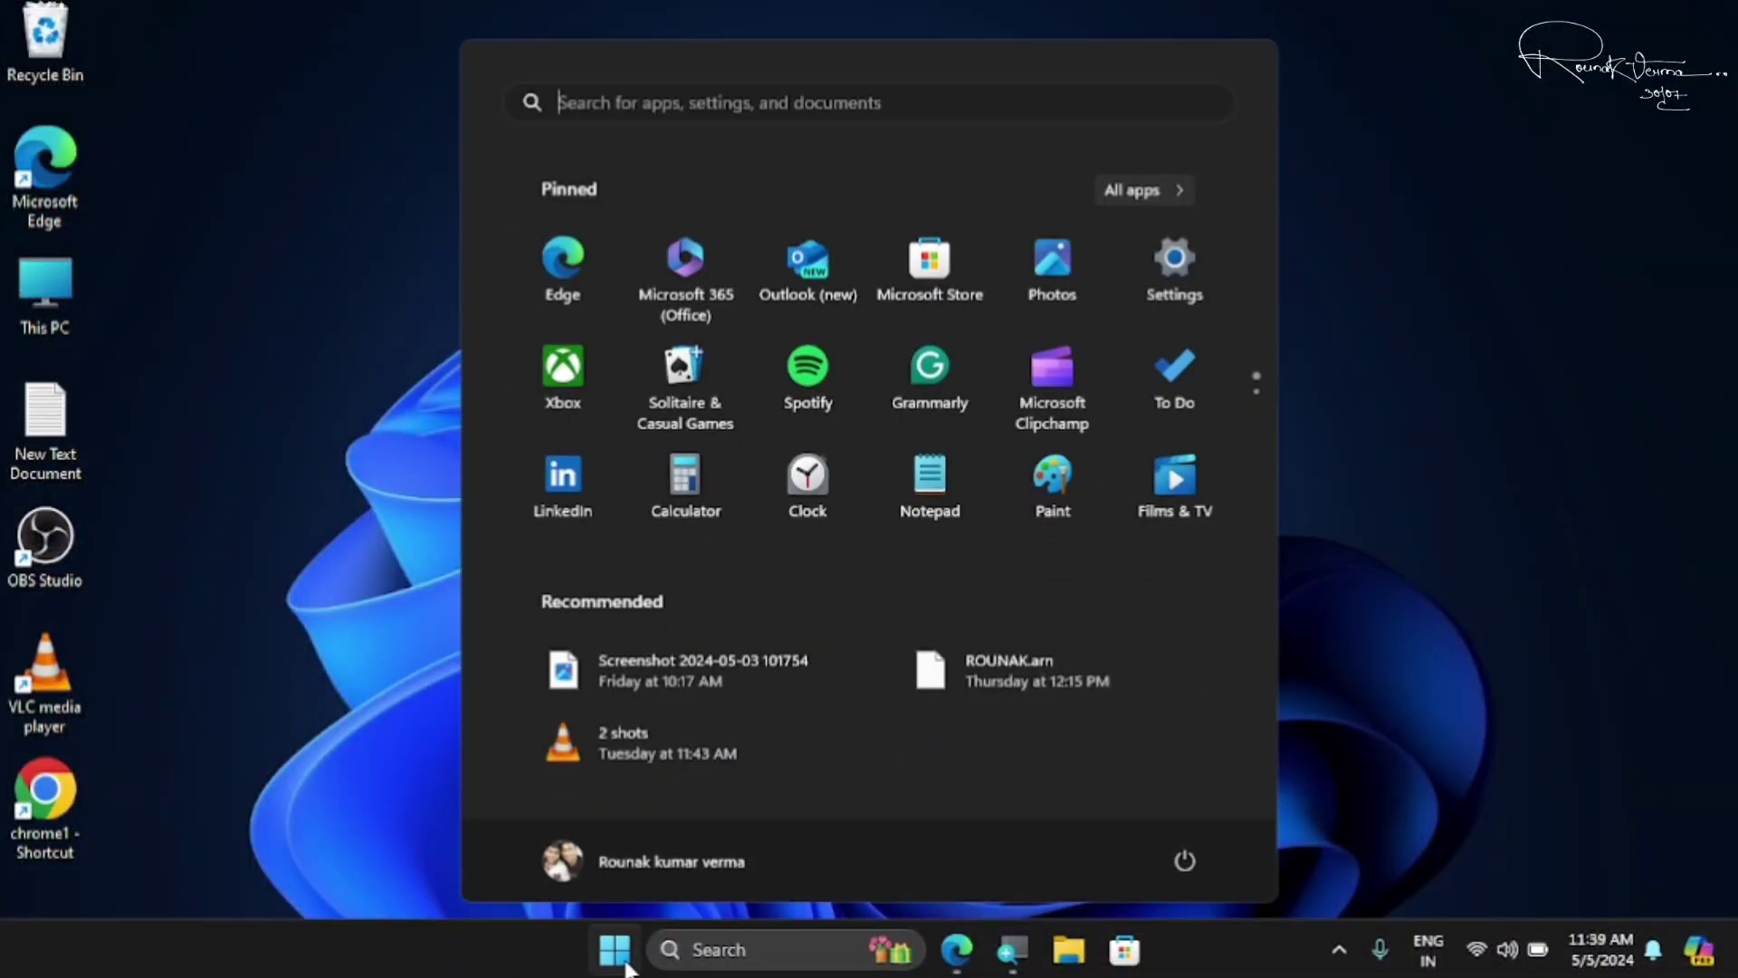
{"action": "type", "text": "create"}
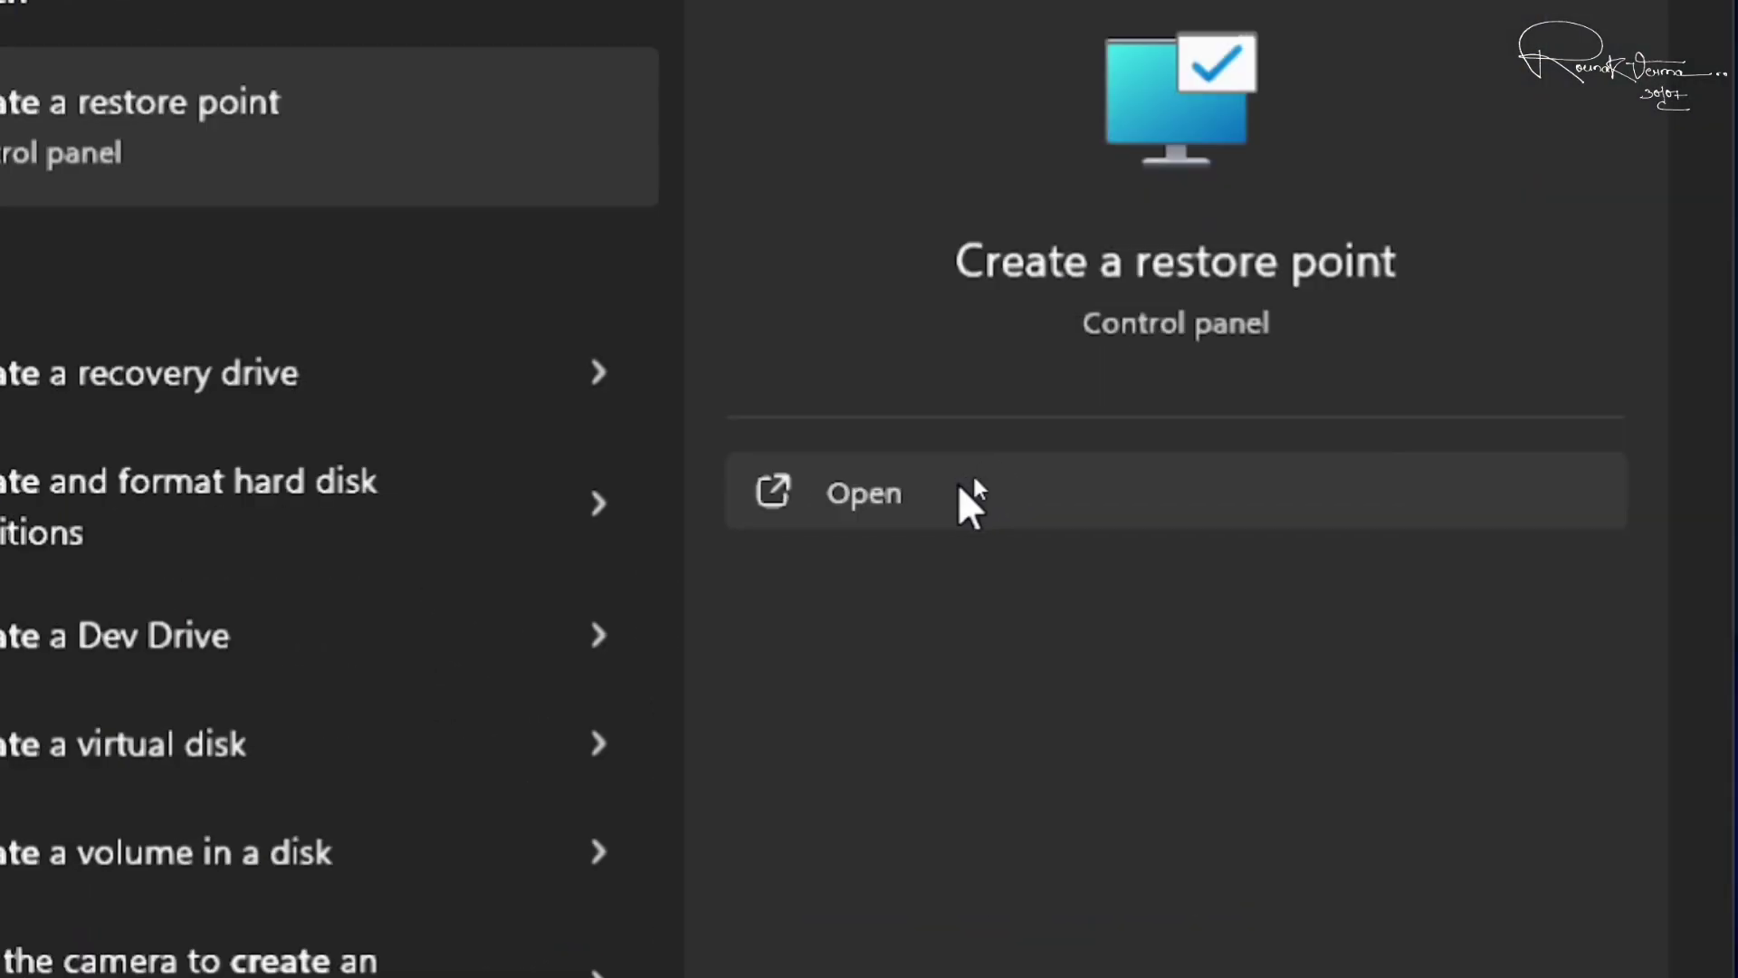
{"action": "left_click", "coordinate": [968, 497]}
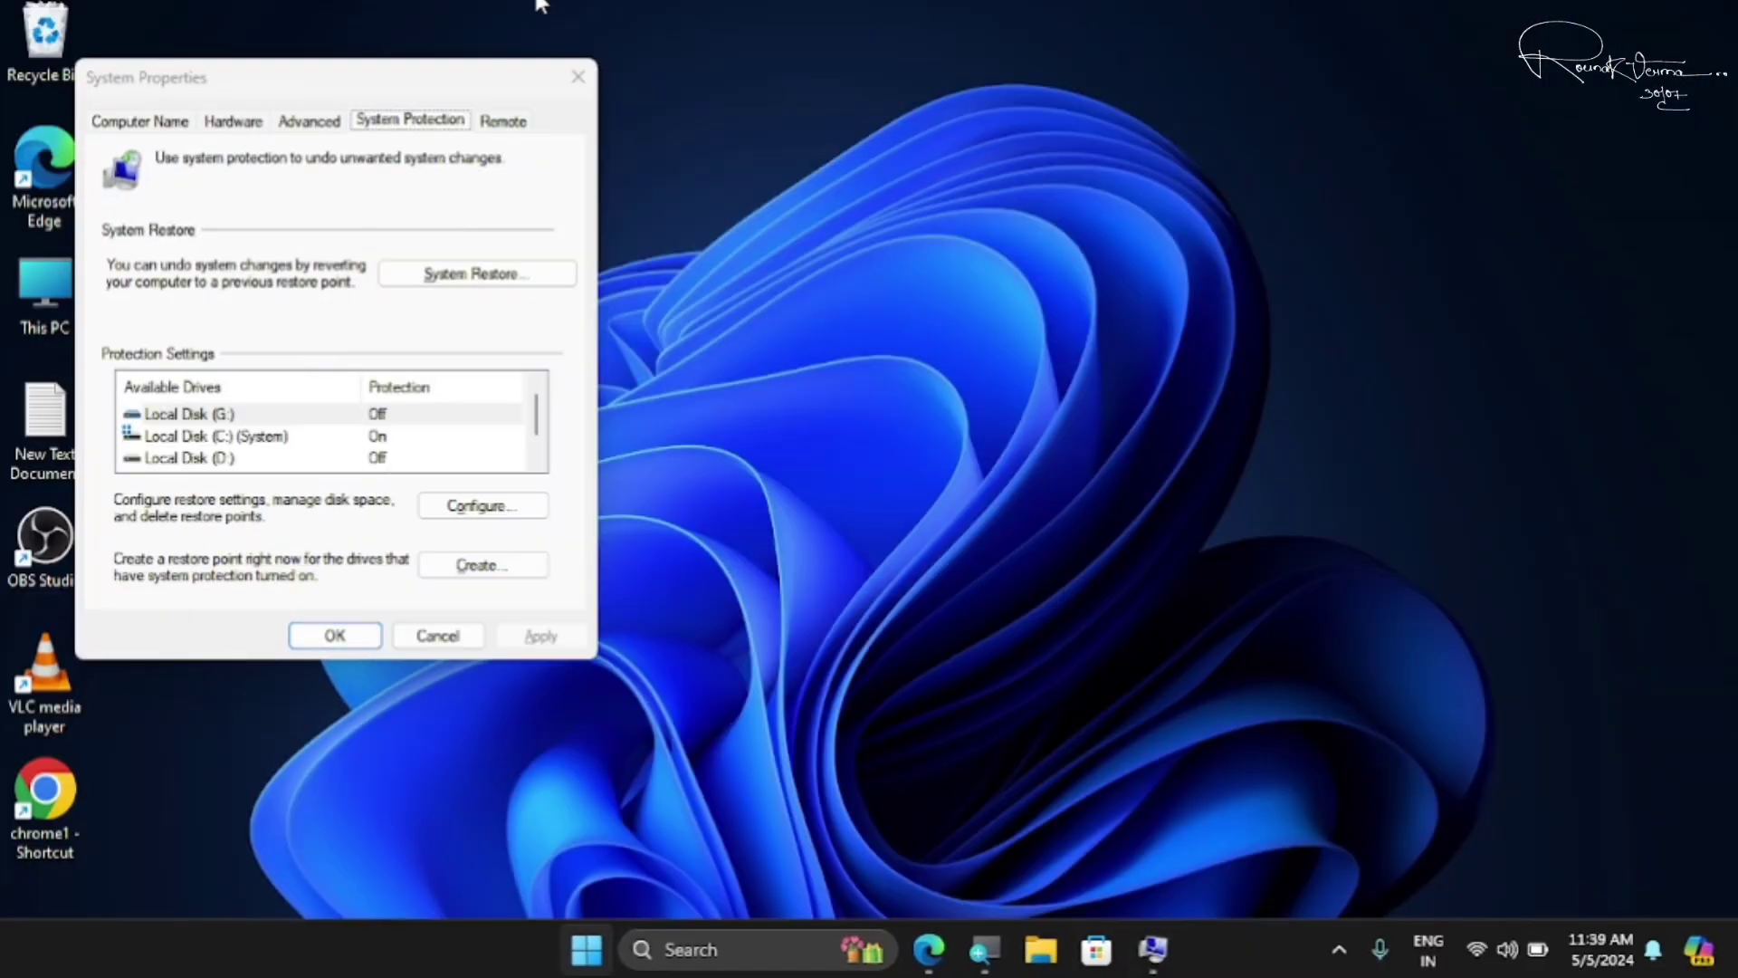
{"action": "left_click", "coordinate": [222, 437]}
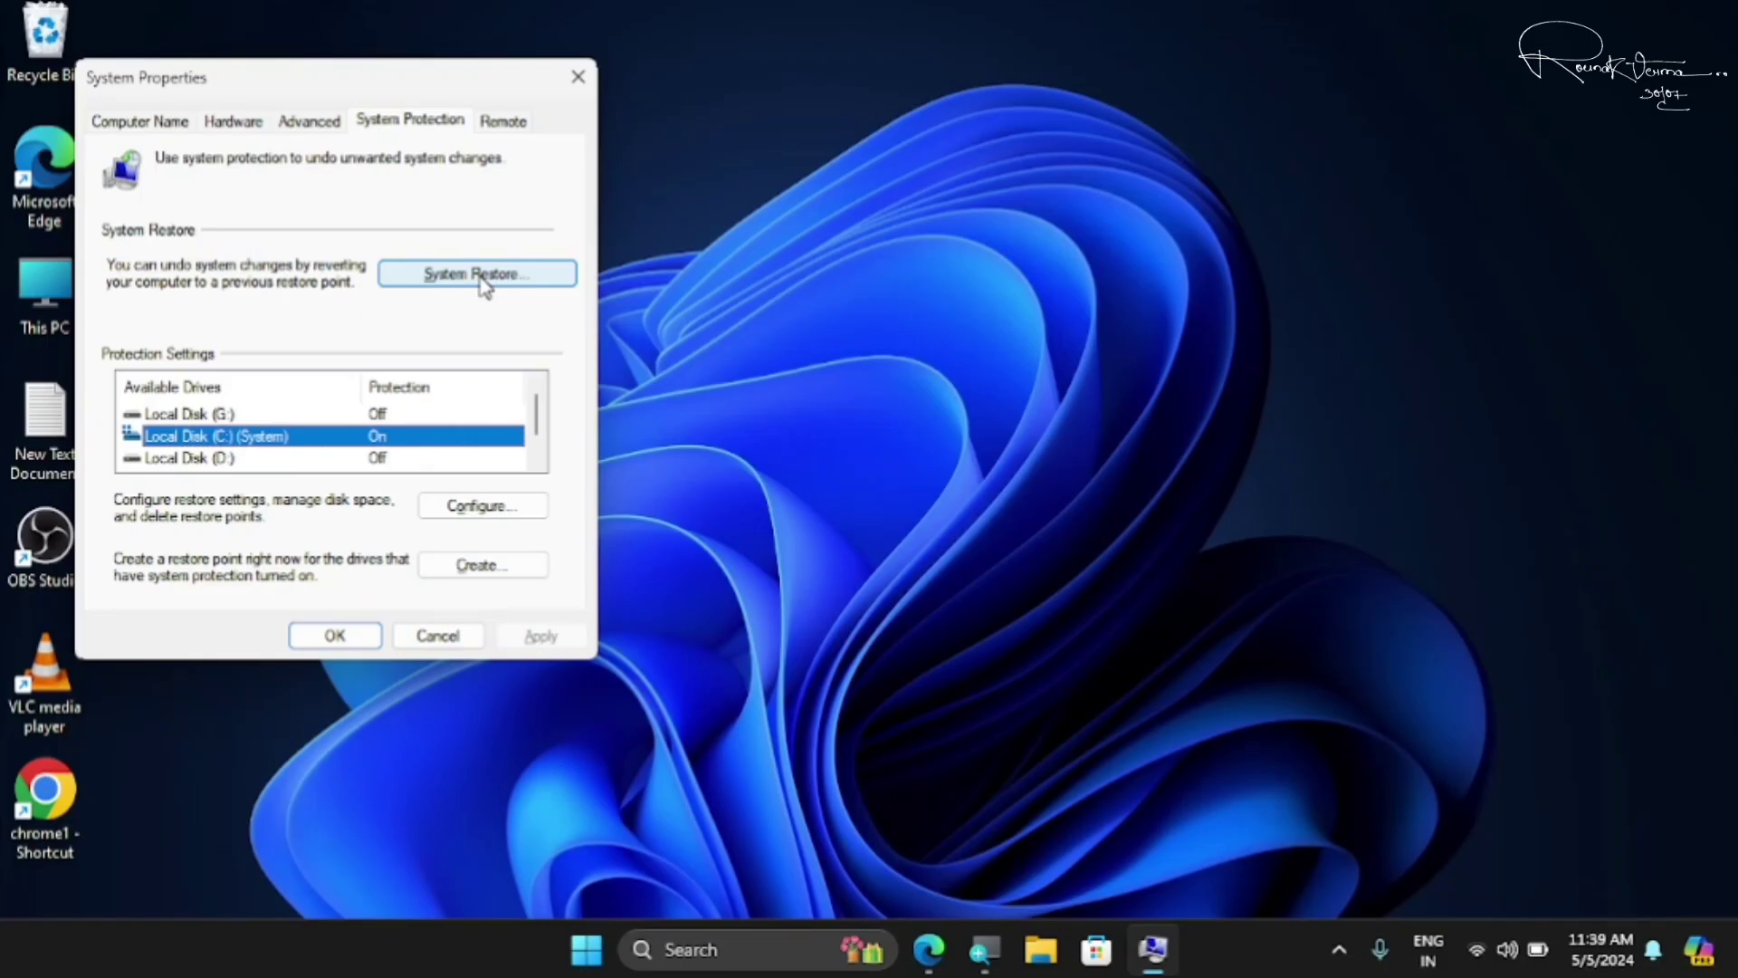
{"action": "left_click", "coordinate": [479, 275]}
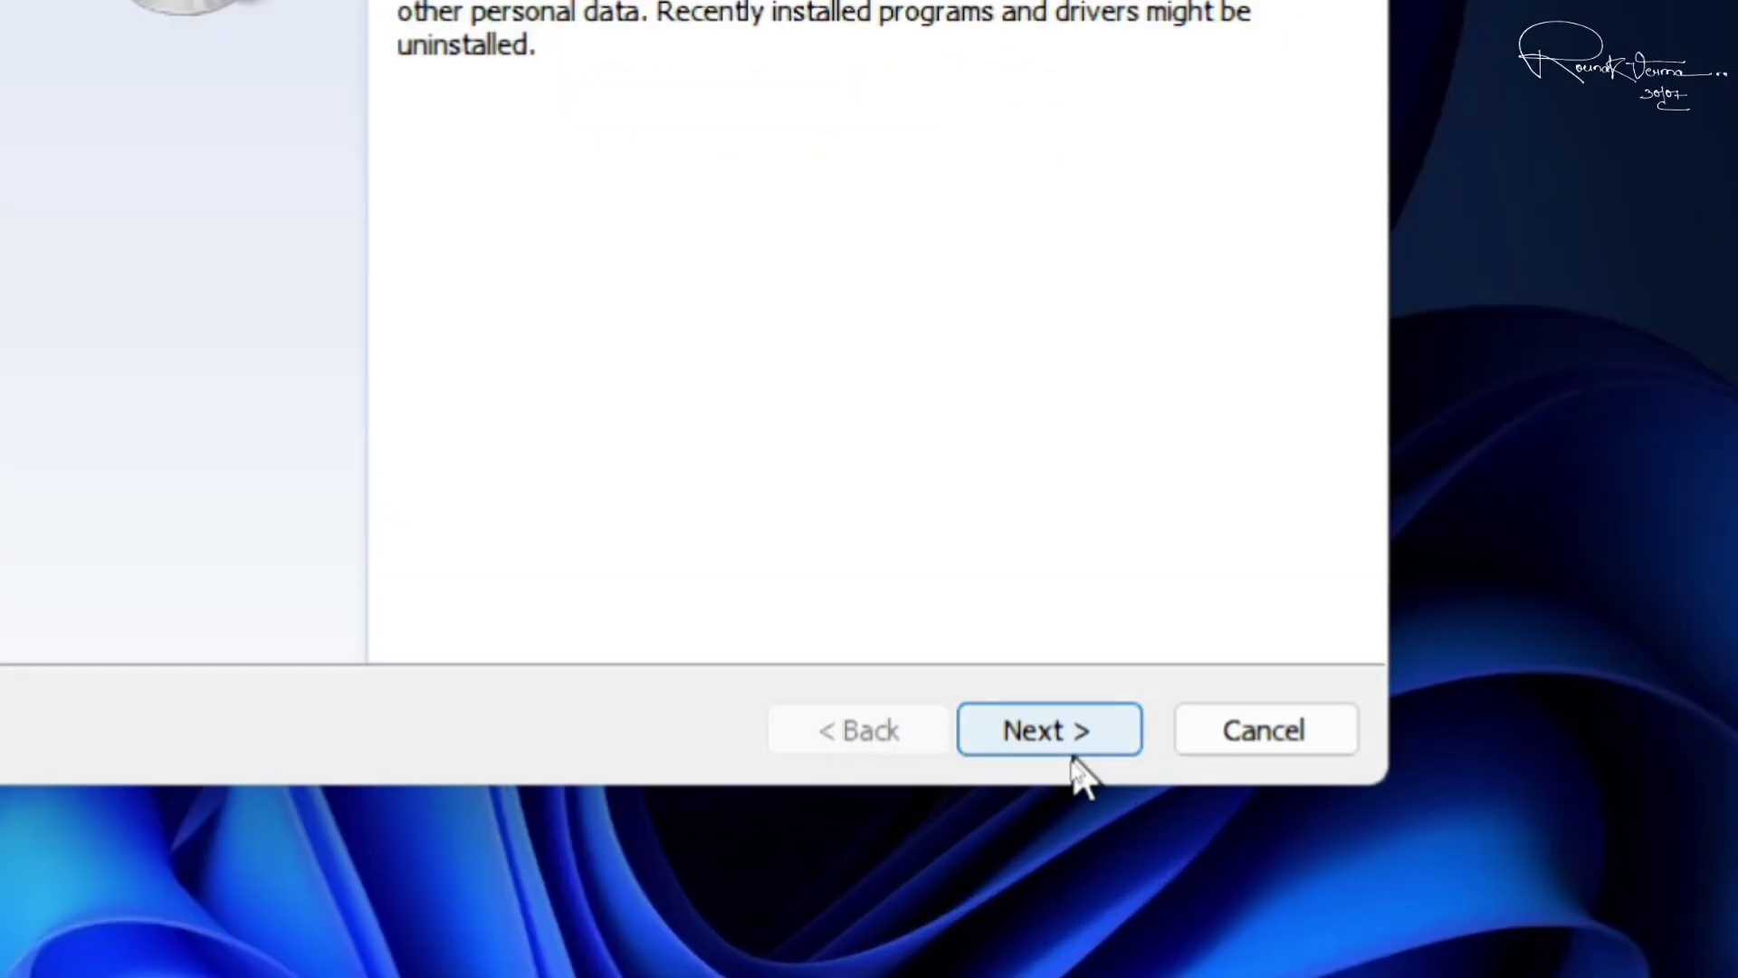
Choose the 5/2/2024 12:32:58 PM Automatic Restore Point, go to the confirmation page, cancel the restore and close System Properties.
{"action": "left_click", "coordinate": [1071, 760]}
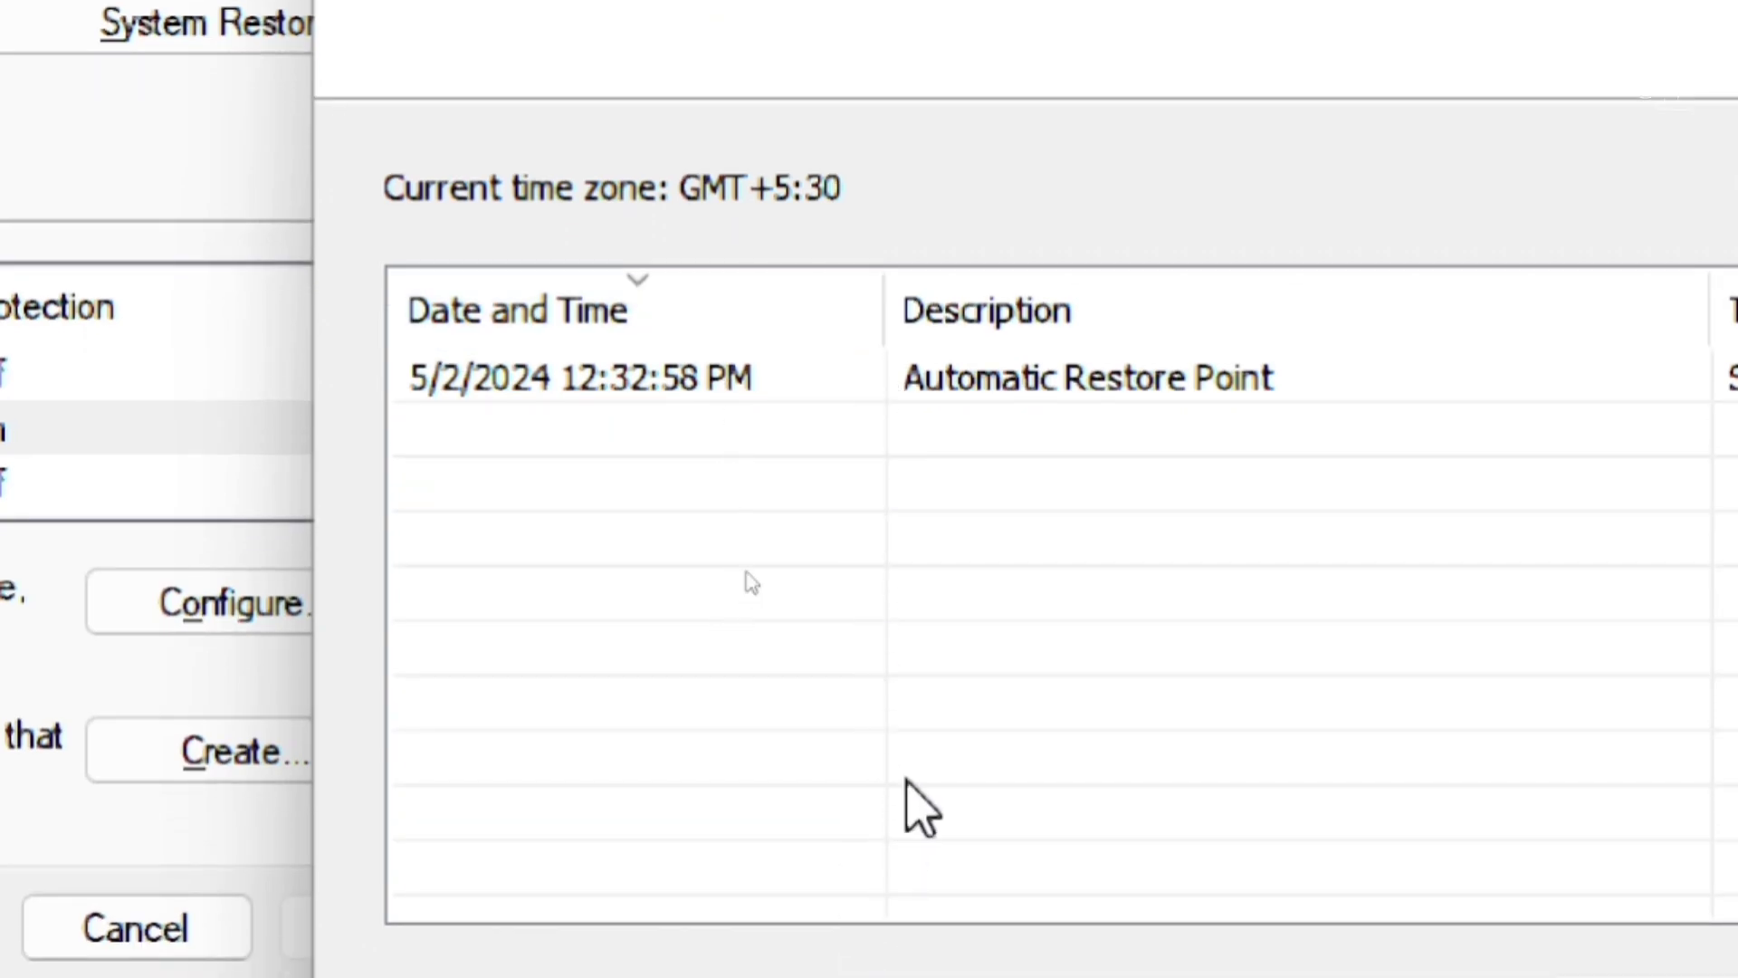
{"action": "left_click", "coordinate": [794, 380]}
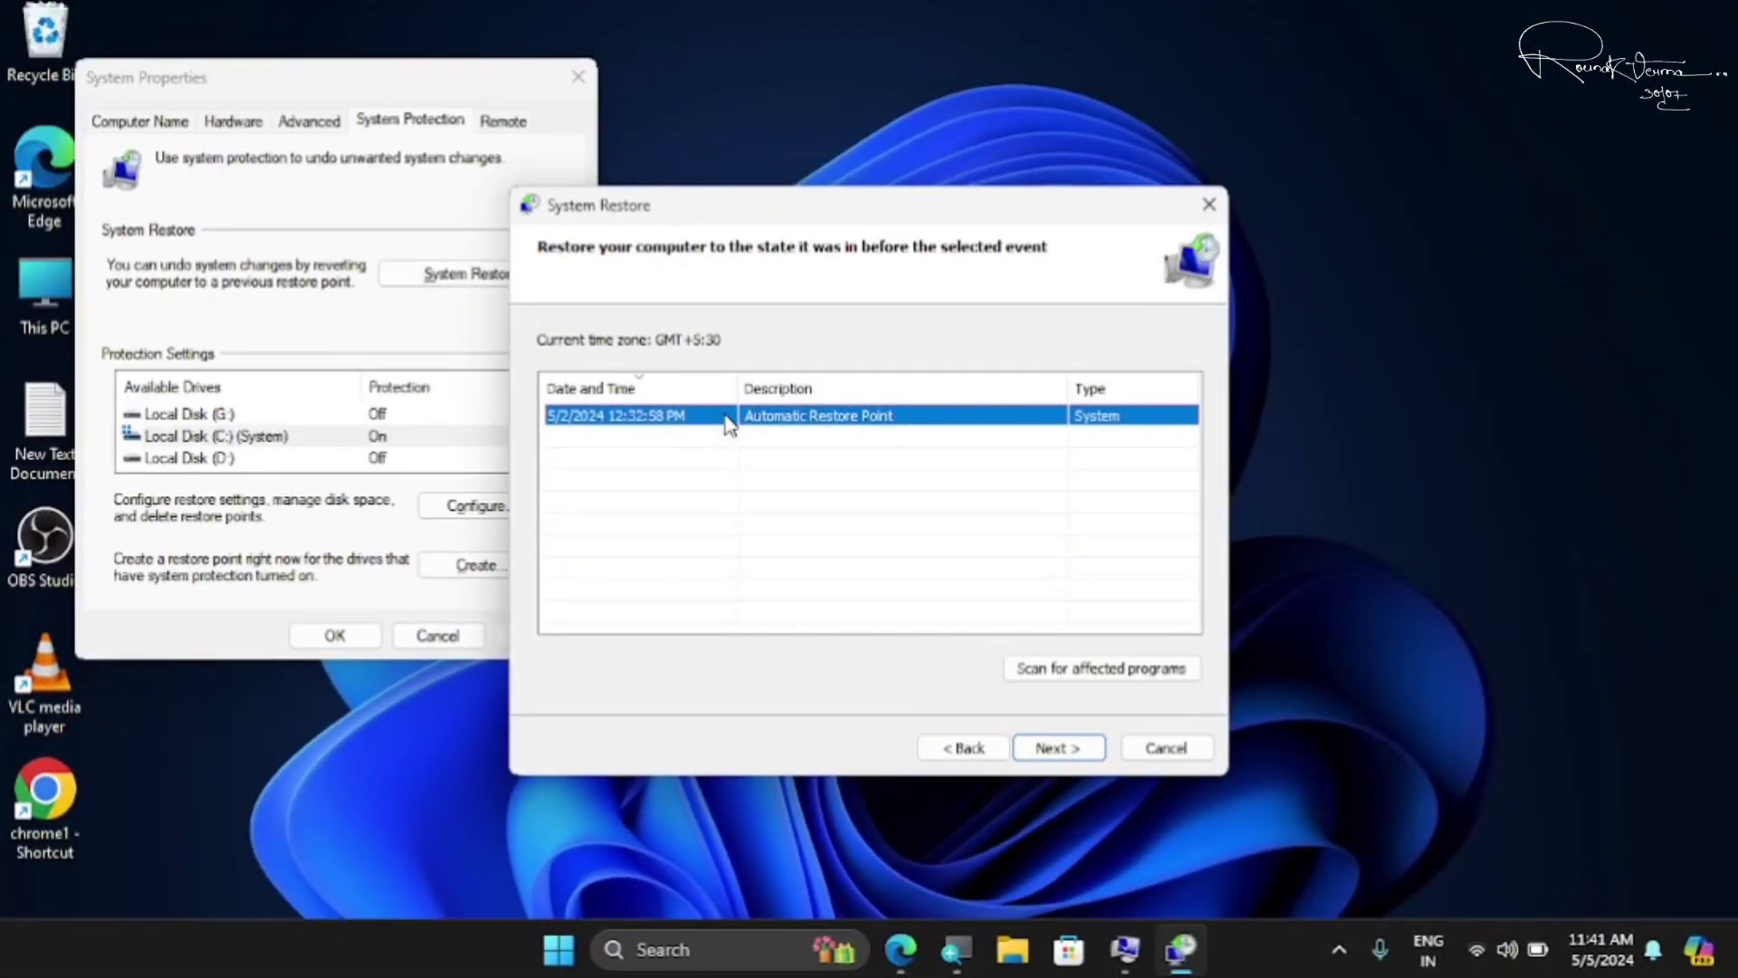
{"action": "left_click", "coordinate": [1057, 748]}
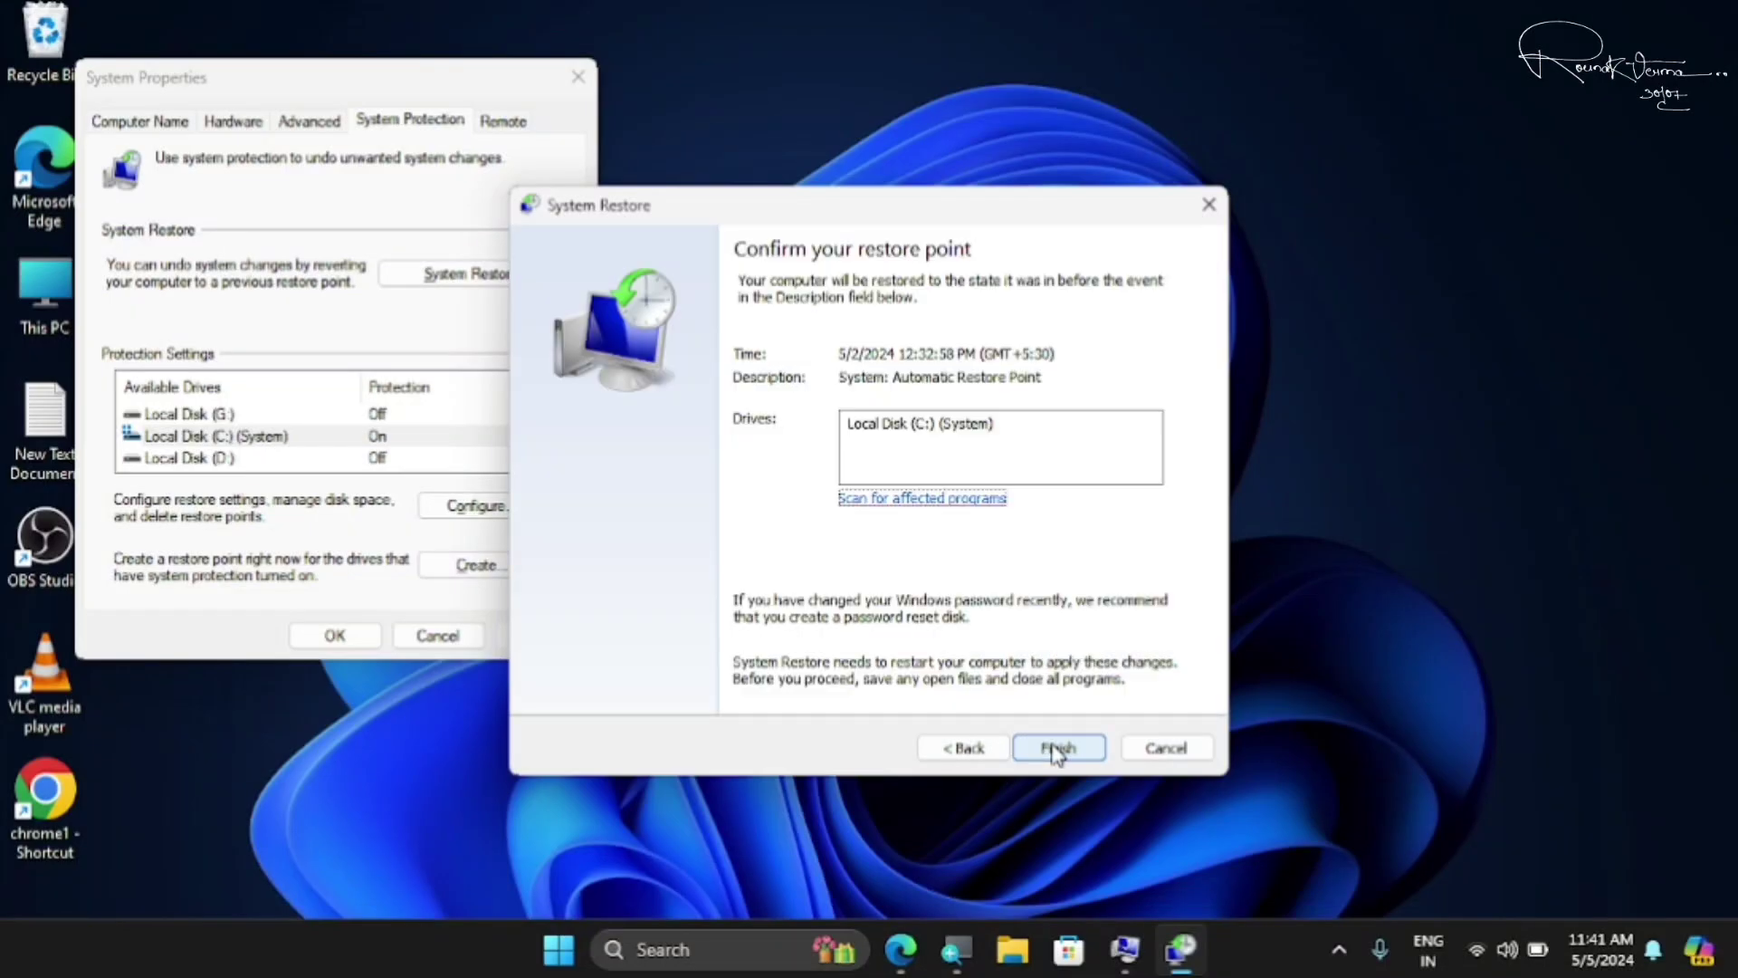
{"action": "left_click", "coordinate": [914, 433]}
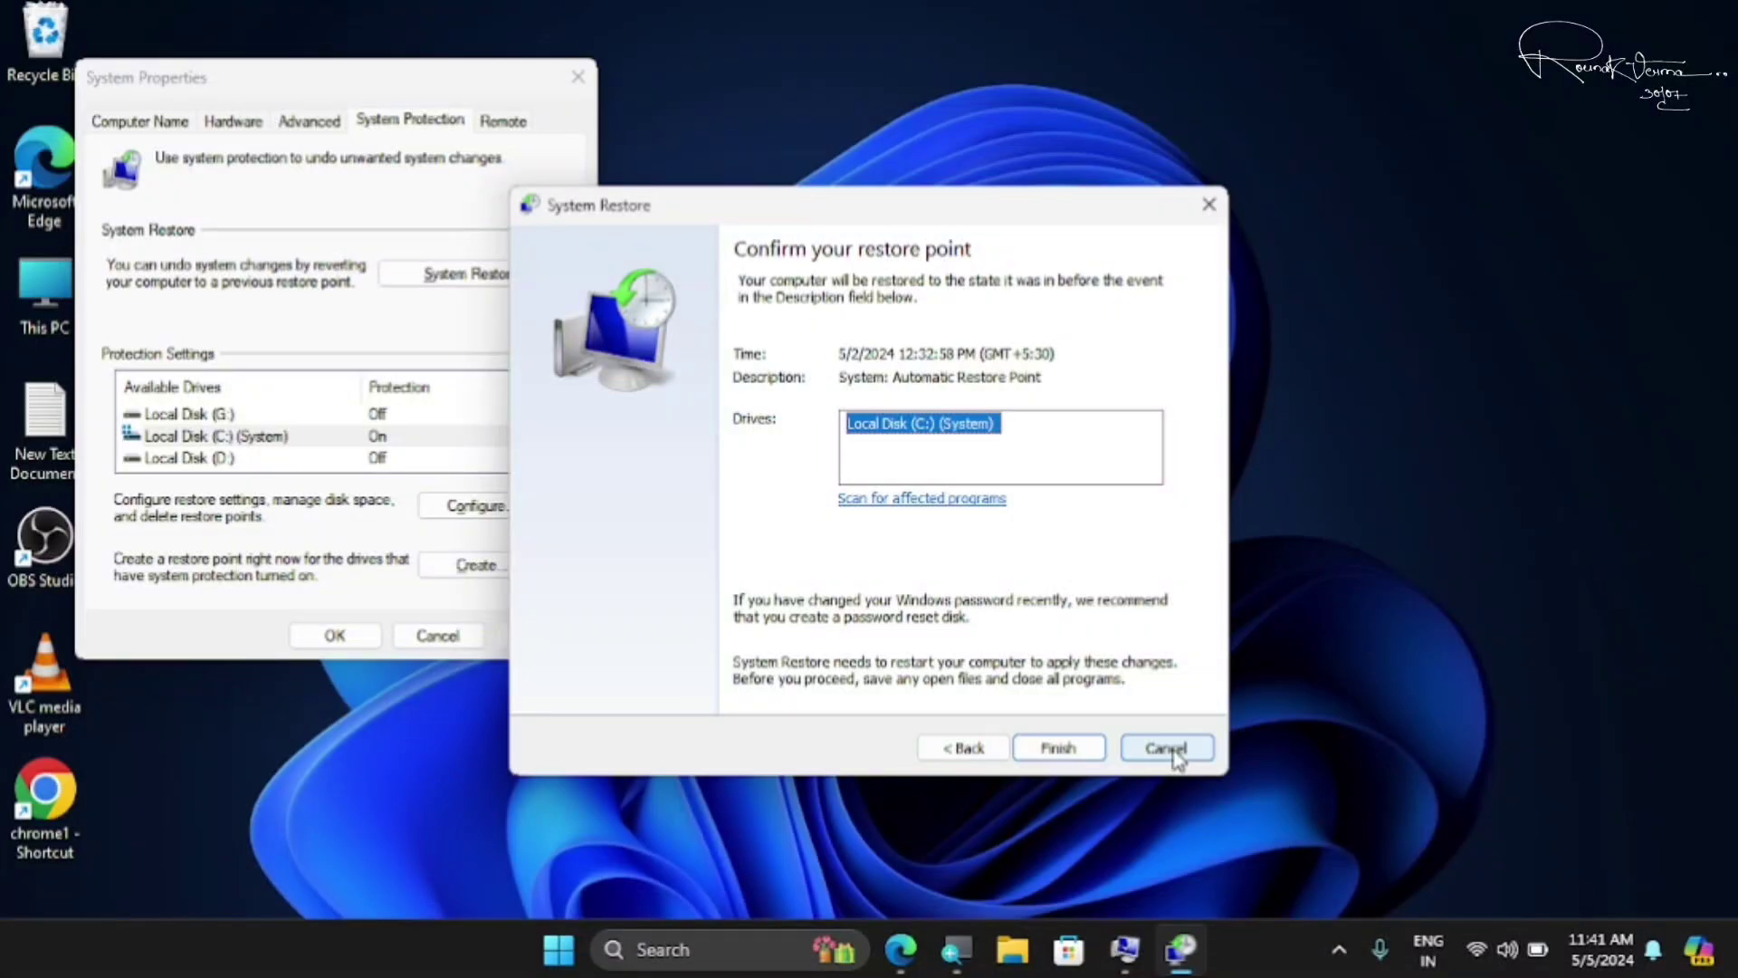
{"action": "left_click", "coordinate": [1166, 747]}
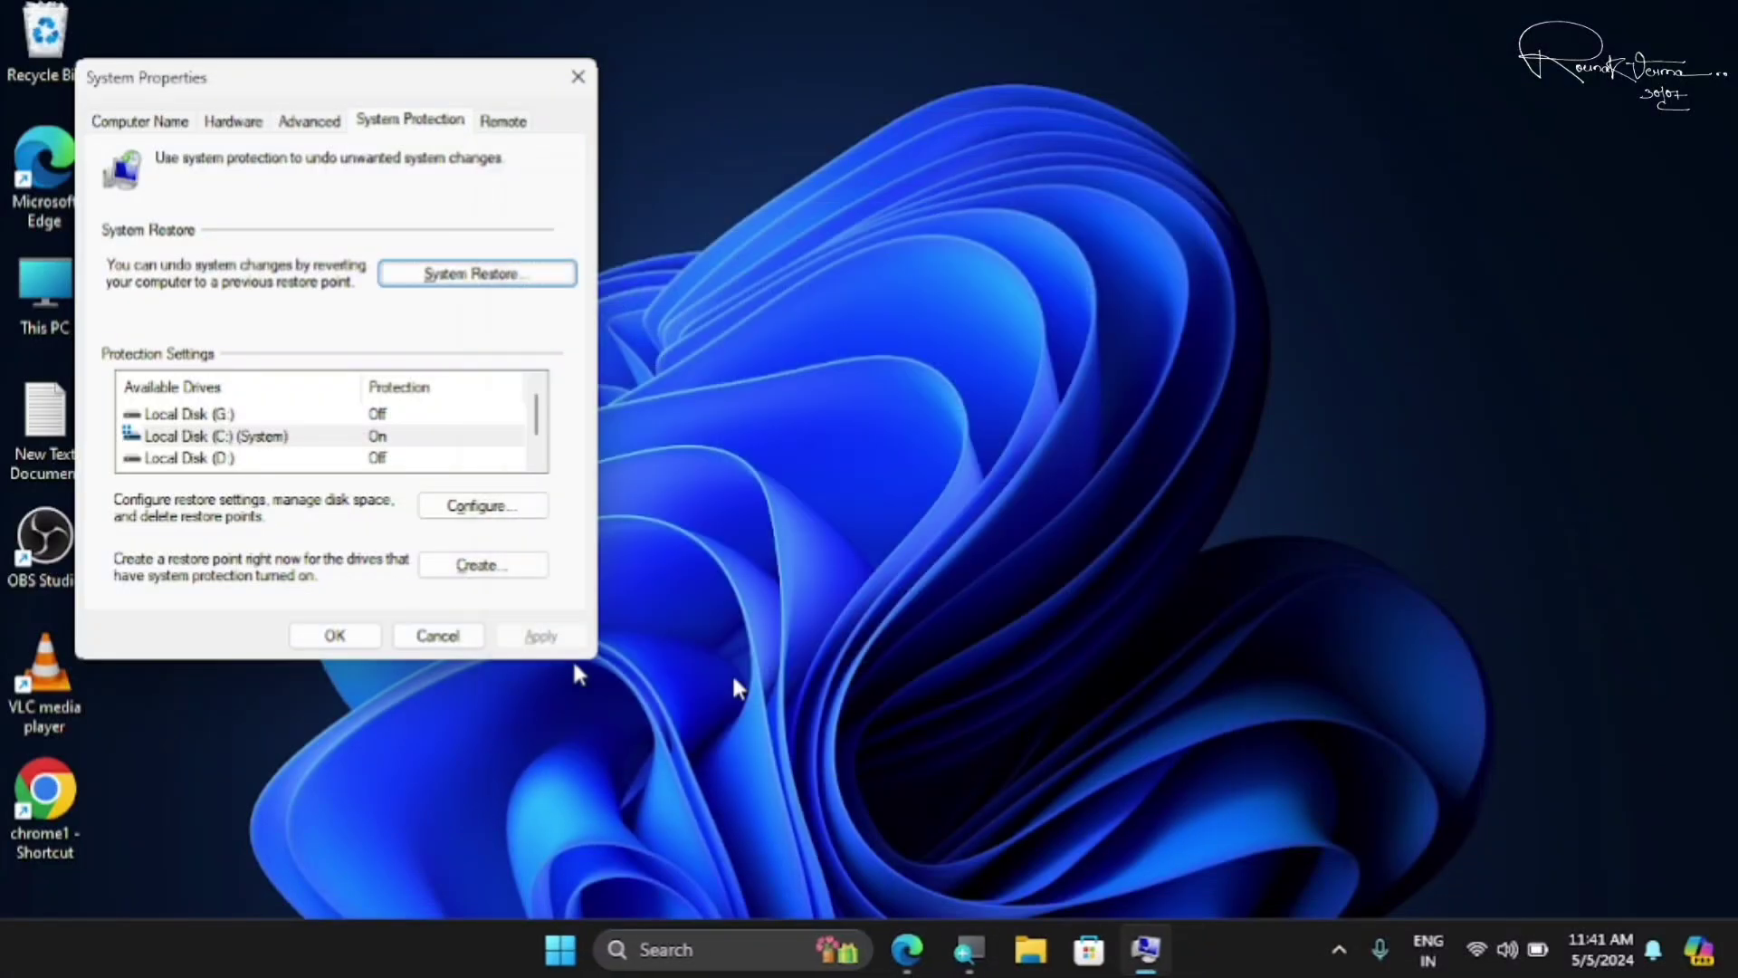
{"action": "left_click", "coordinate": [353, 635]}
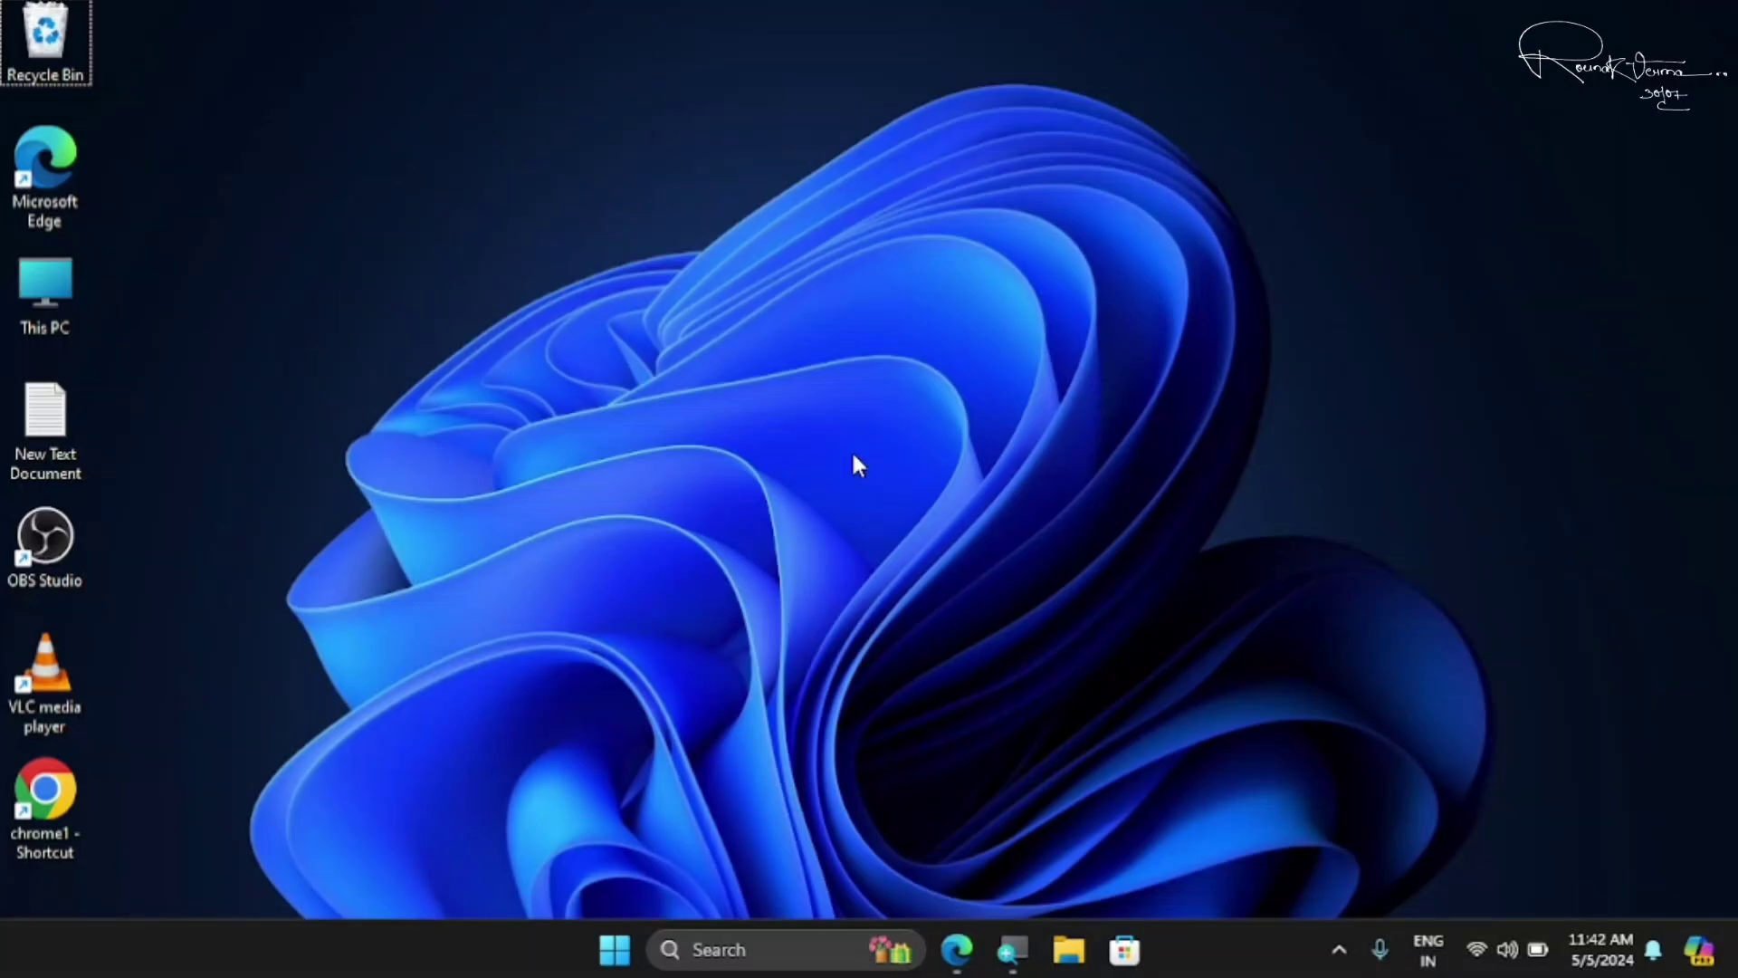
Open Programs and Features by running appwiz.cpl.
{"action": "key", "text": "super+r"}
{"action": "left_click_drag", "start_coordinate": [283, 659], "coordinate": [805, 362]}
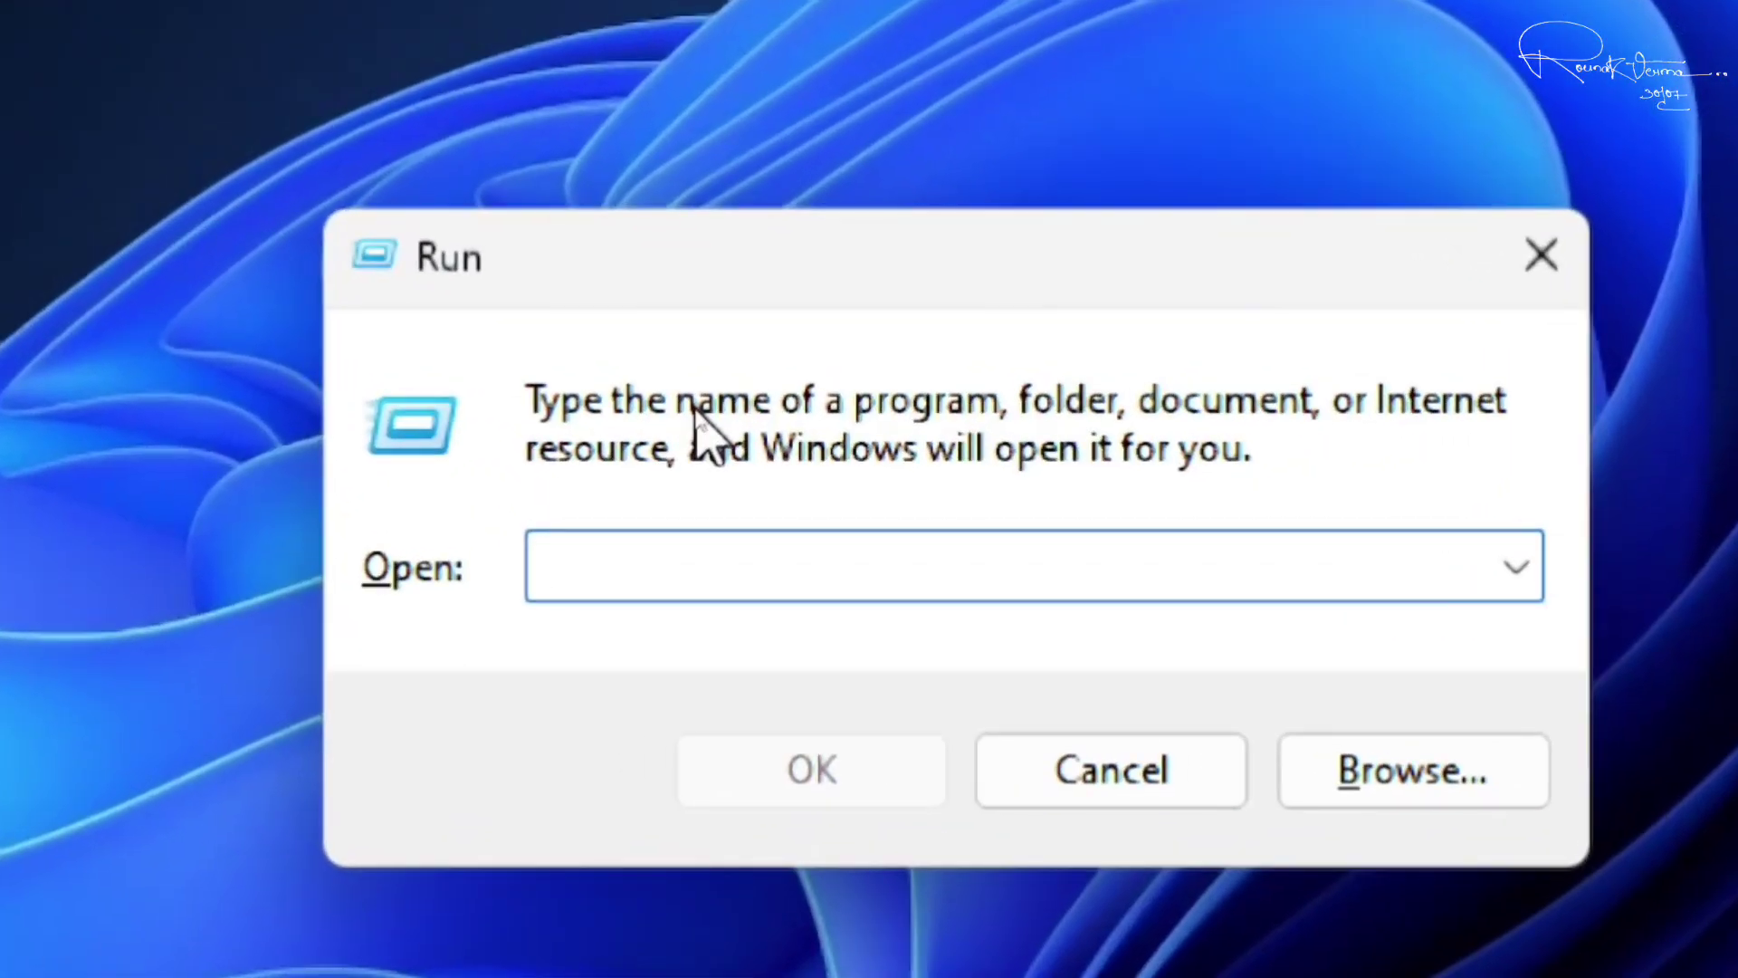
{"action": "type", "text": "ap"}
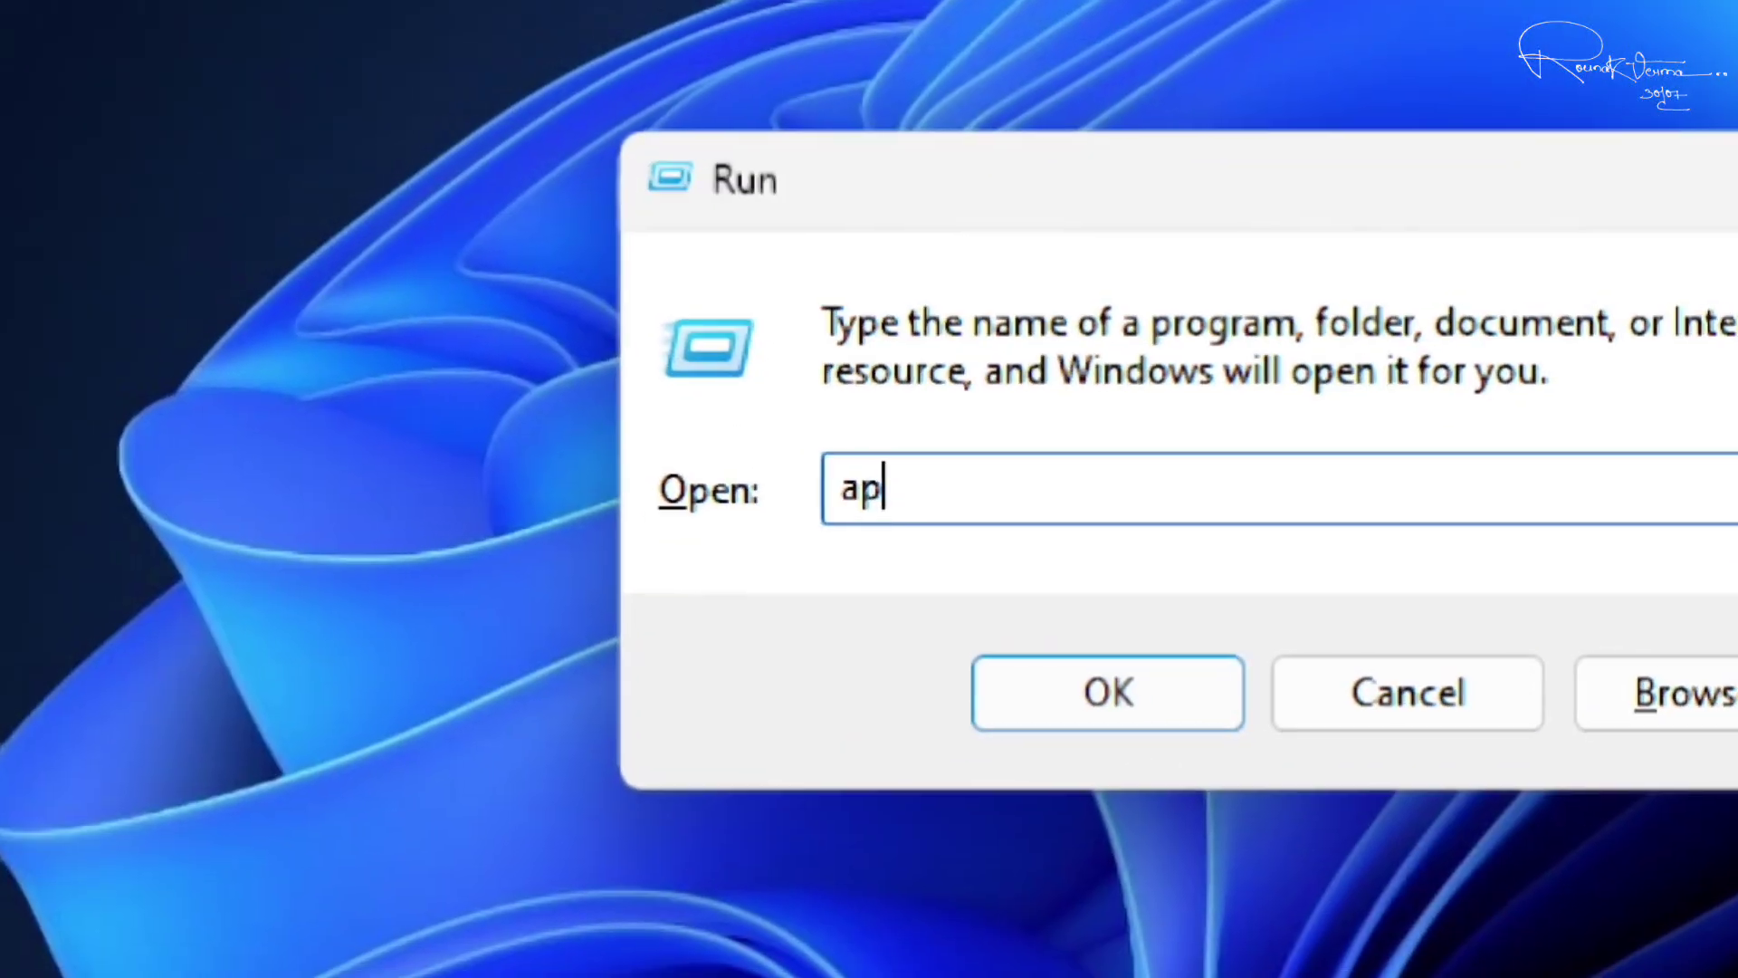
{"action": "type", "text": "pwiz.cpl"}
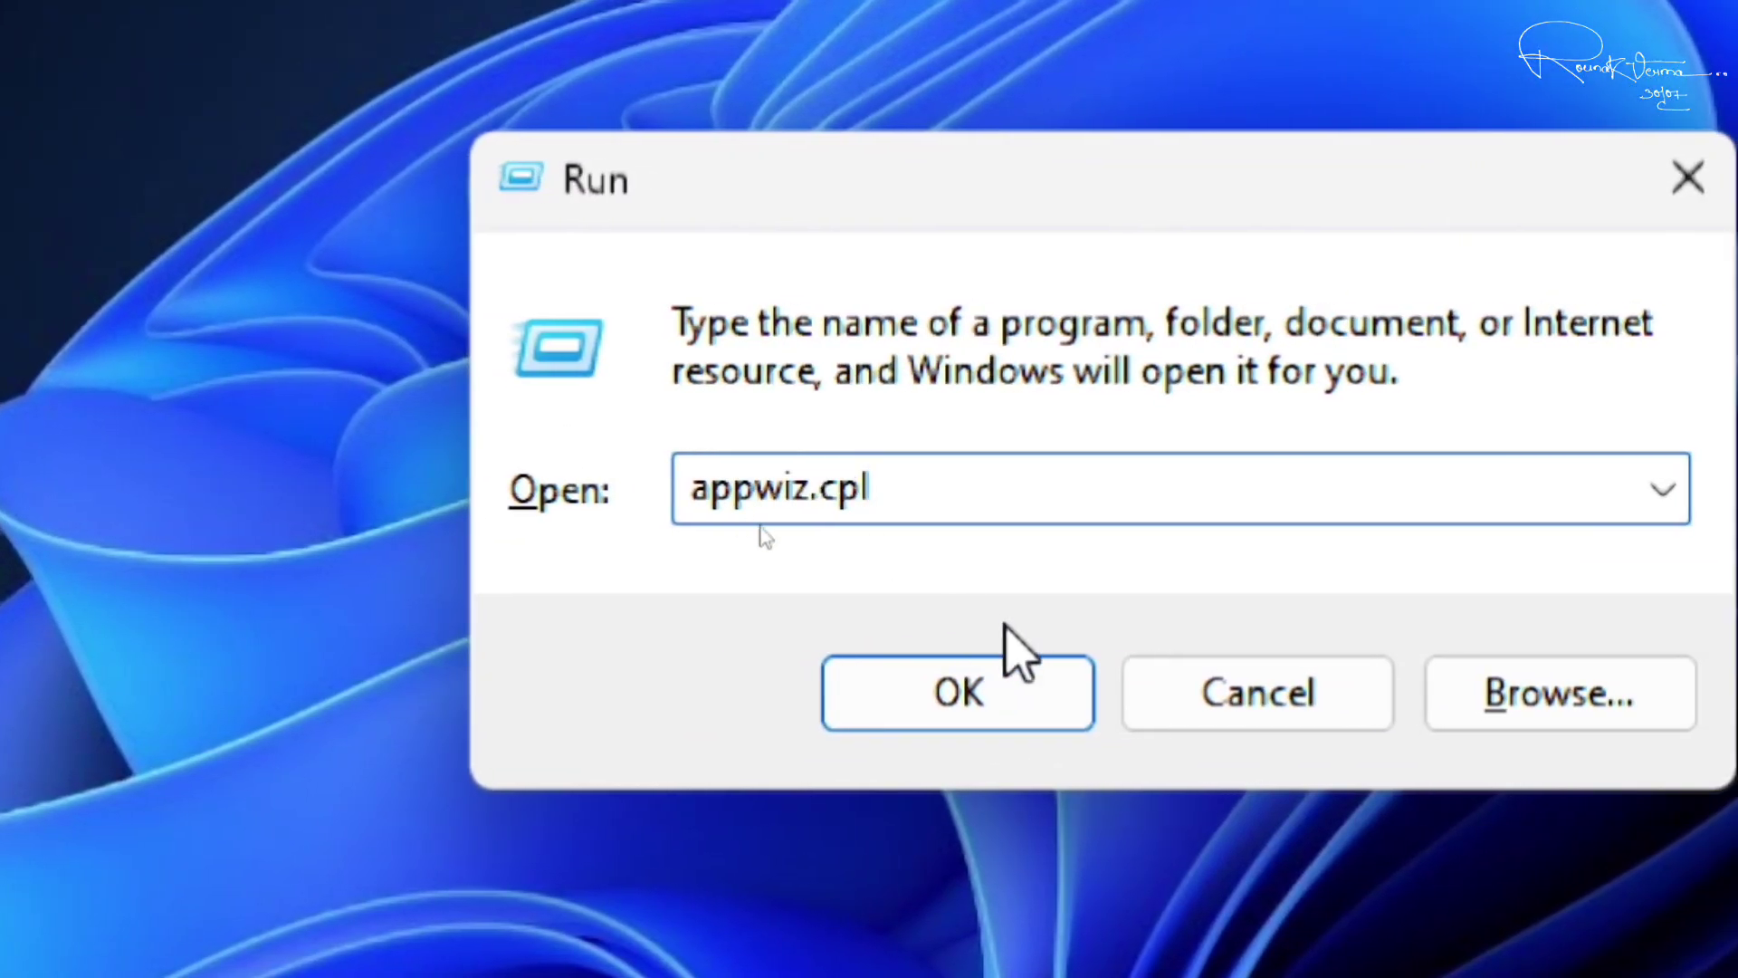
{"action": "left_click", "coordinate": [992, 688]}
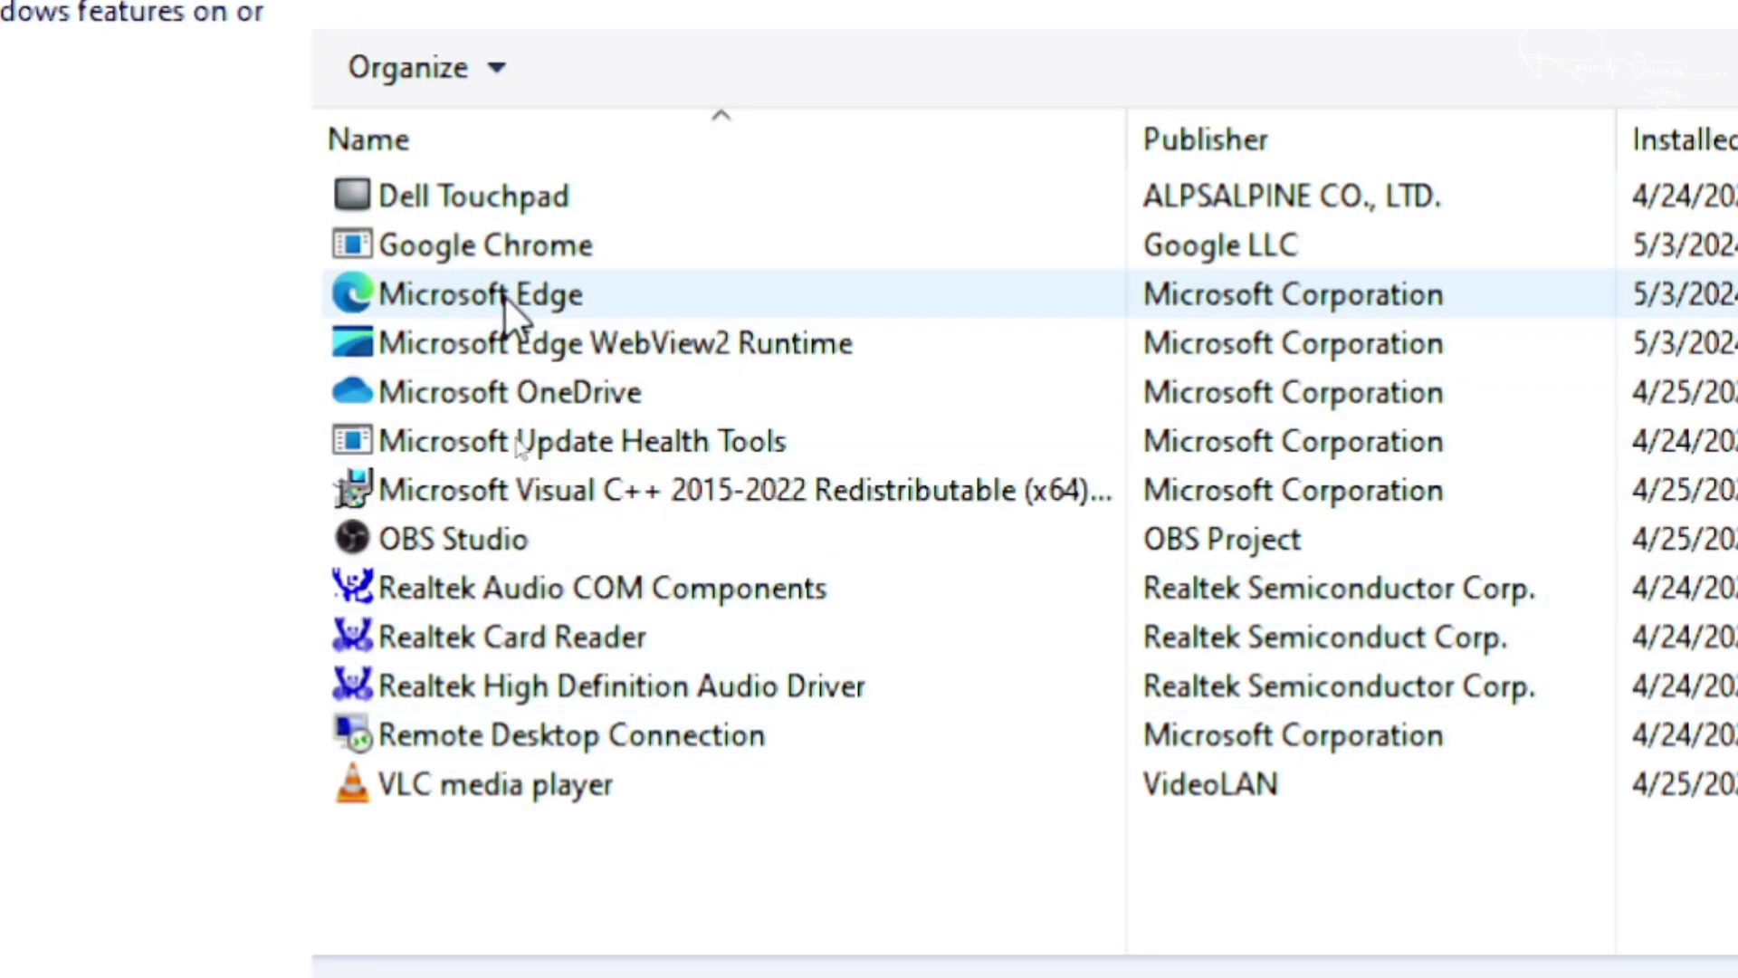
Uninstall Google Chrome, close the uninstall survey page and minimize the browser.
{"action": "left_click", "coordinate": [509, 262]}
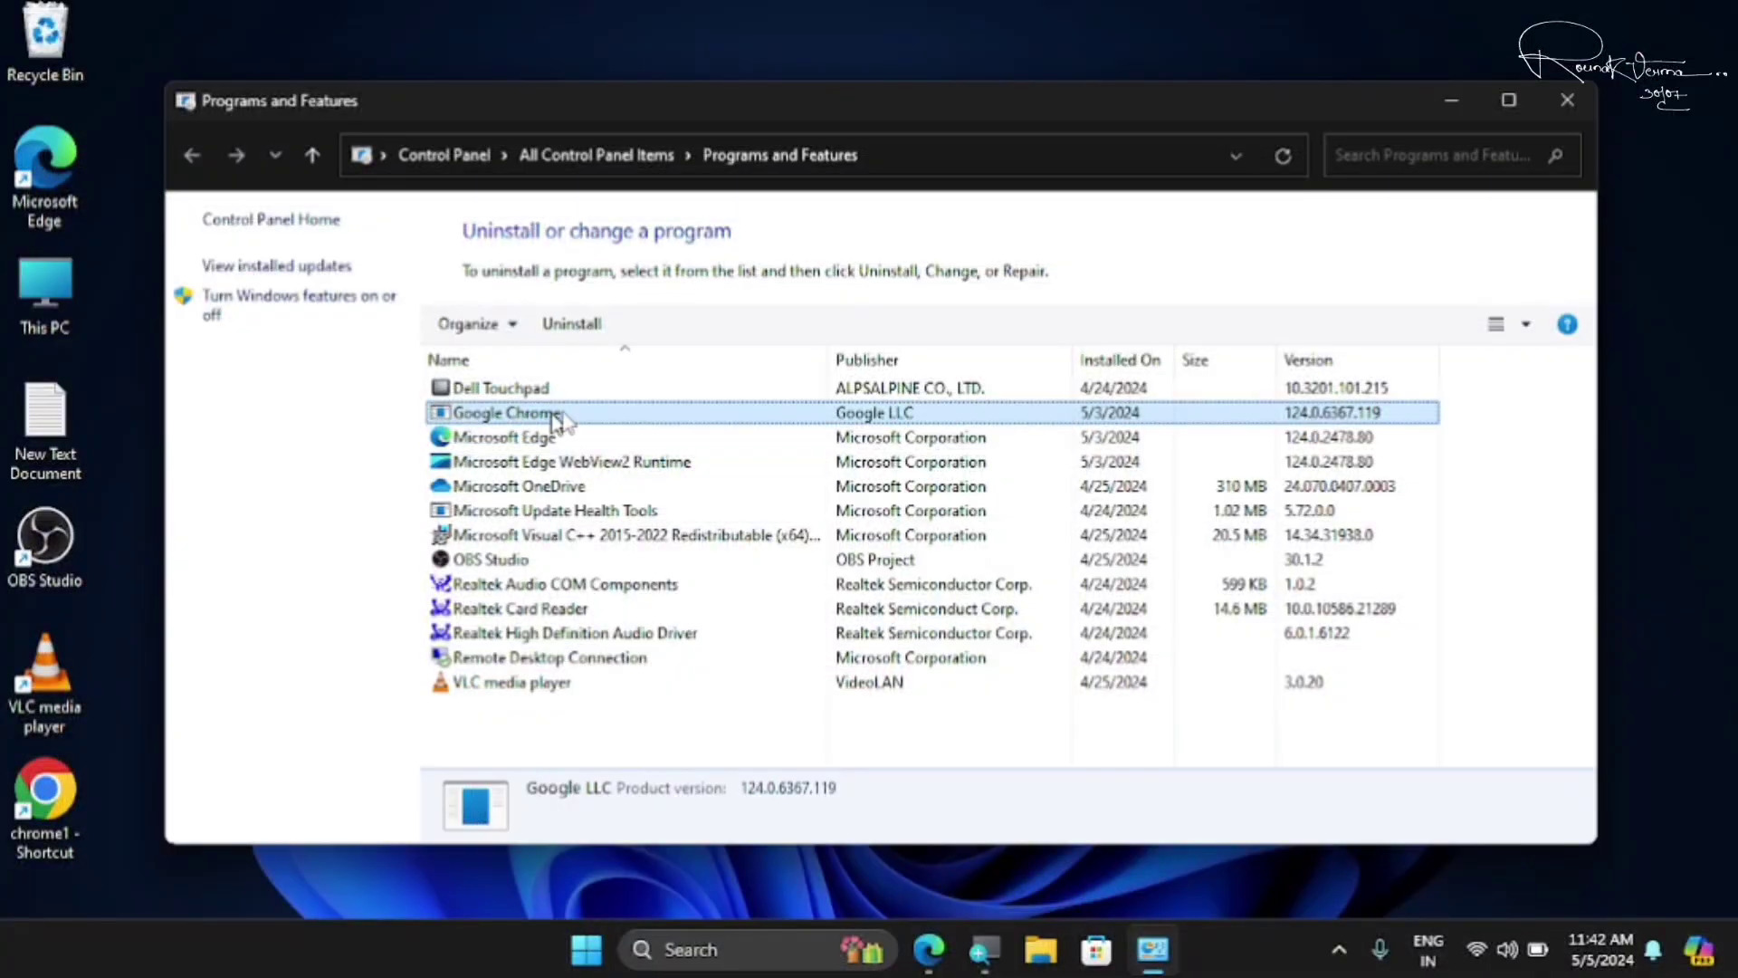
{"action": "left_click", "coordinate": [554, 328]}
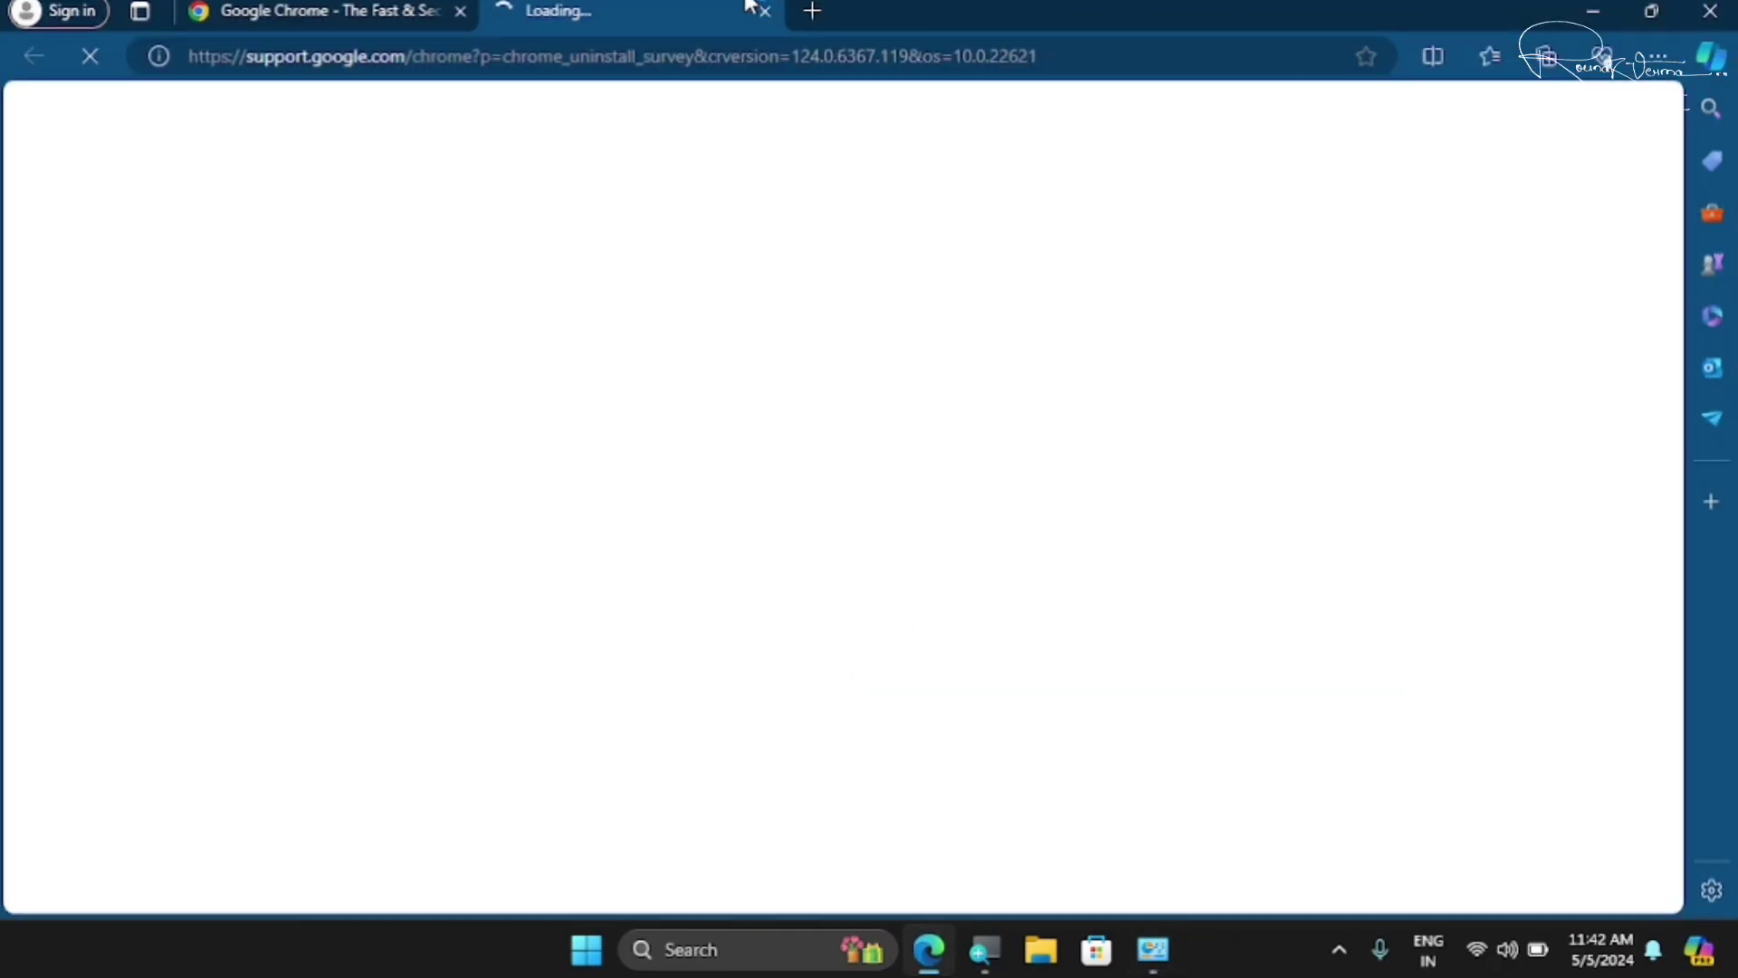
{"action": "left_click", "coordinate": [764, 11]}
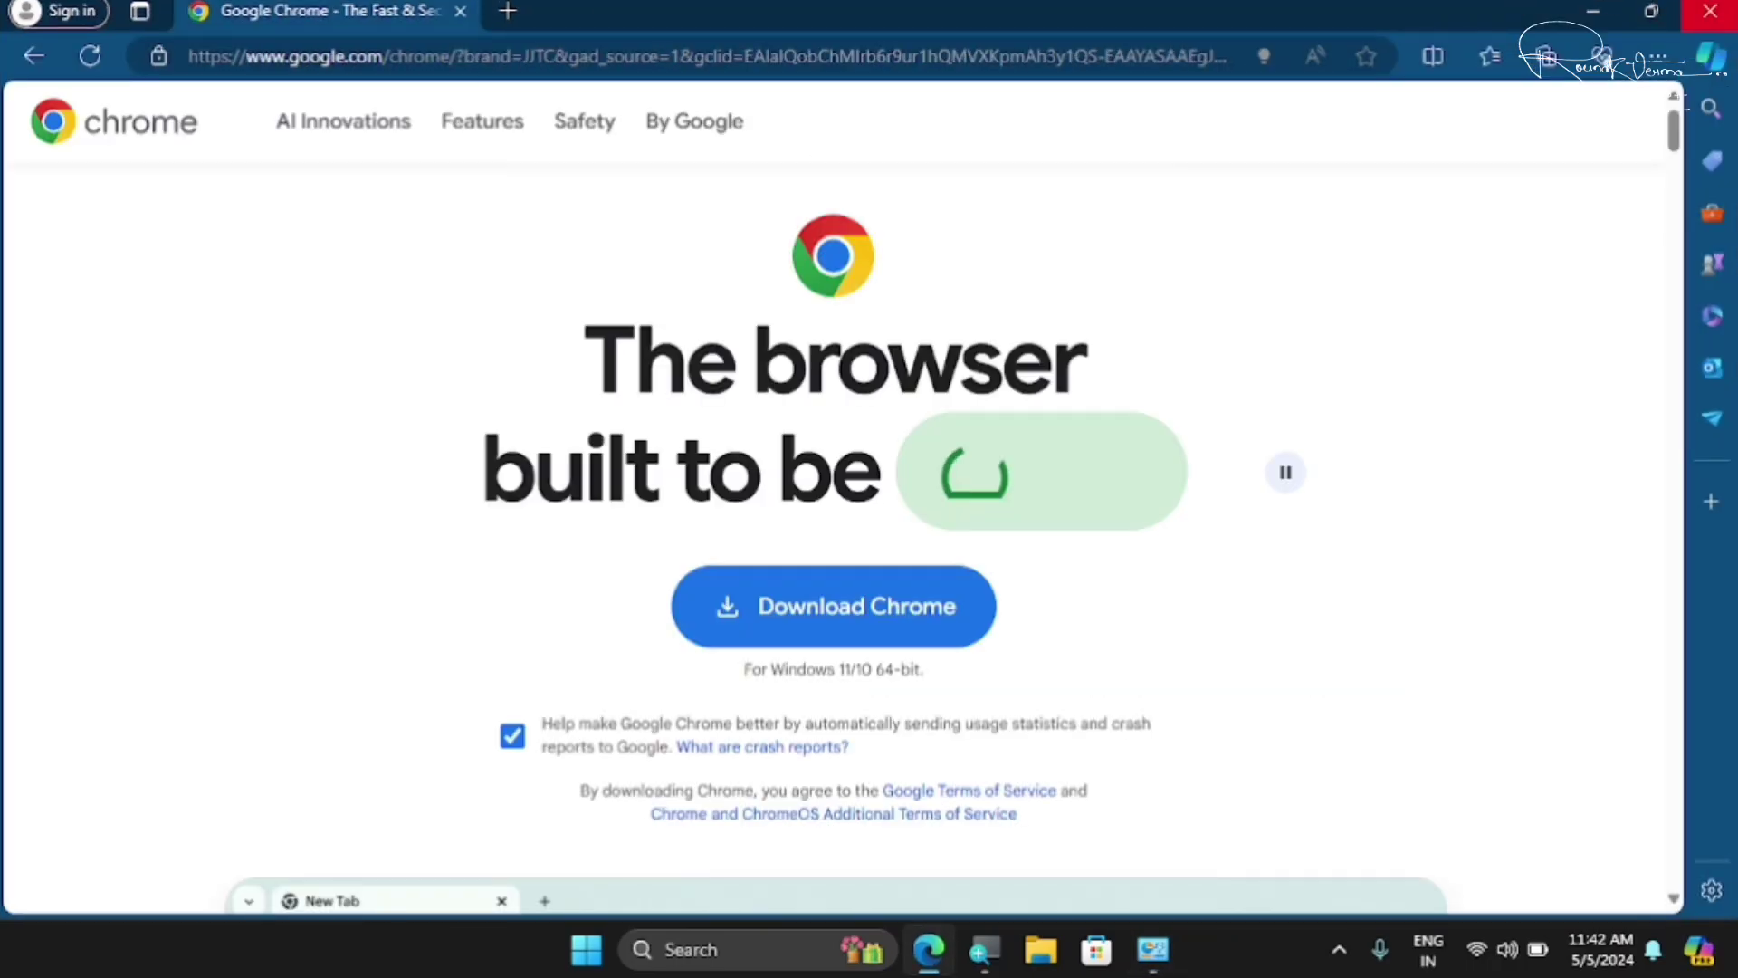
{"action": "left_click", "coordinate": [1590, 7]}
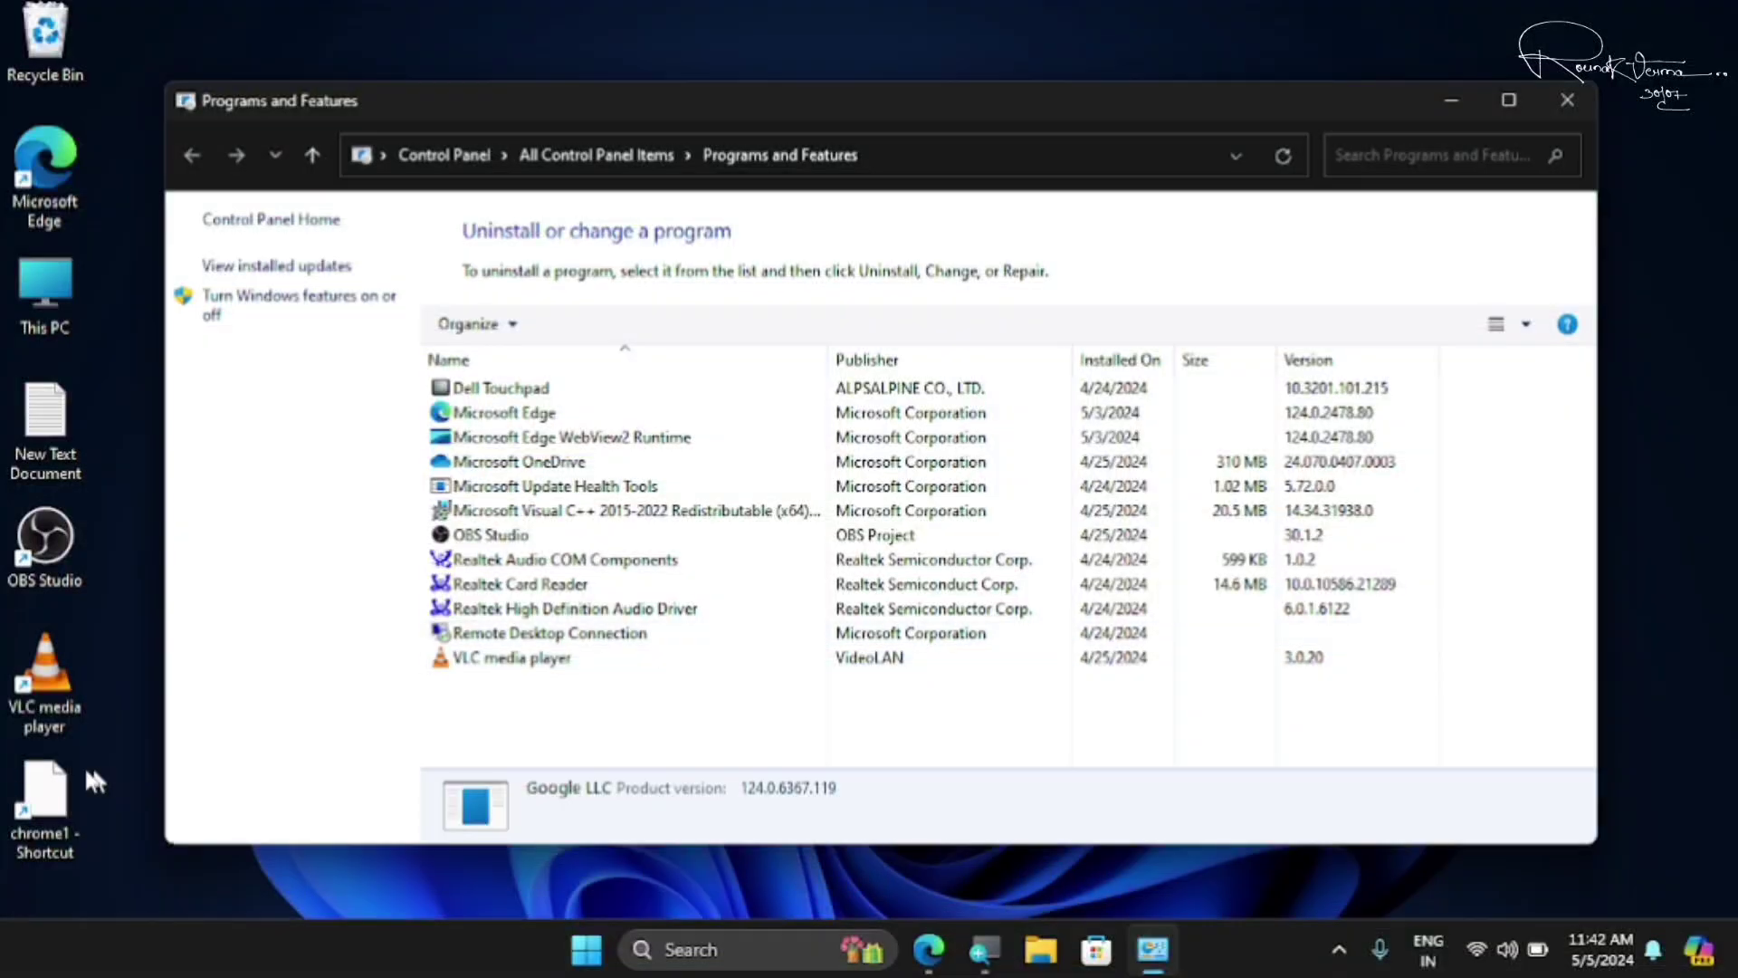
Delete the chrome1 - Shortcut file from the desktop and close Programs and Features.
{"action": "left_click", "coordinate": [11, 820]}
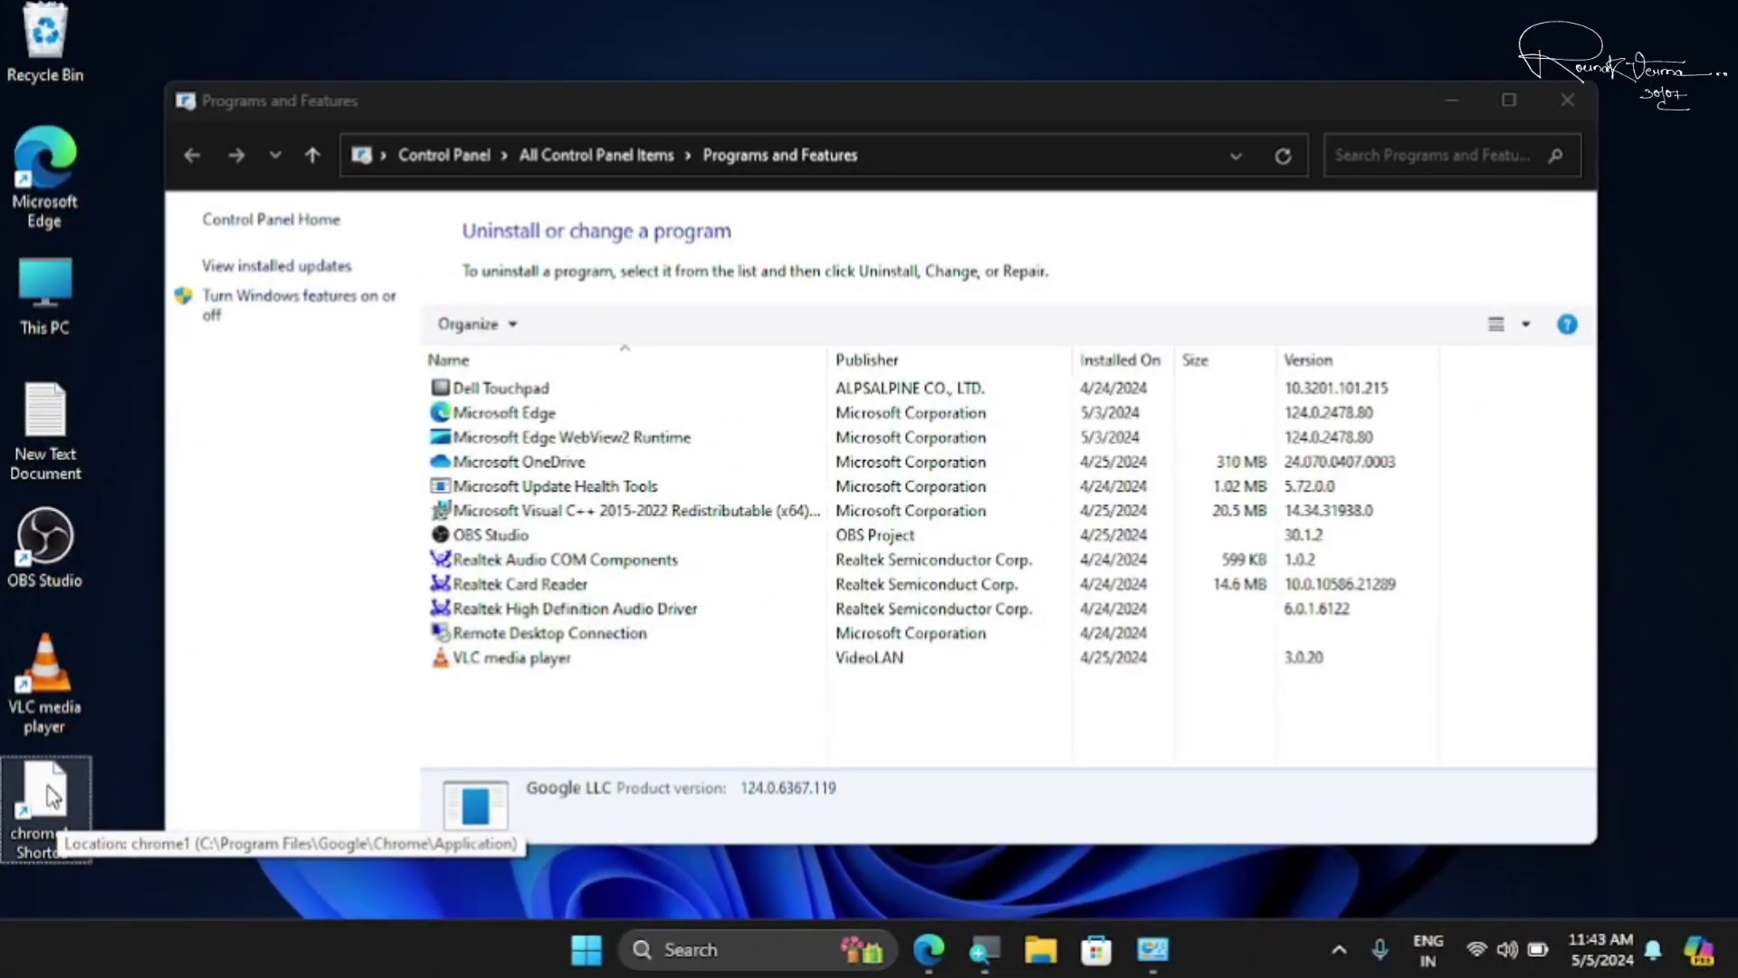
{"action": "right_click", "coordinate": [50, 797]}
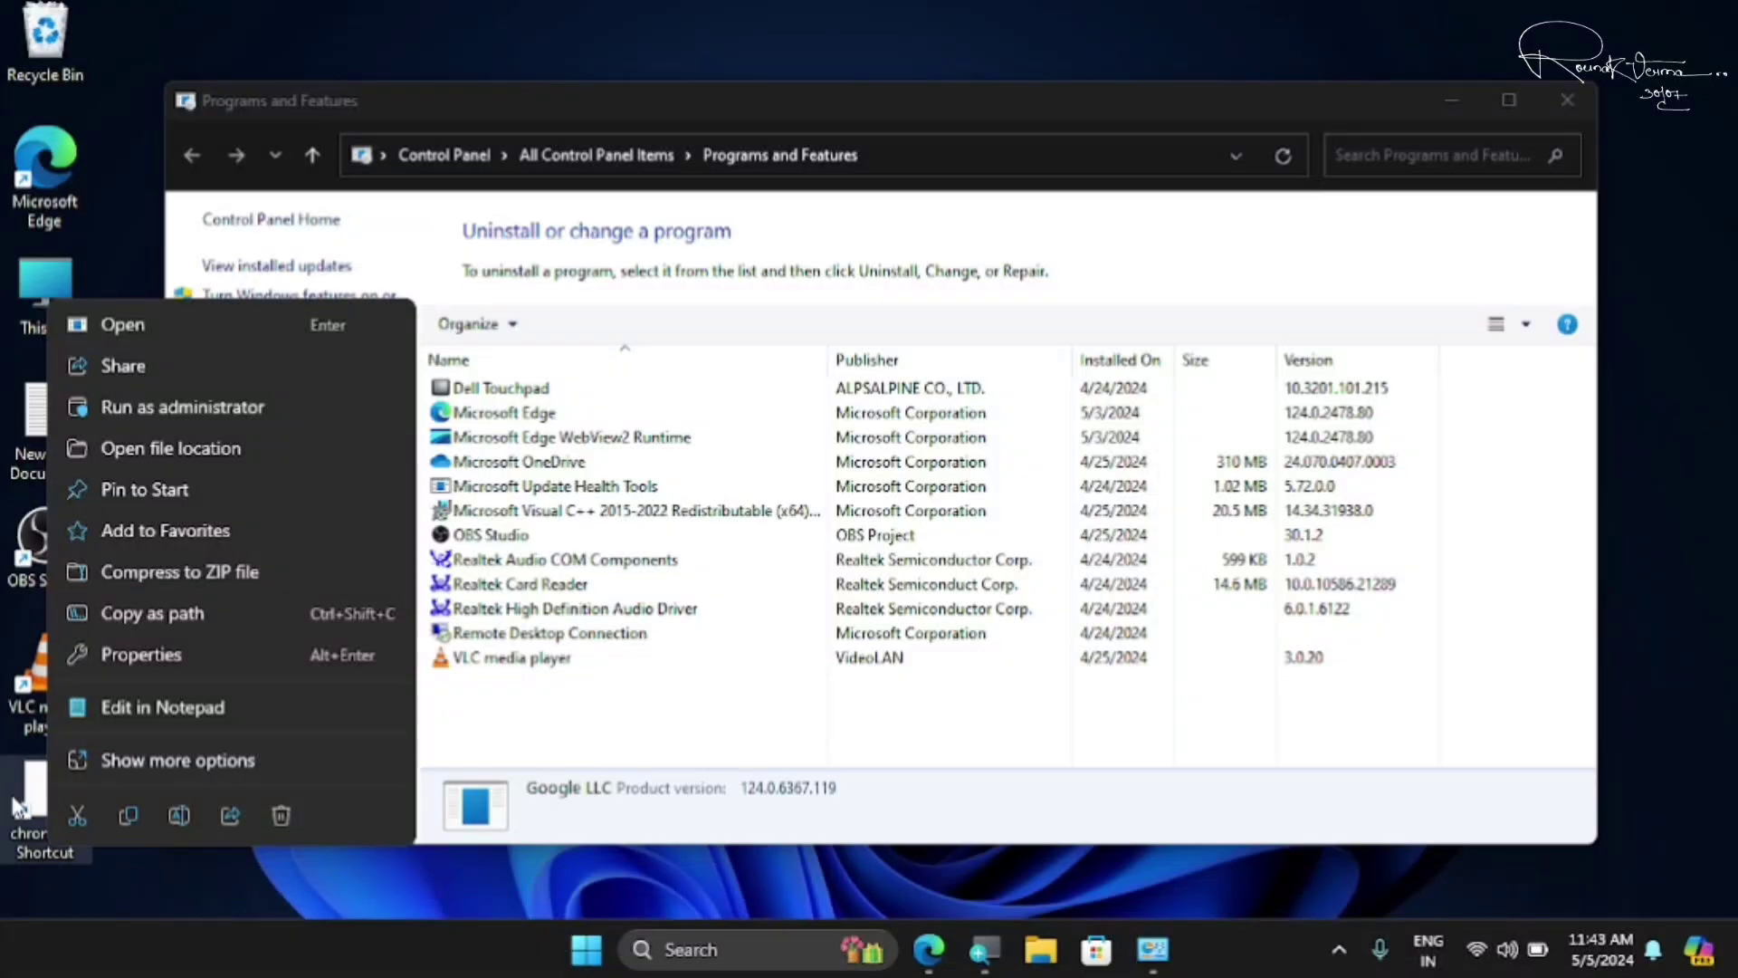
{"action": "left_click", "coordinate": [18, 806]}
{"action": "right_click", "coordinate": [17, 804]}
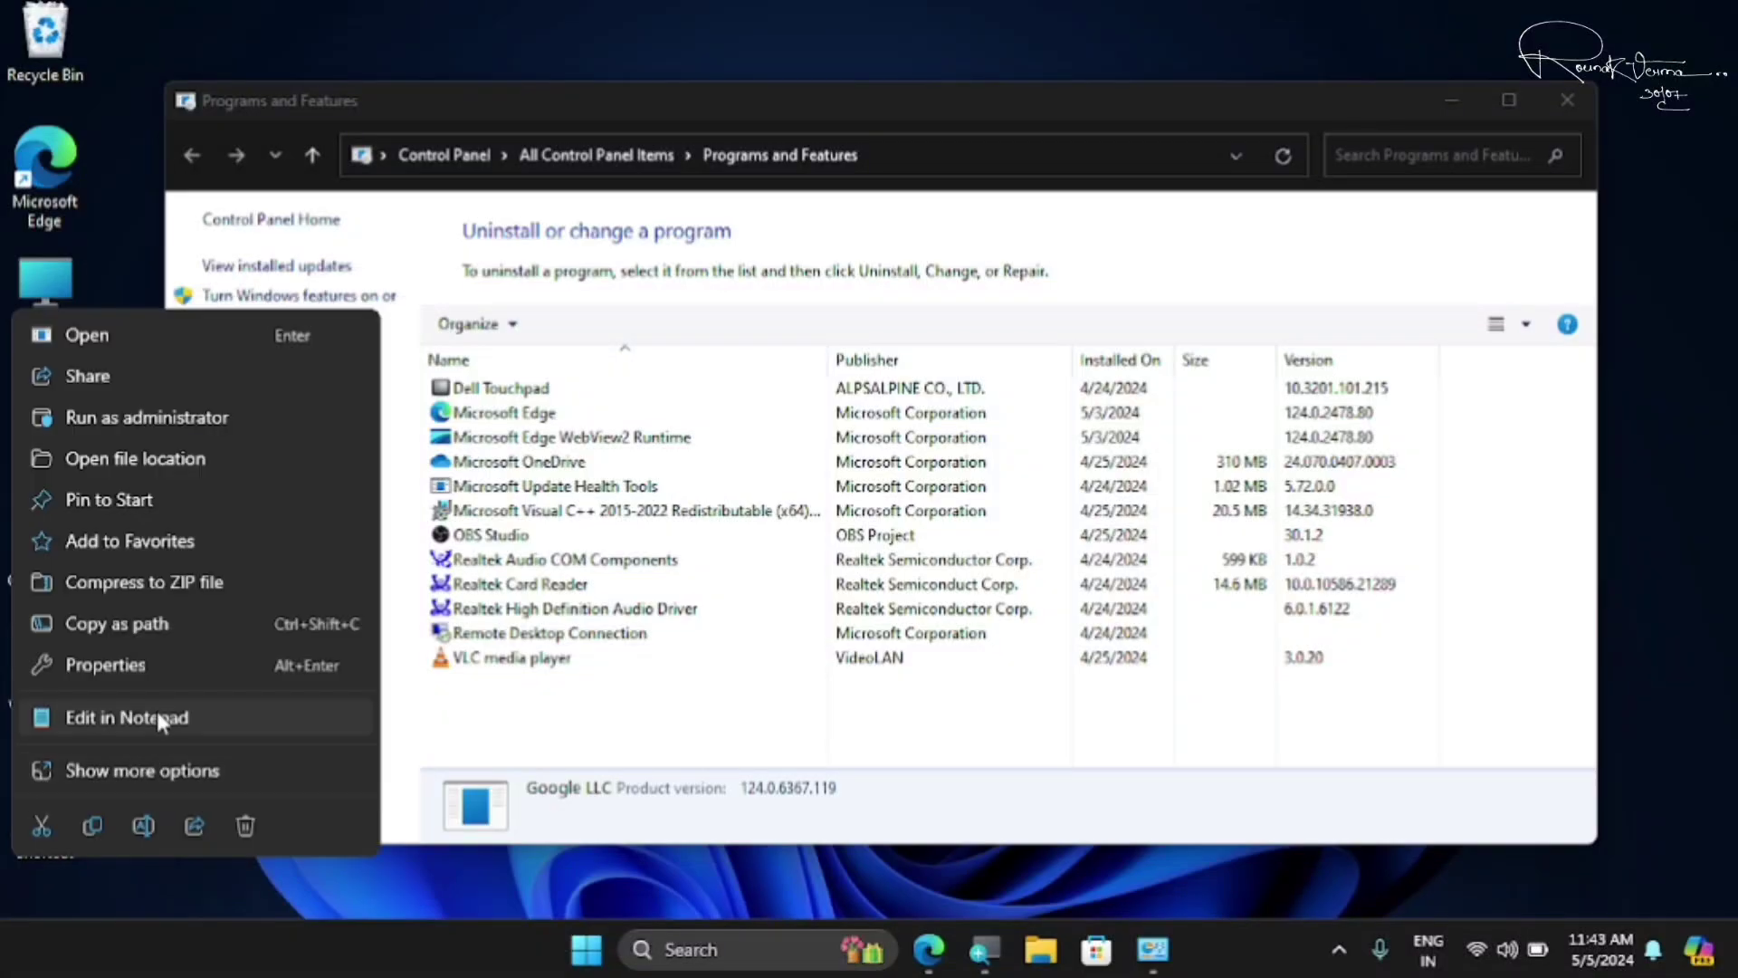
{"action": "left_click", "coordinate": [260, 837]}
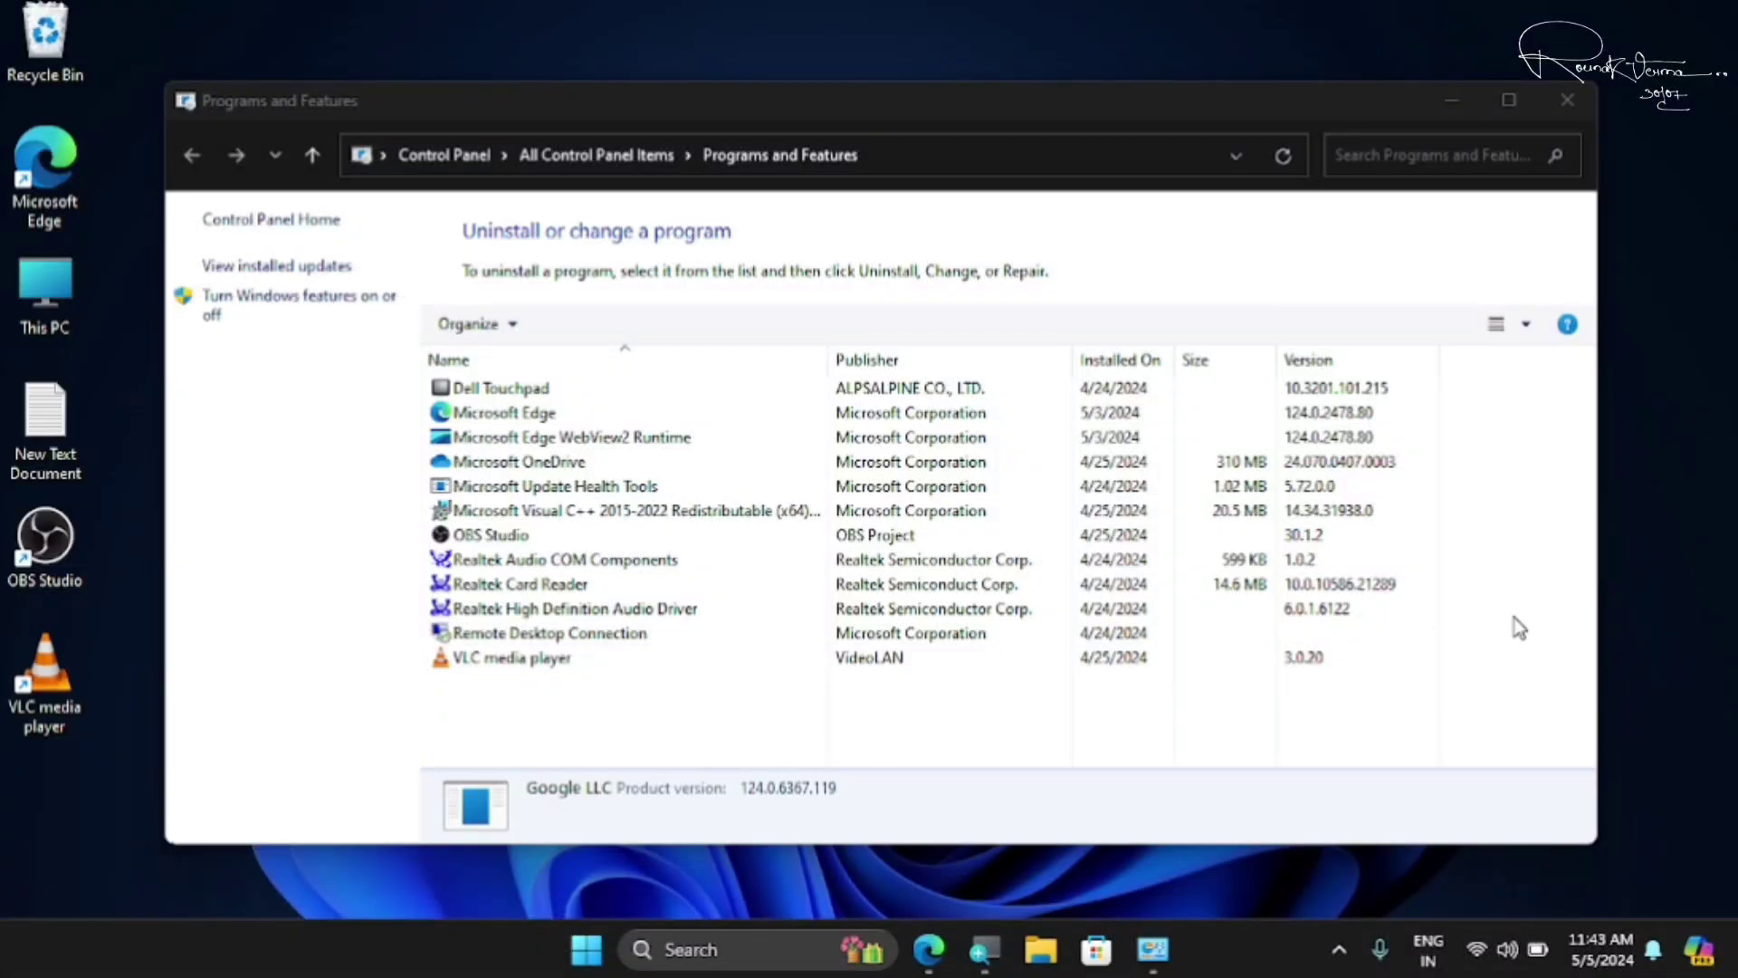
{"action": "left_click", "coordinate": [1573, 100]}
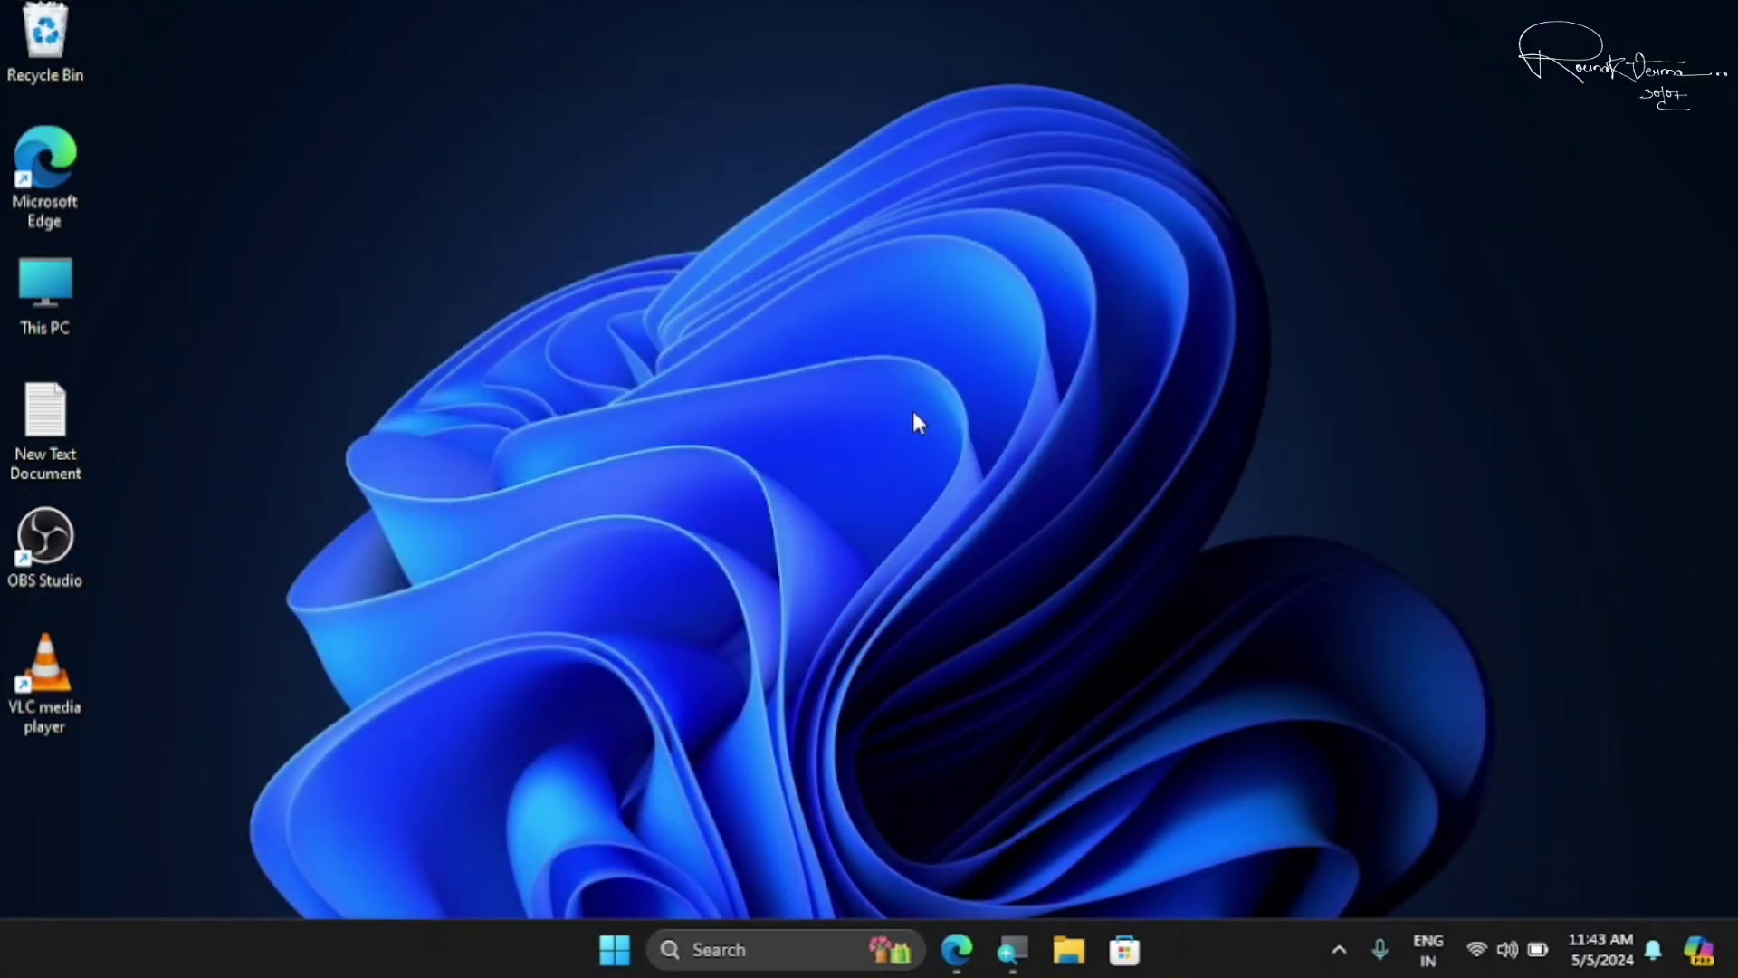
Open the user's temporary files folder by running %temp%.
{"action": "key", "text": "super+r"}
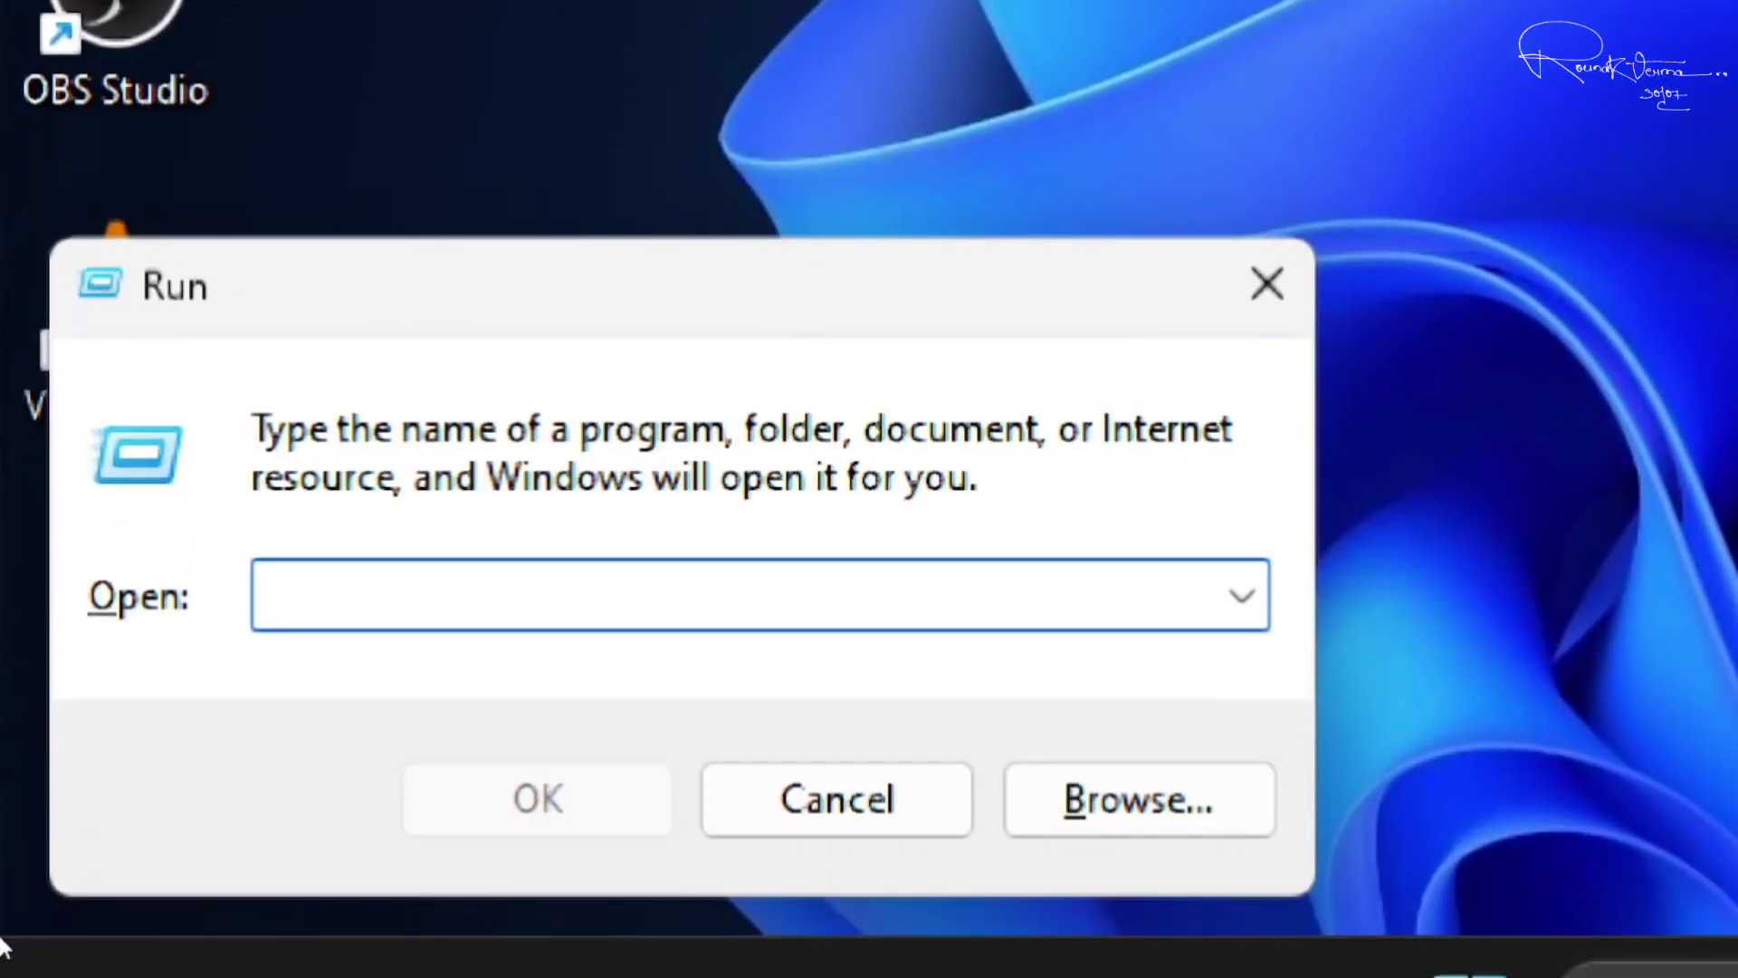
{"action": "type", "text": "^"}
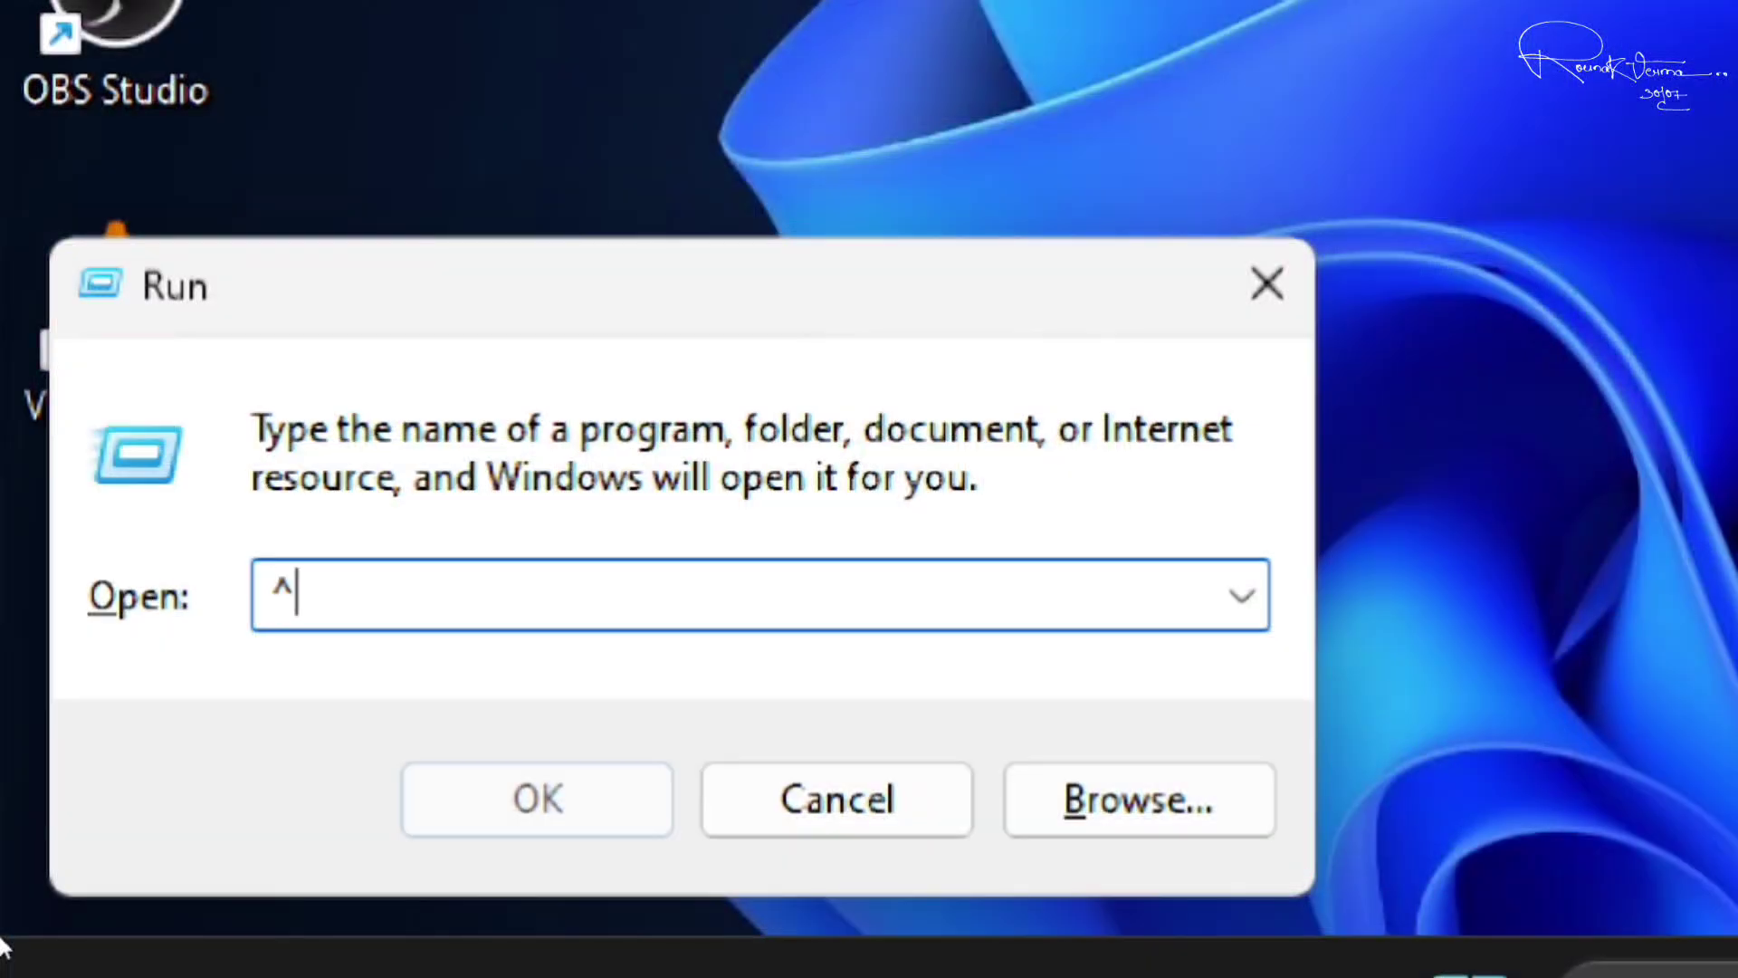
{"action": "key", "text": "BackSpace"}
{"action": "type", "text": "%temp"}
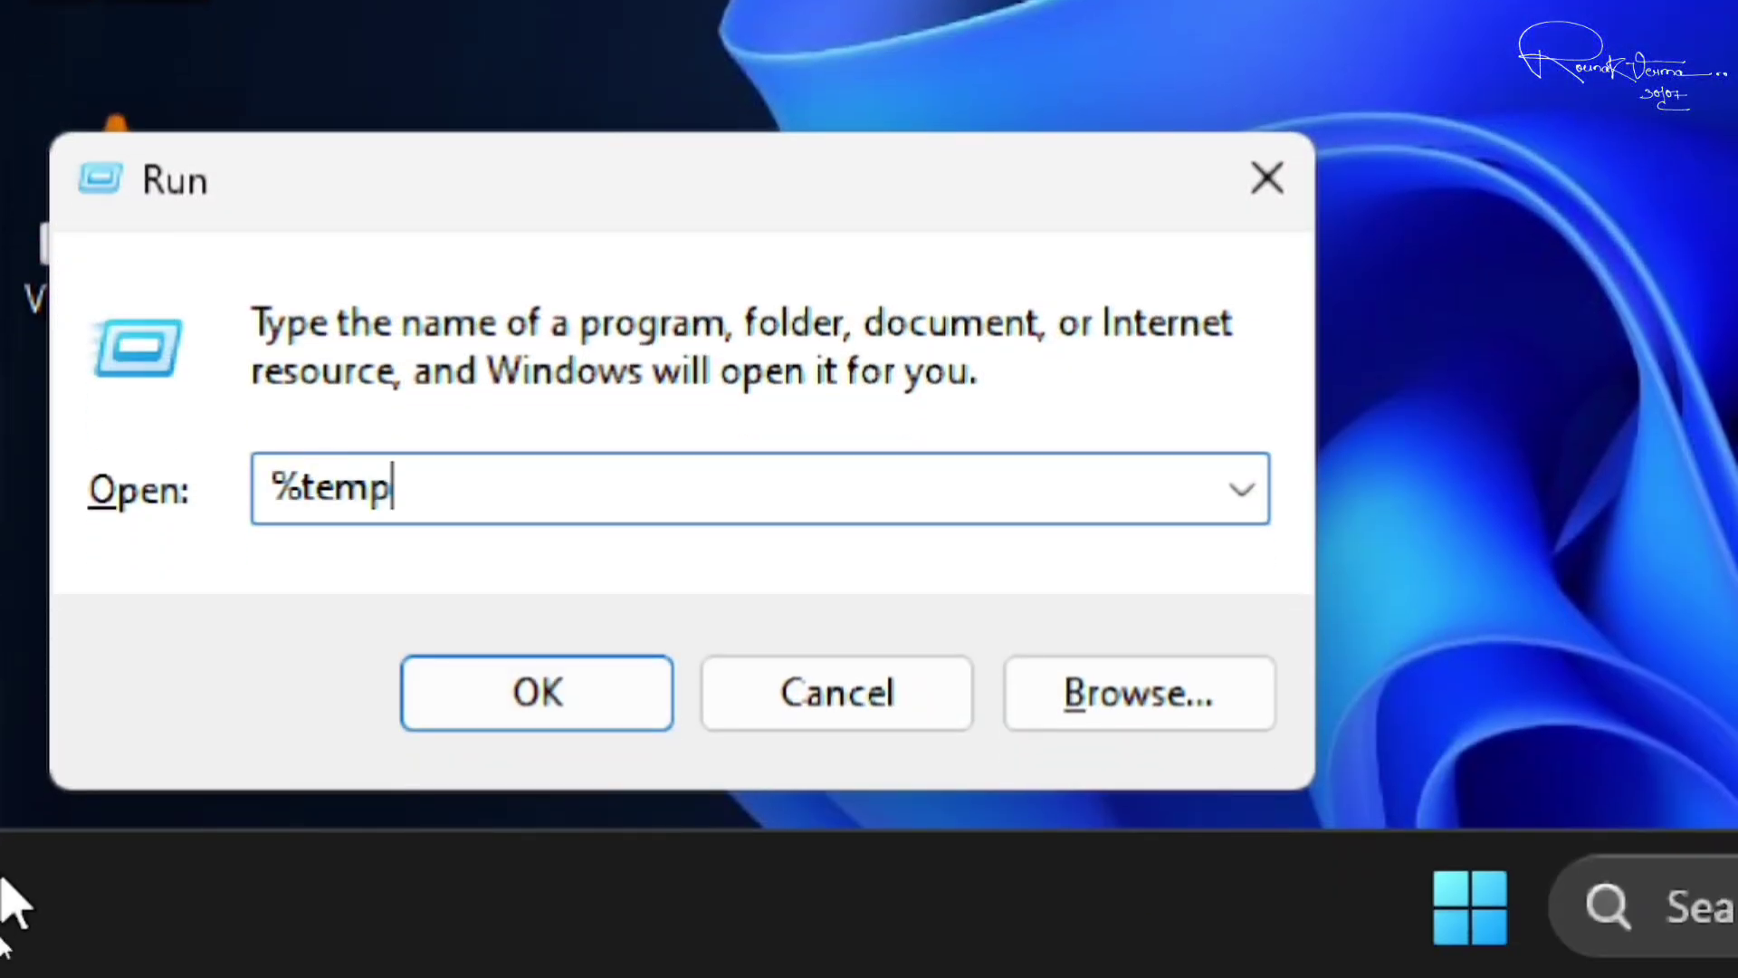
{"action": "type", "text": "%"}
{"action": "key", "text": "Return"}
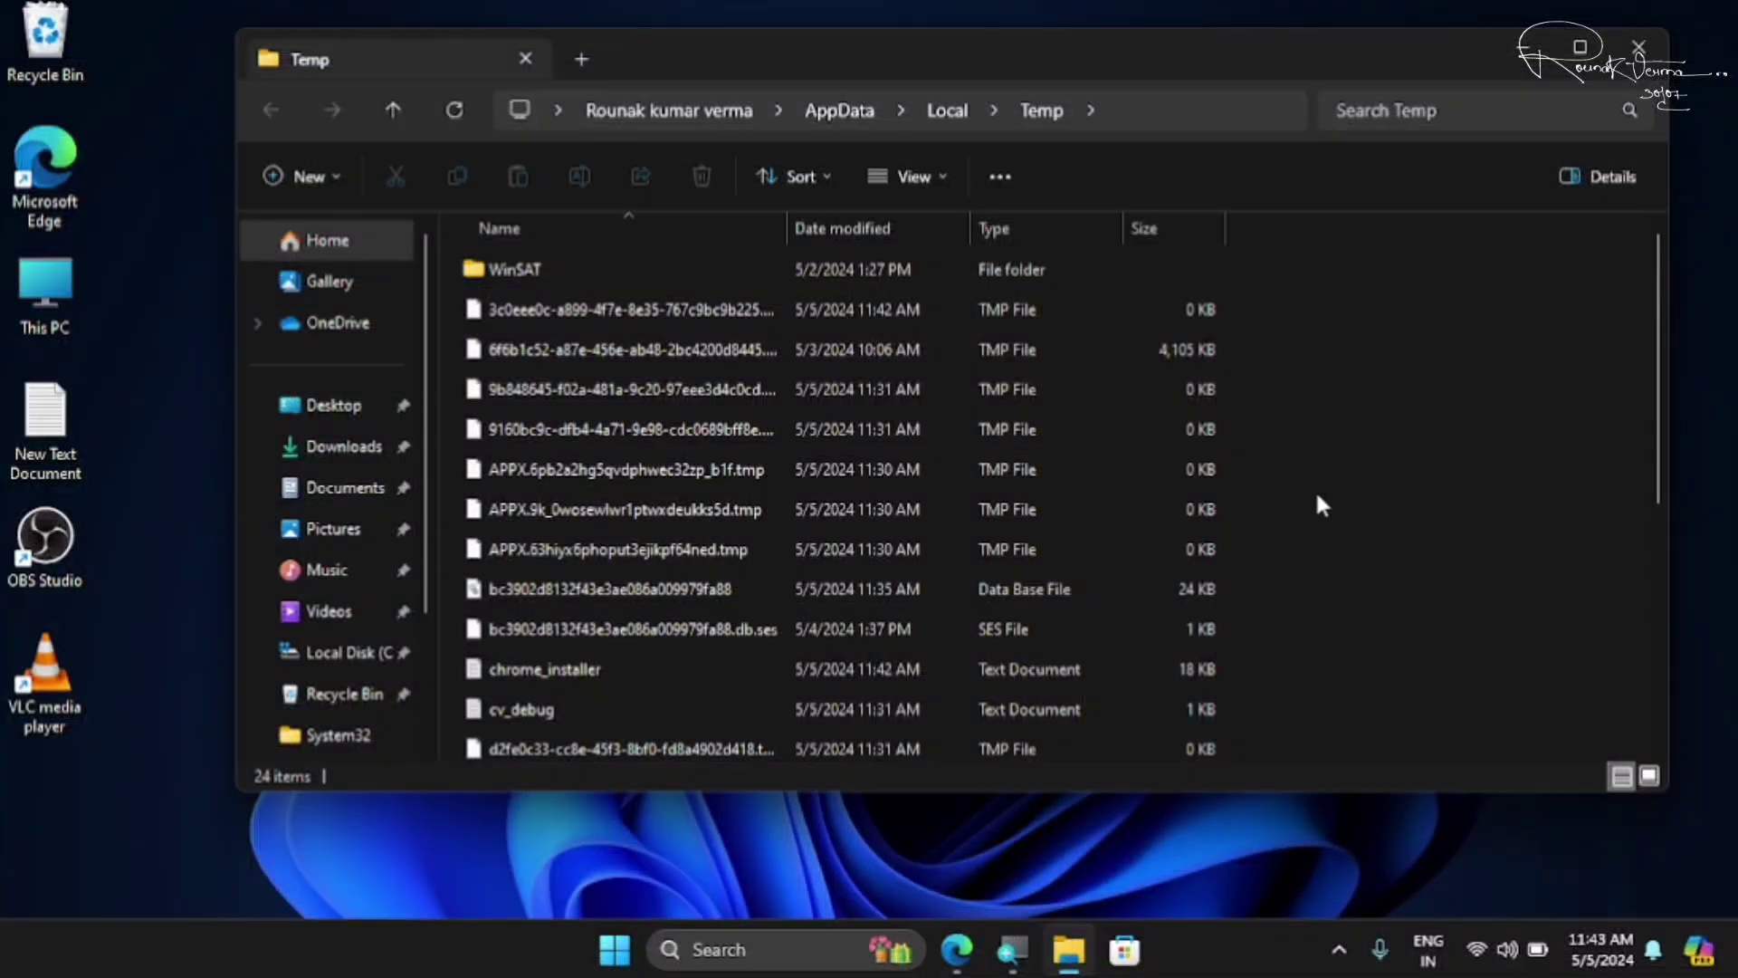
Permanently delete everything in the user's Temp folder, granting administrator permission and skipping all files in use, and close the folder.
{"action": "scroll", "coordinate": [1317, 496], "scroll_direction": "down", "scroll_amount": 4}
{"action": "scroll", "coordinate": [1317, 496], "scroll_direction": "up", "scroll_amount": 4}
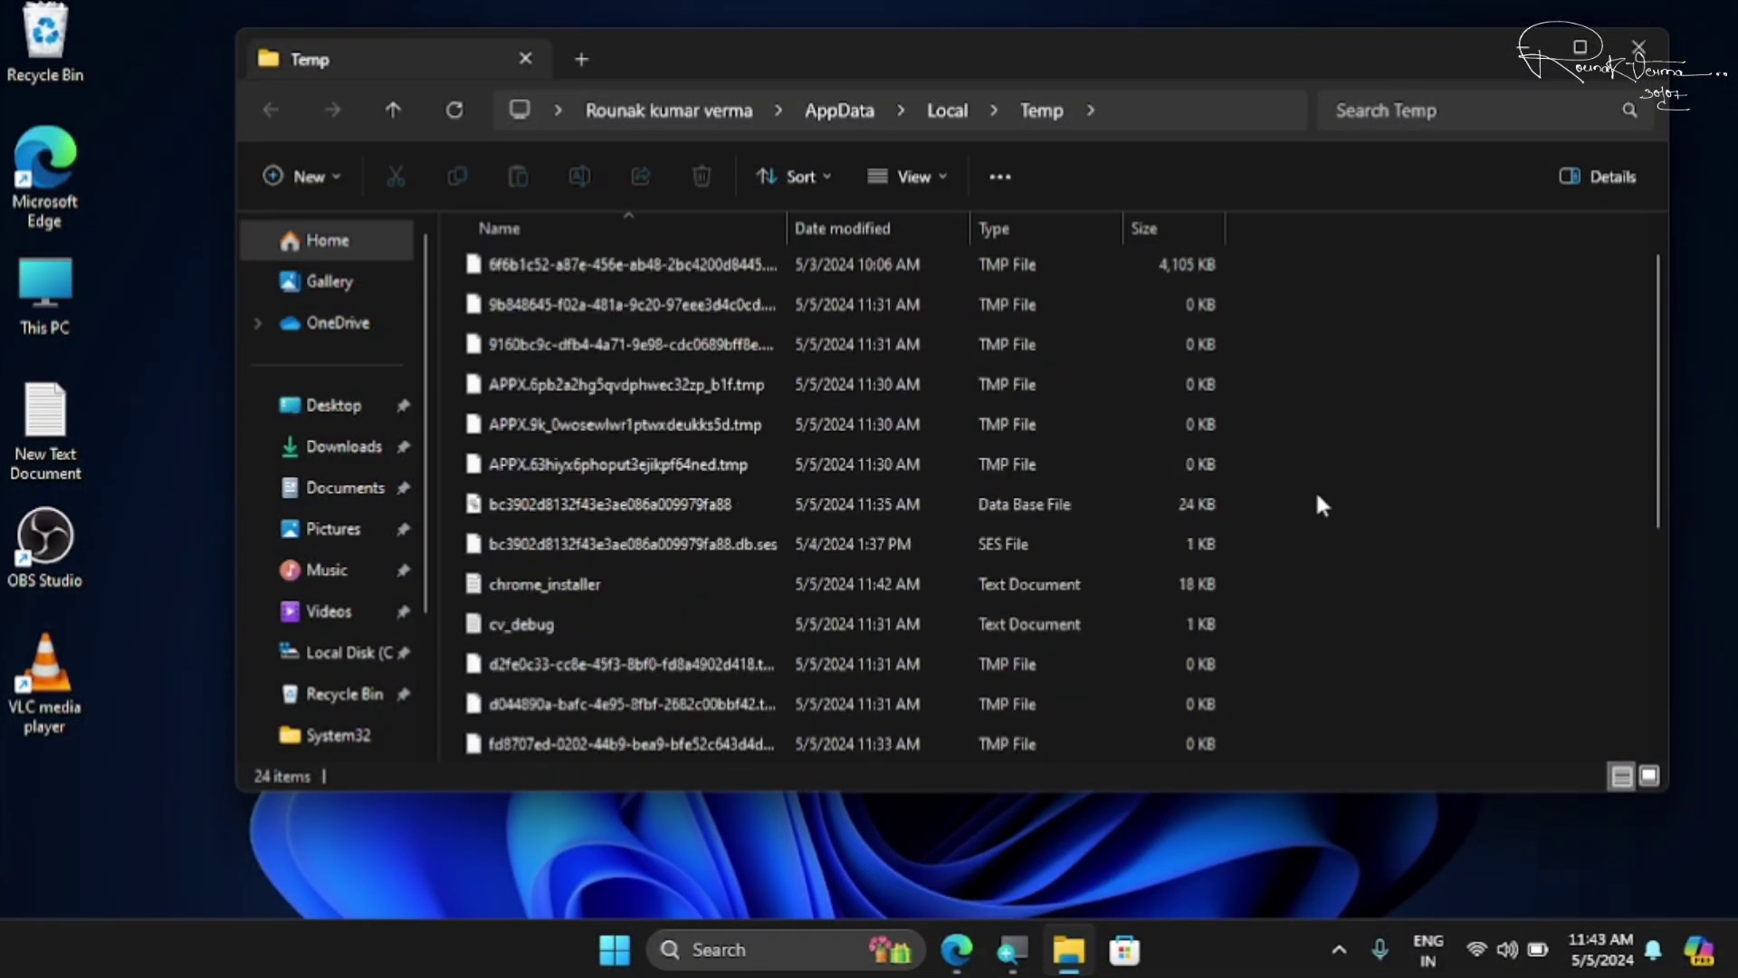
{"action": "key", "text": "ctrl+a"}
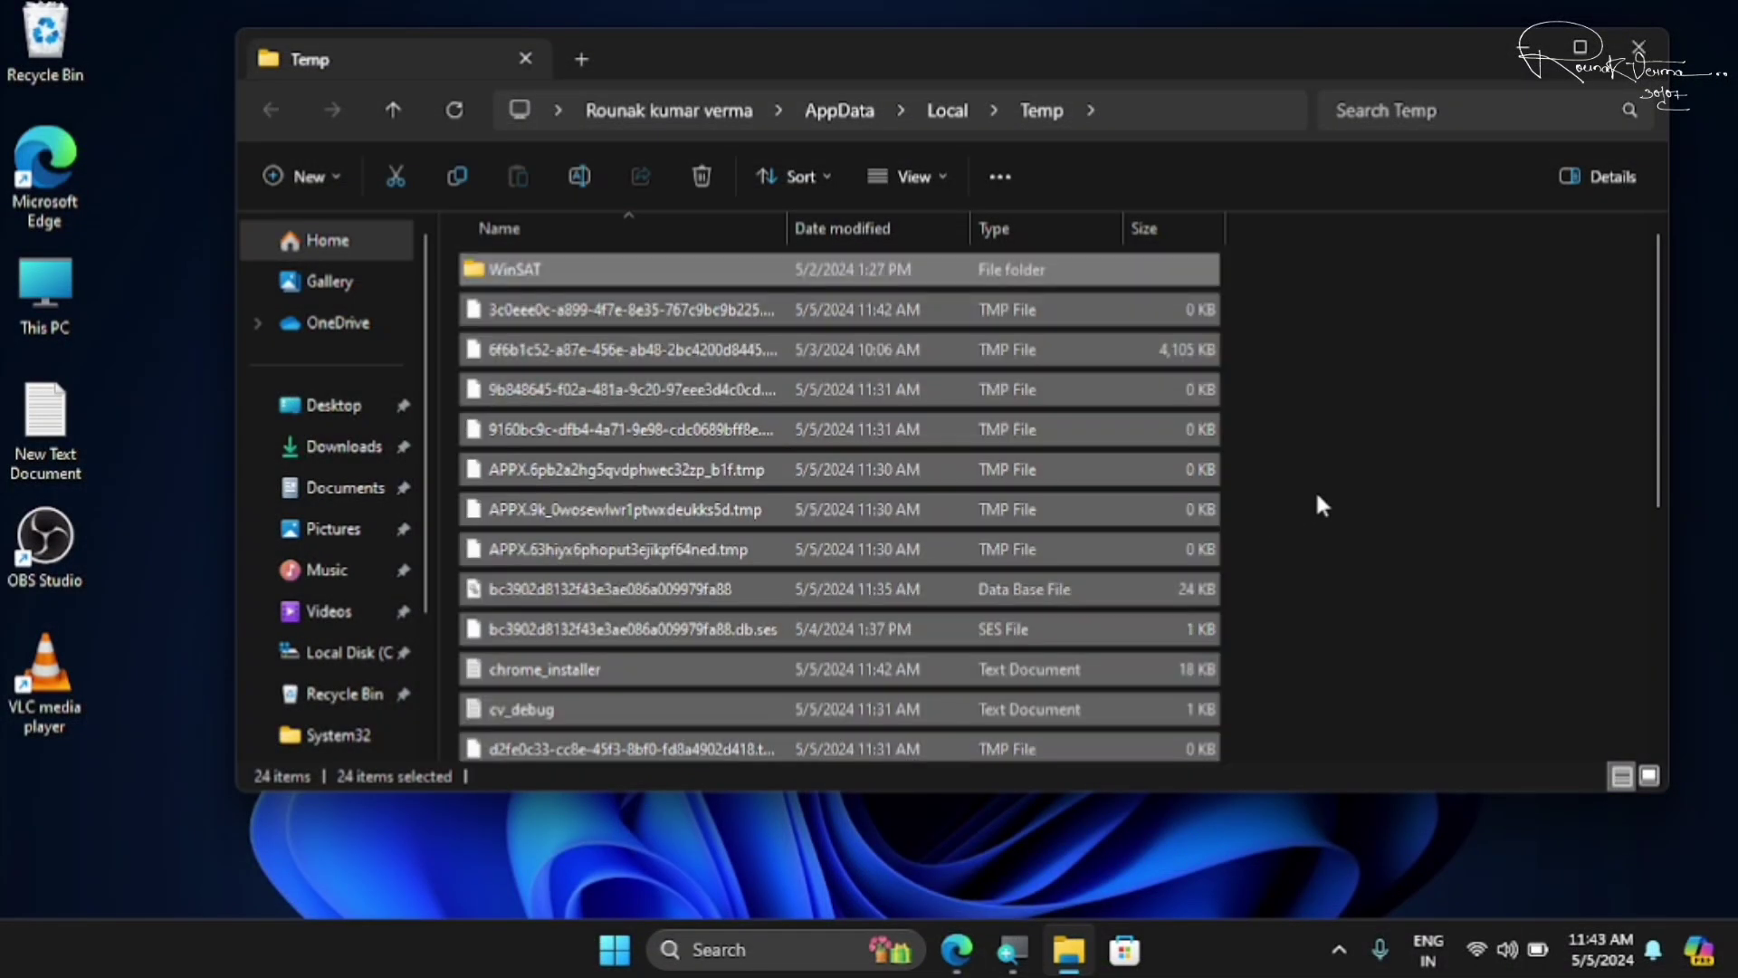
{"action": "key", "text": "shift+Delete"}
{"action": "key", "text": "Return"}
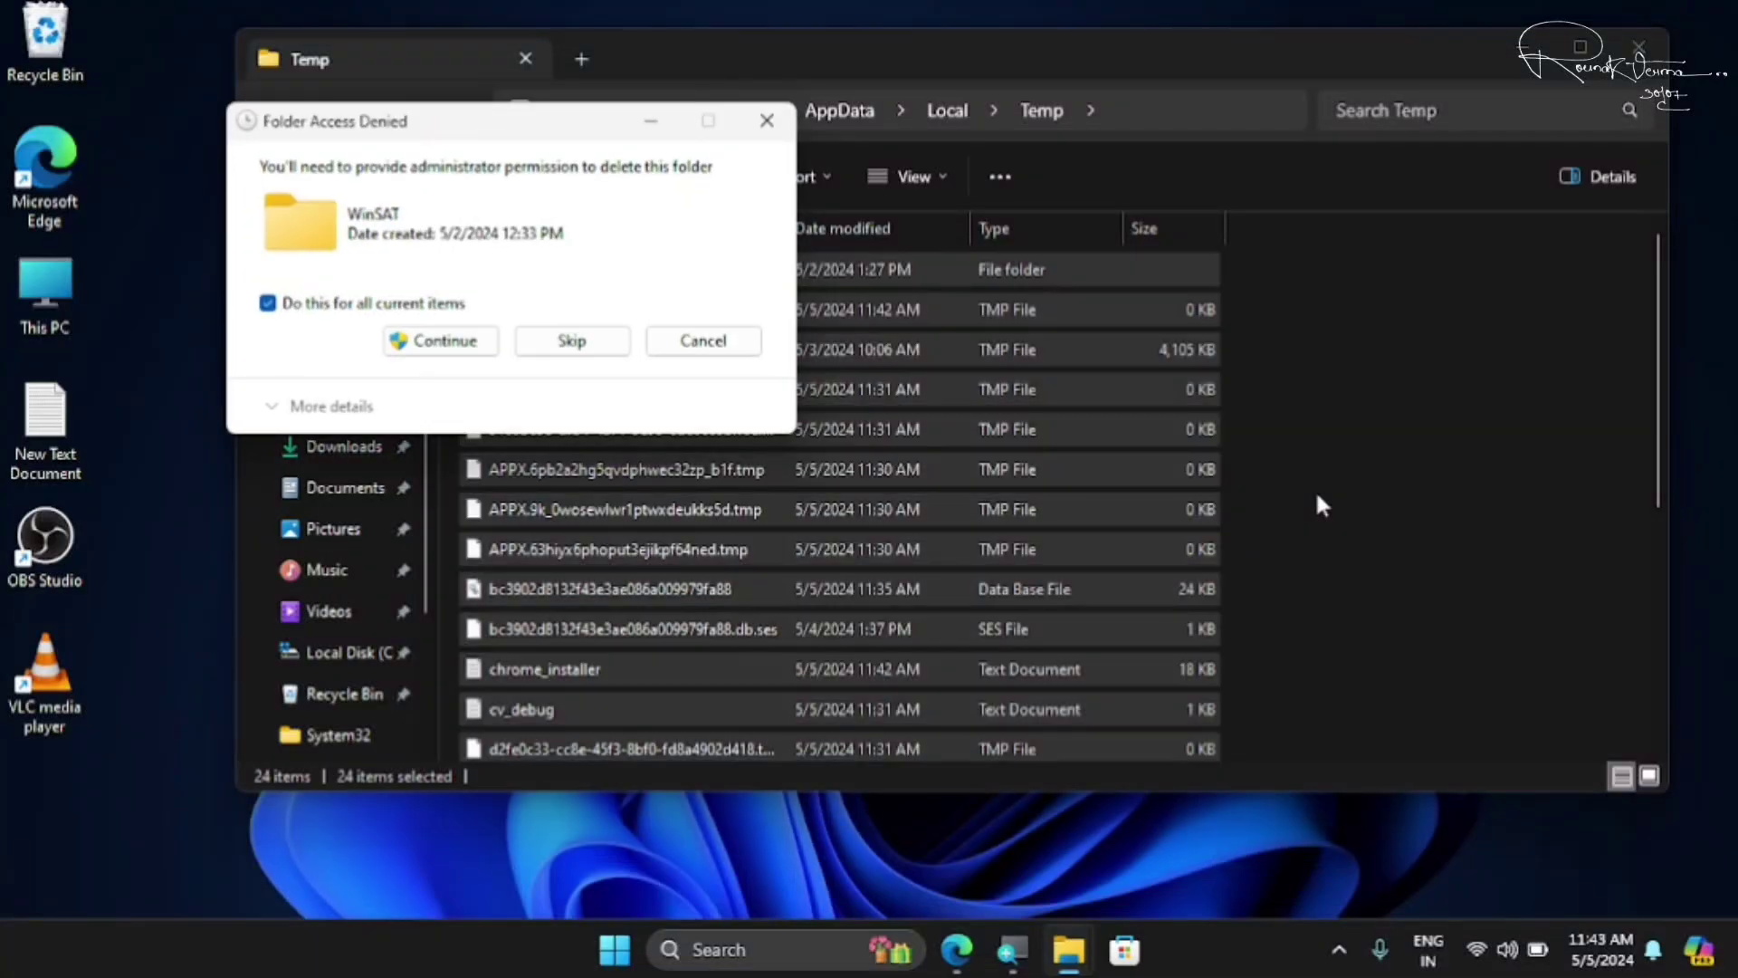
{"action": "left_click", "coordinate": [494, 342]}
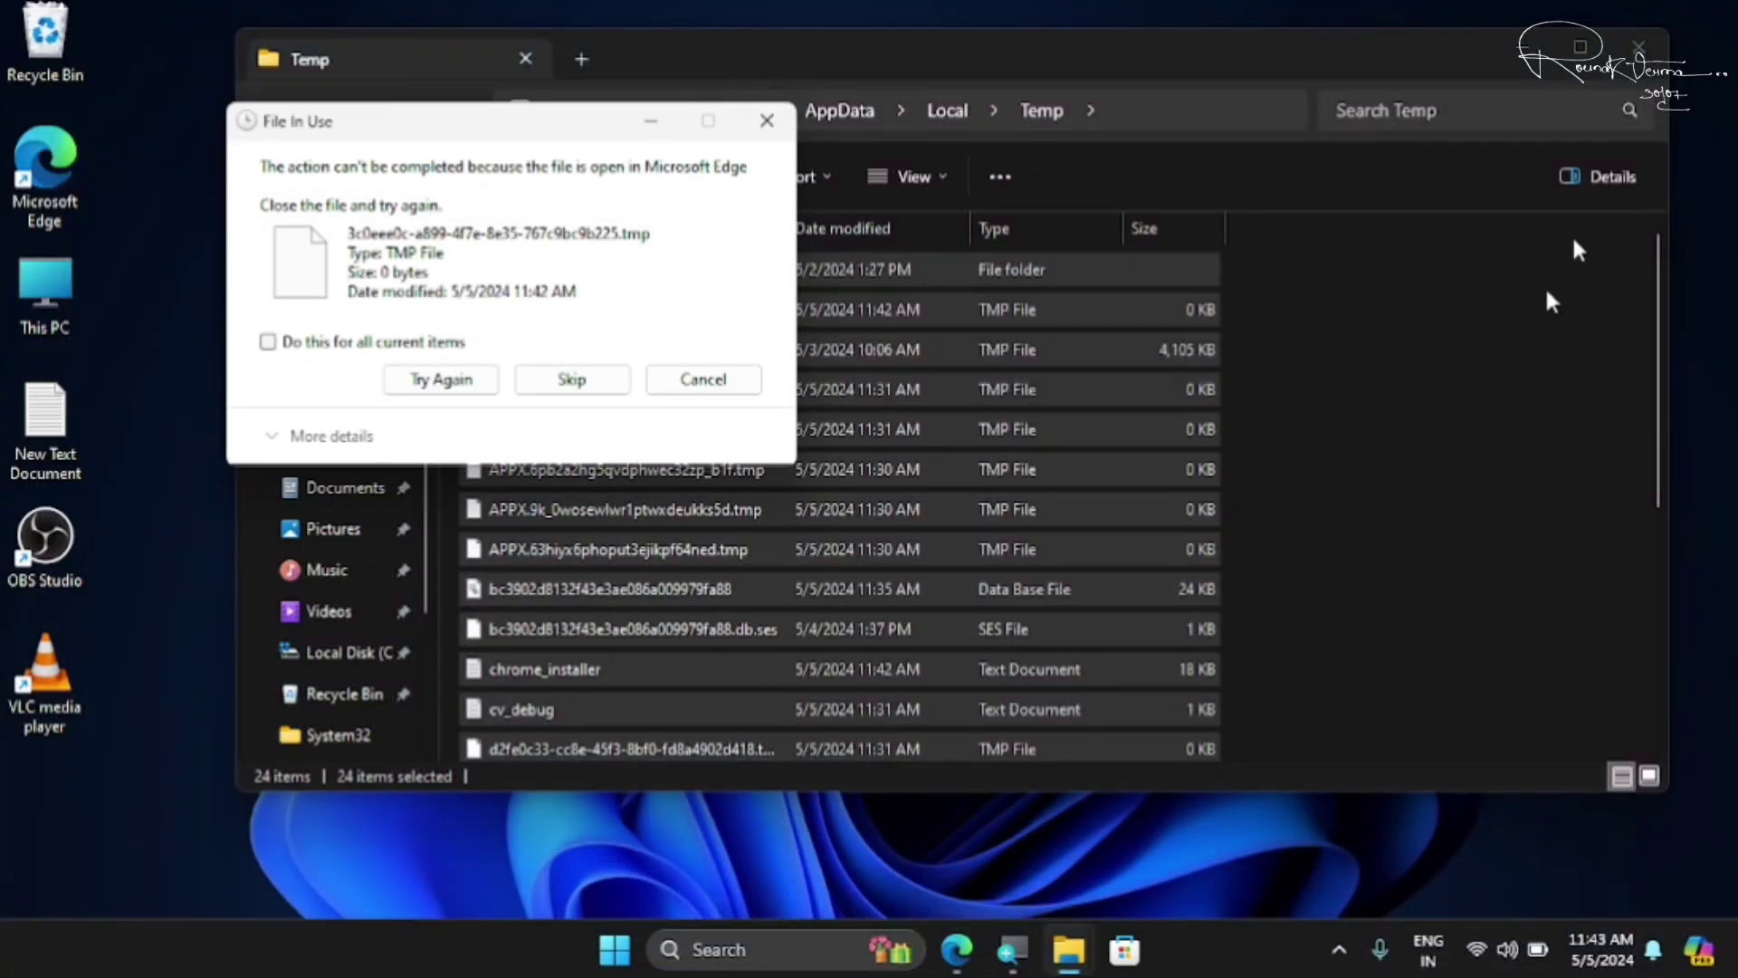
{"action": "left_click", "coordinate": [426, 343]}
{"action": "left_click", "coordinate": [547, 376]}
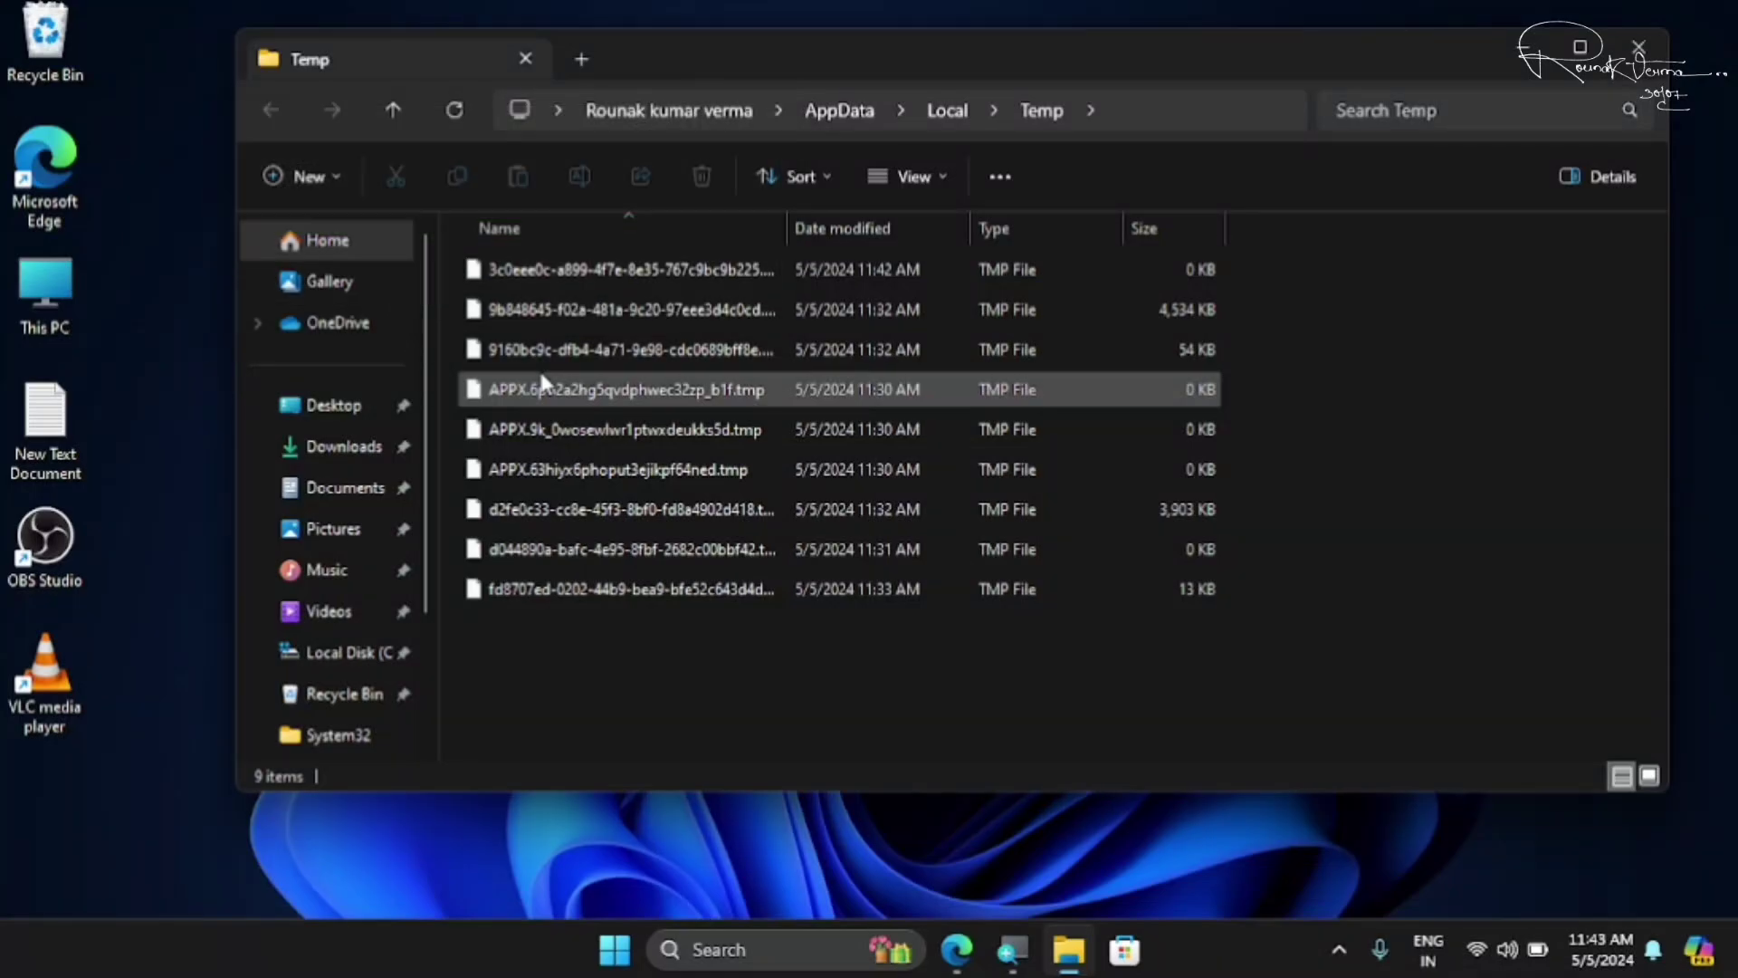
{"action": "left_click", "coordinate": [1621, 57]}
Open the Windows Temp folder by running temp.
{"action": "key", "text": "super+r"}
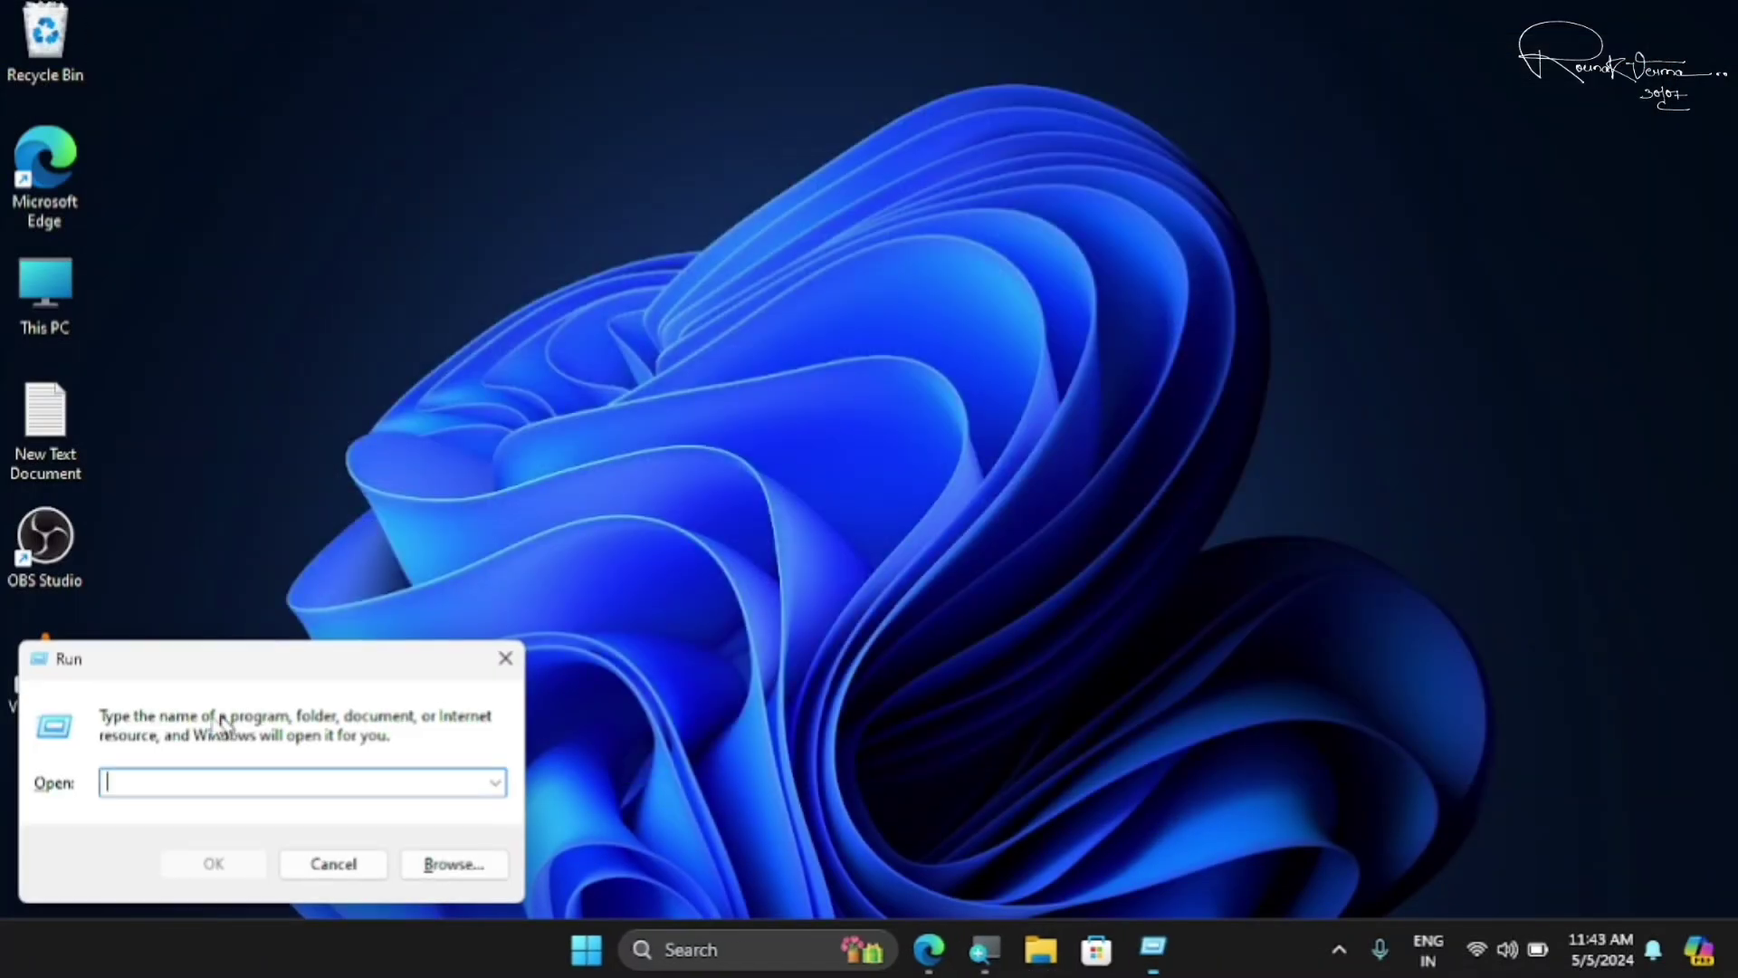
{"action": "type", "text": "temp"}
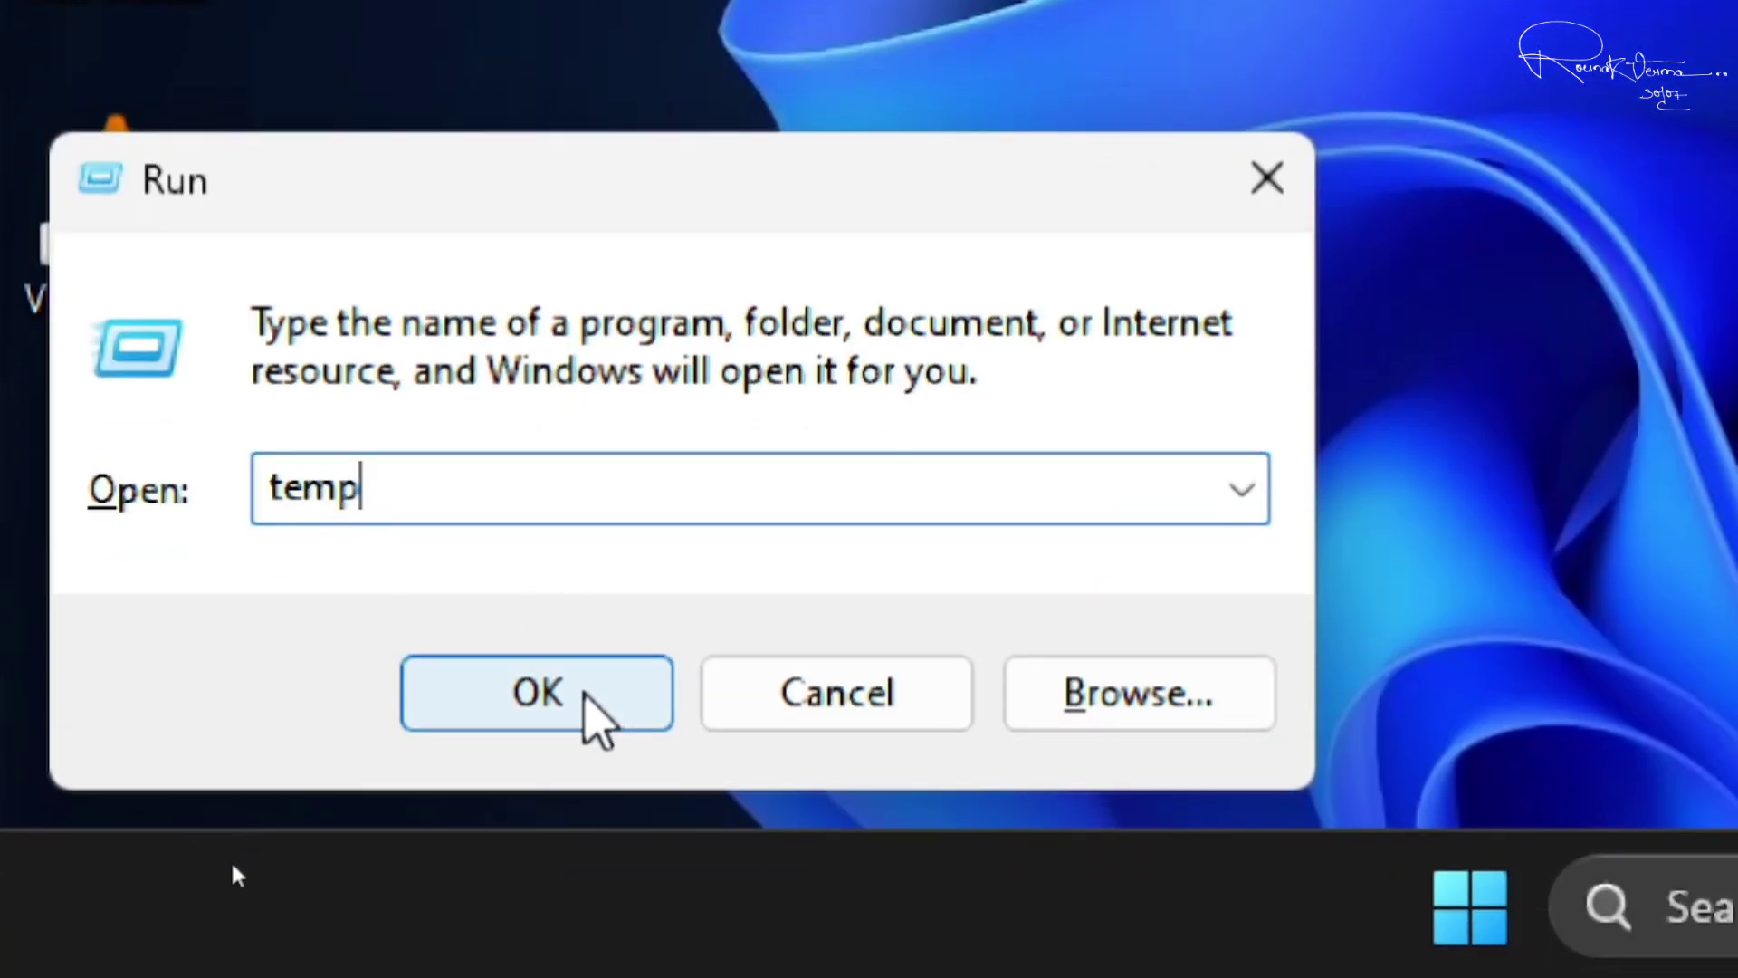
{"action": "left_click", "coordinate": [598, 710]}
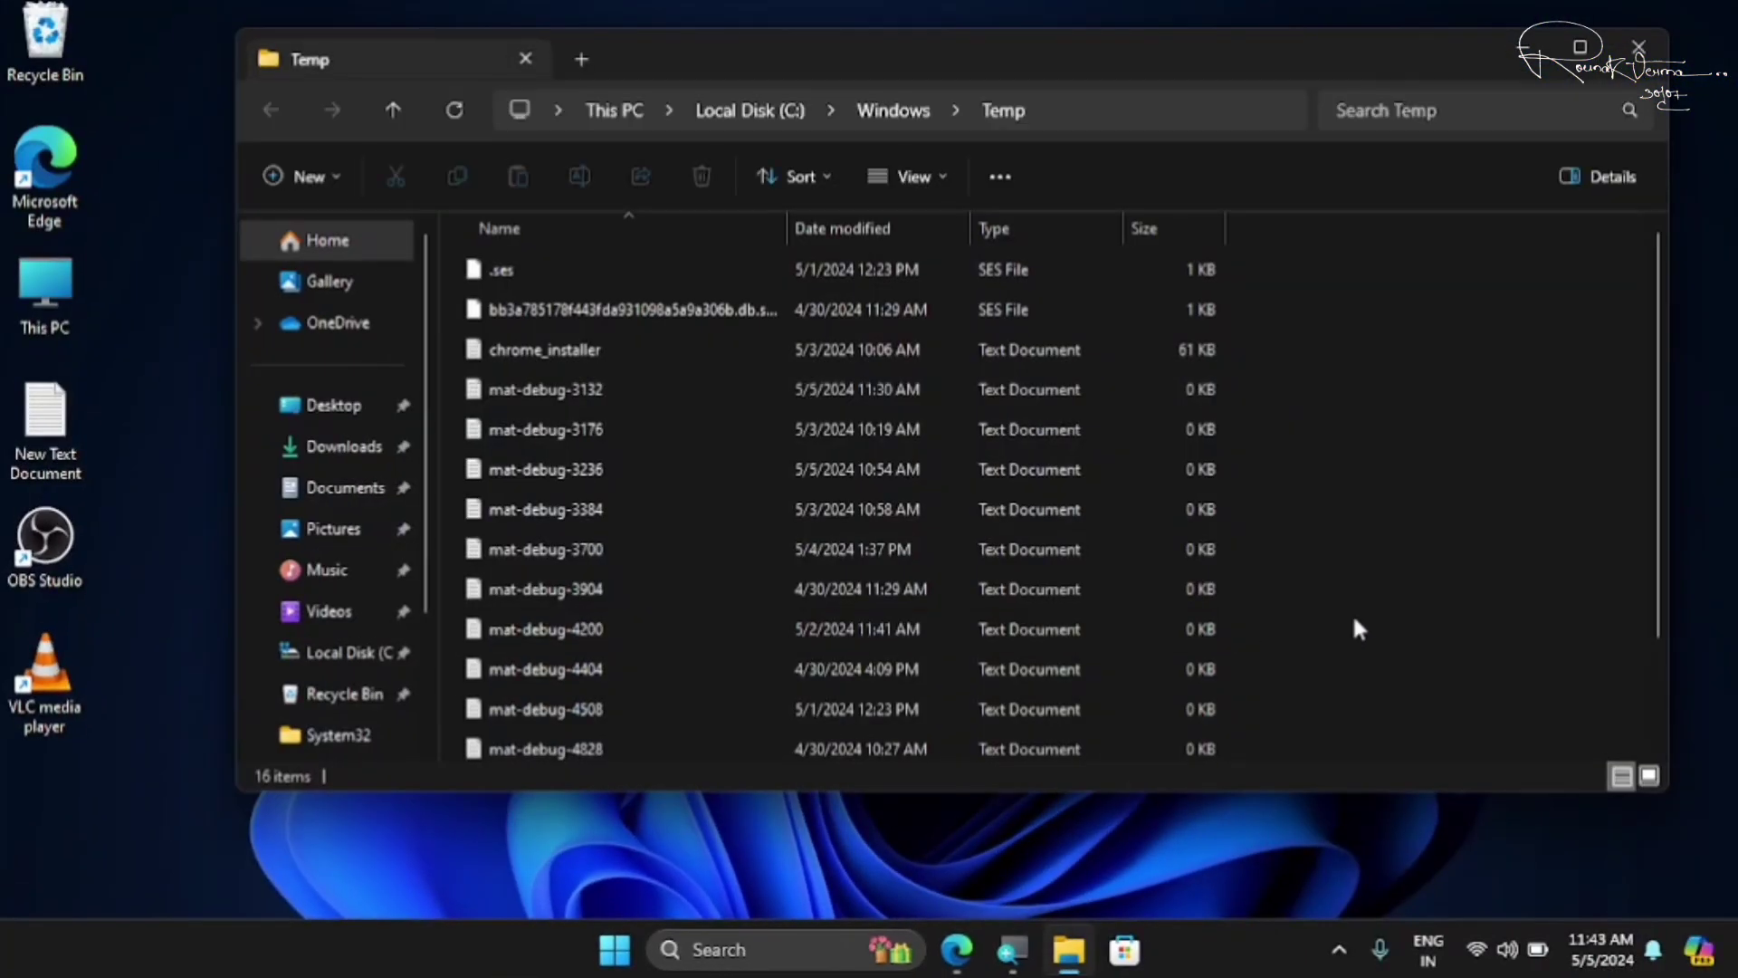
Permanently delete everything in the Windows Temp folder, retrying once and skipping all files still in use, and close the folder.
{"action": "key", "text": "ctrl+a"}
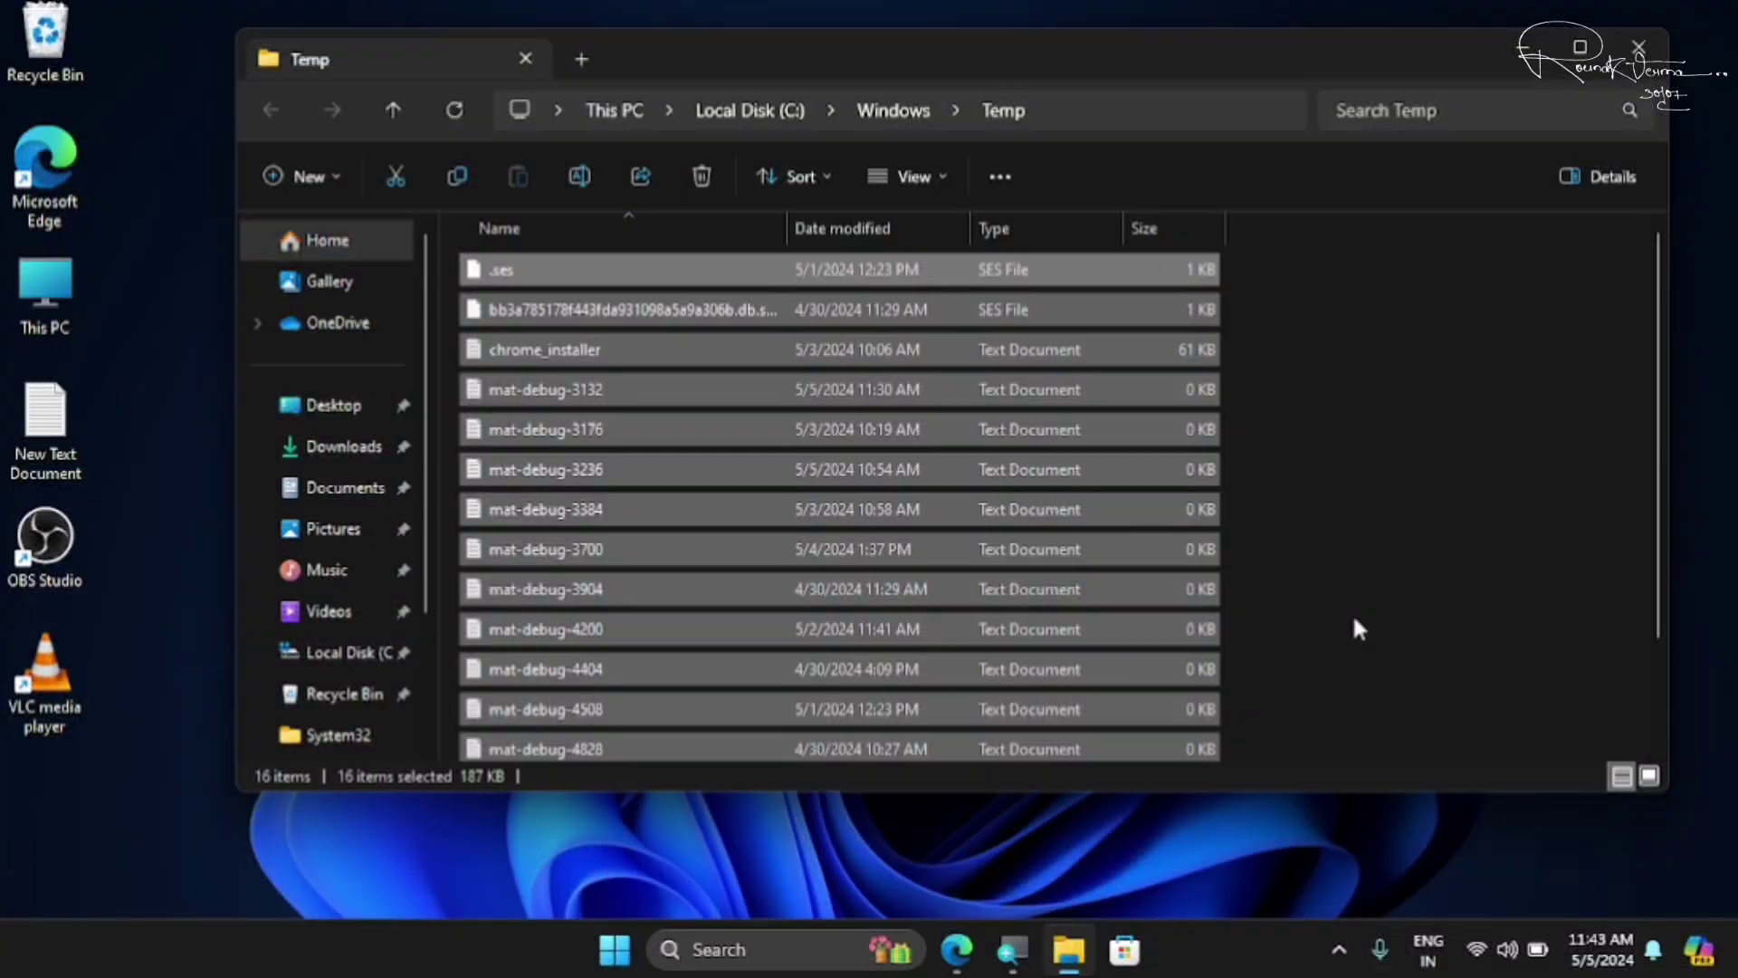
{"action": "key", "text": "shift+Delete"}
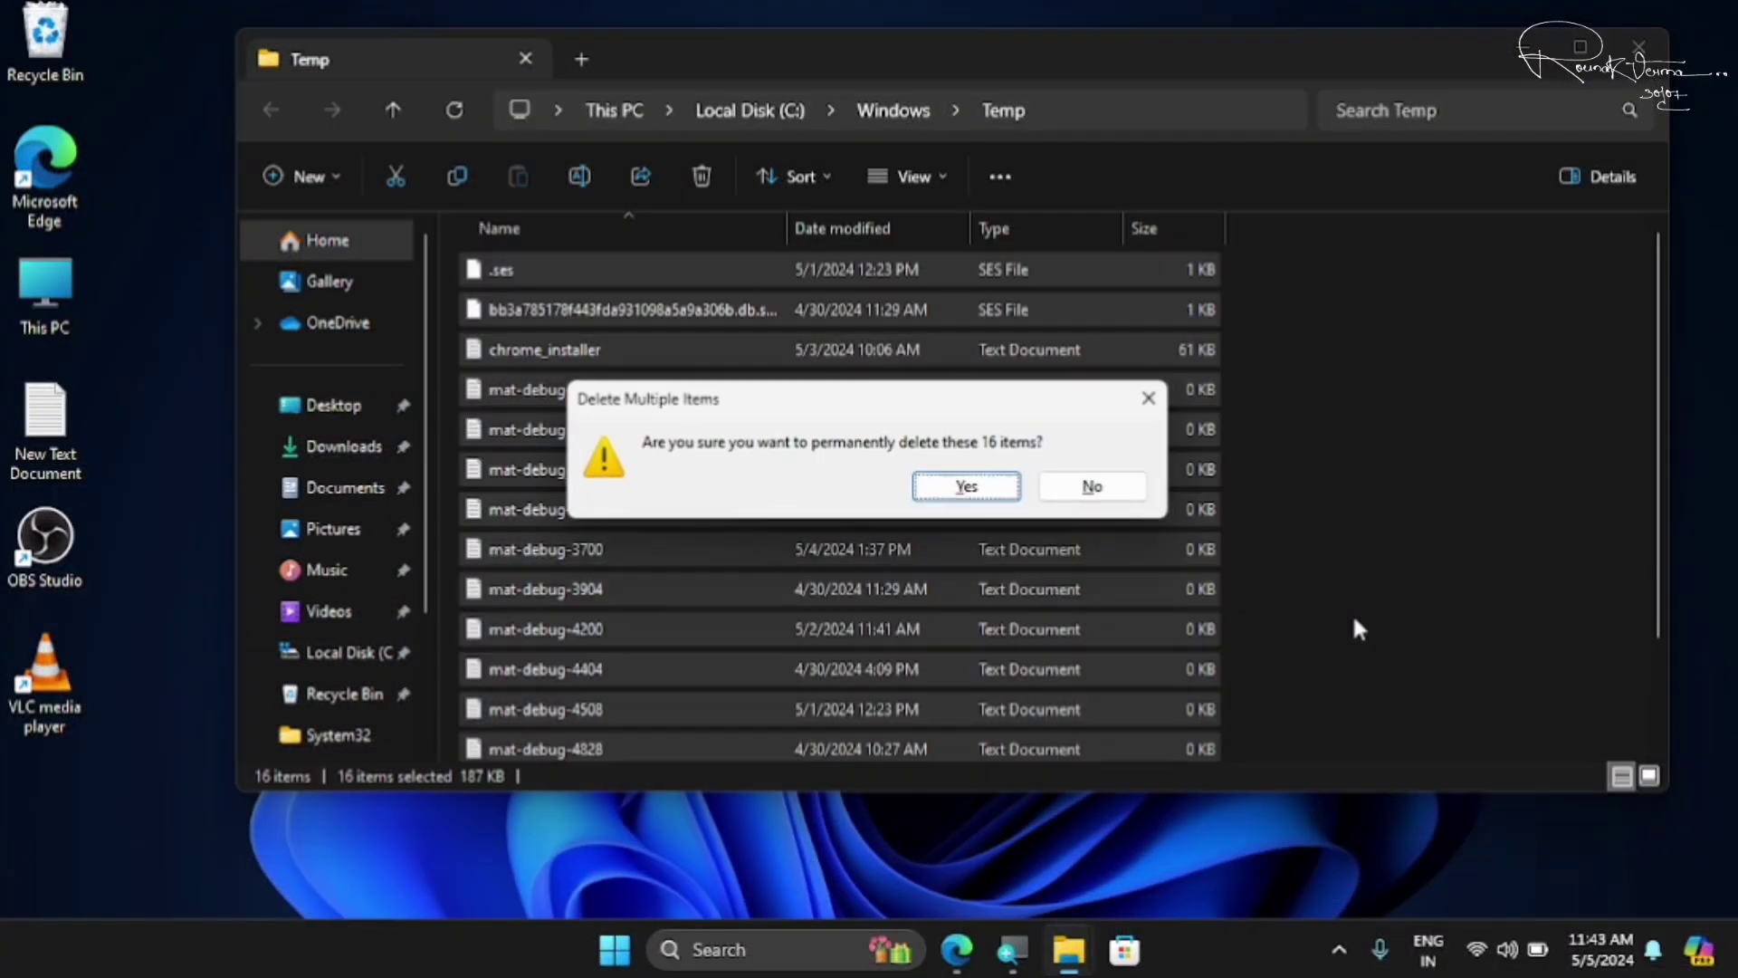
{"action": "left_click", "coordinate": [976, 500]}
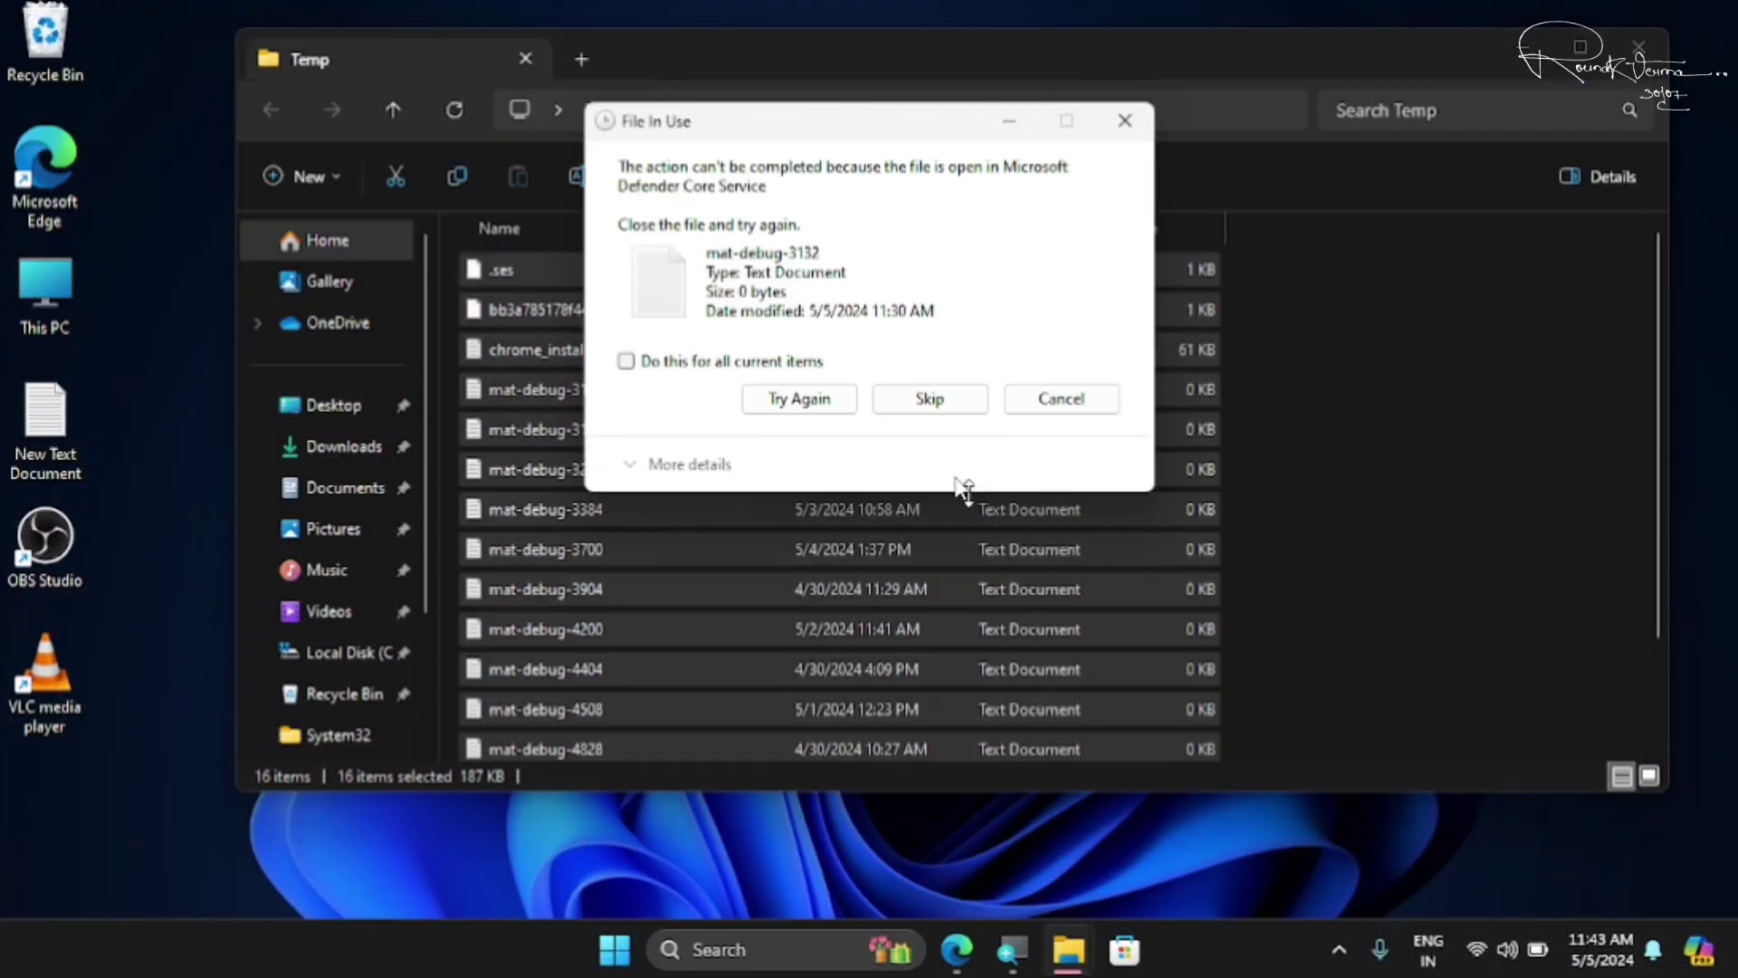
{"action": "left_click", "coordinate": [782, 405]}
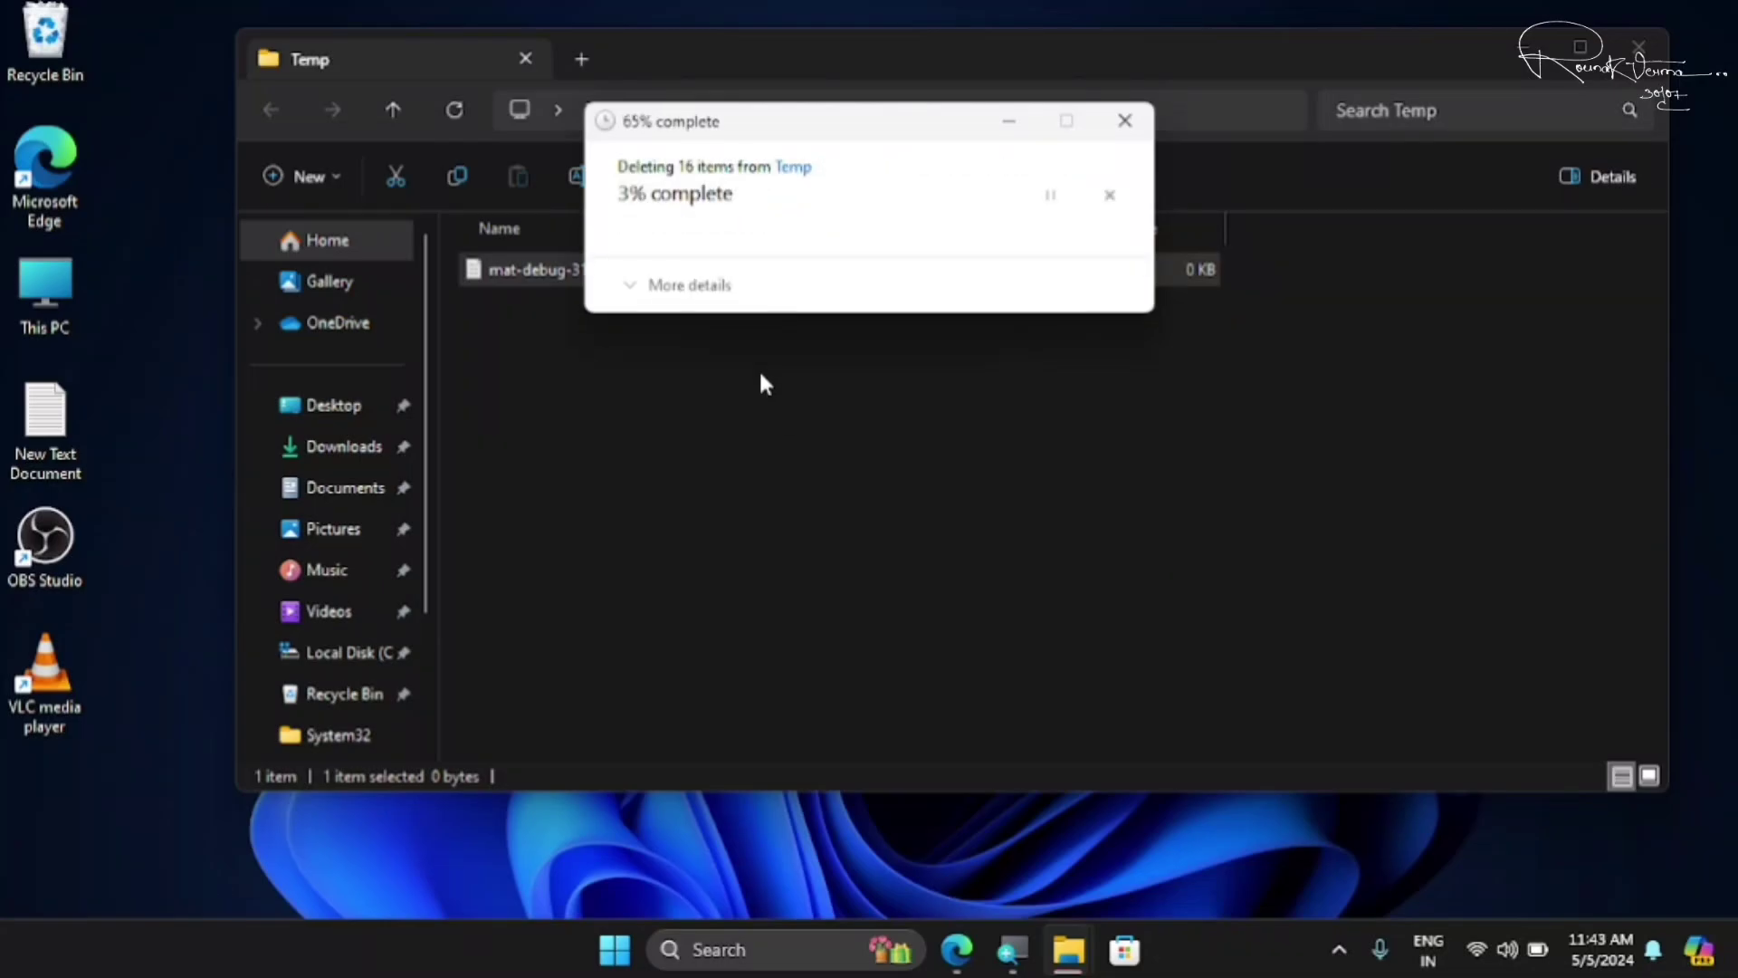
{"action": "left_click", "coordinate": [744, 361]}
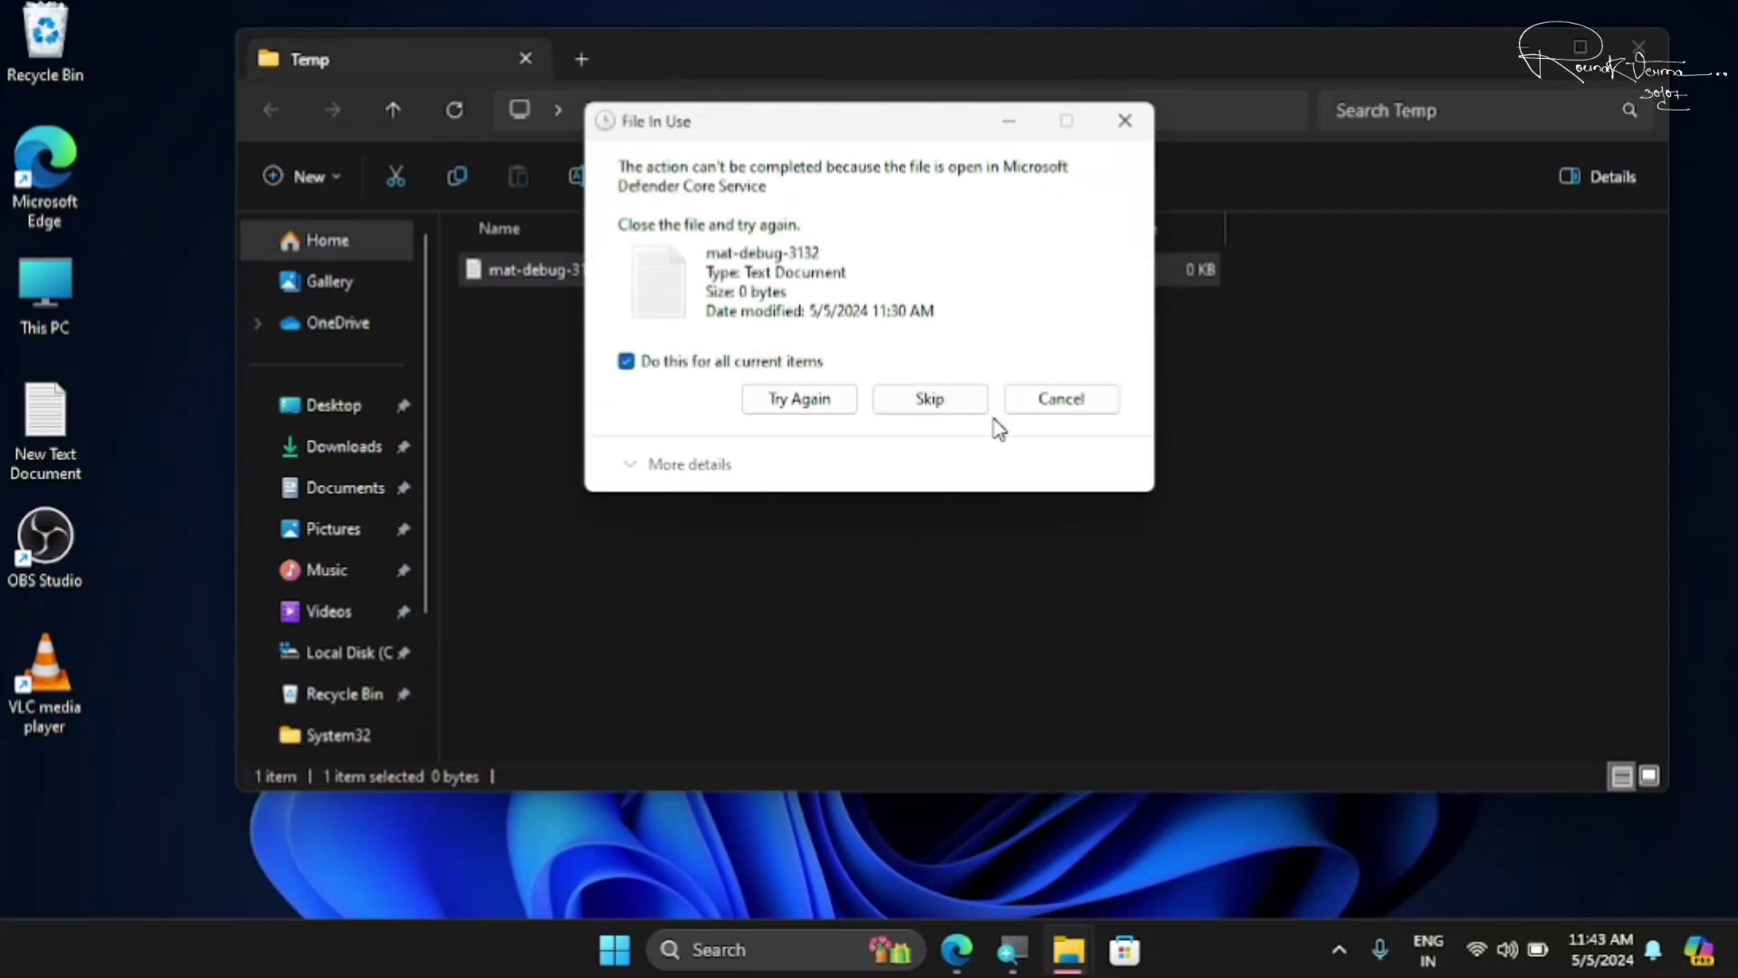
{"action": "left_click", "coordinate": [939, 400]}
{"action": "left_click", "coordinate": [1163, 412]}
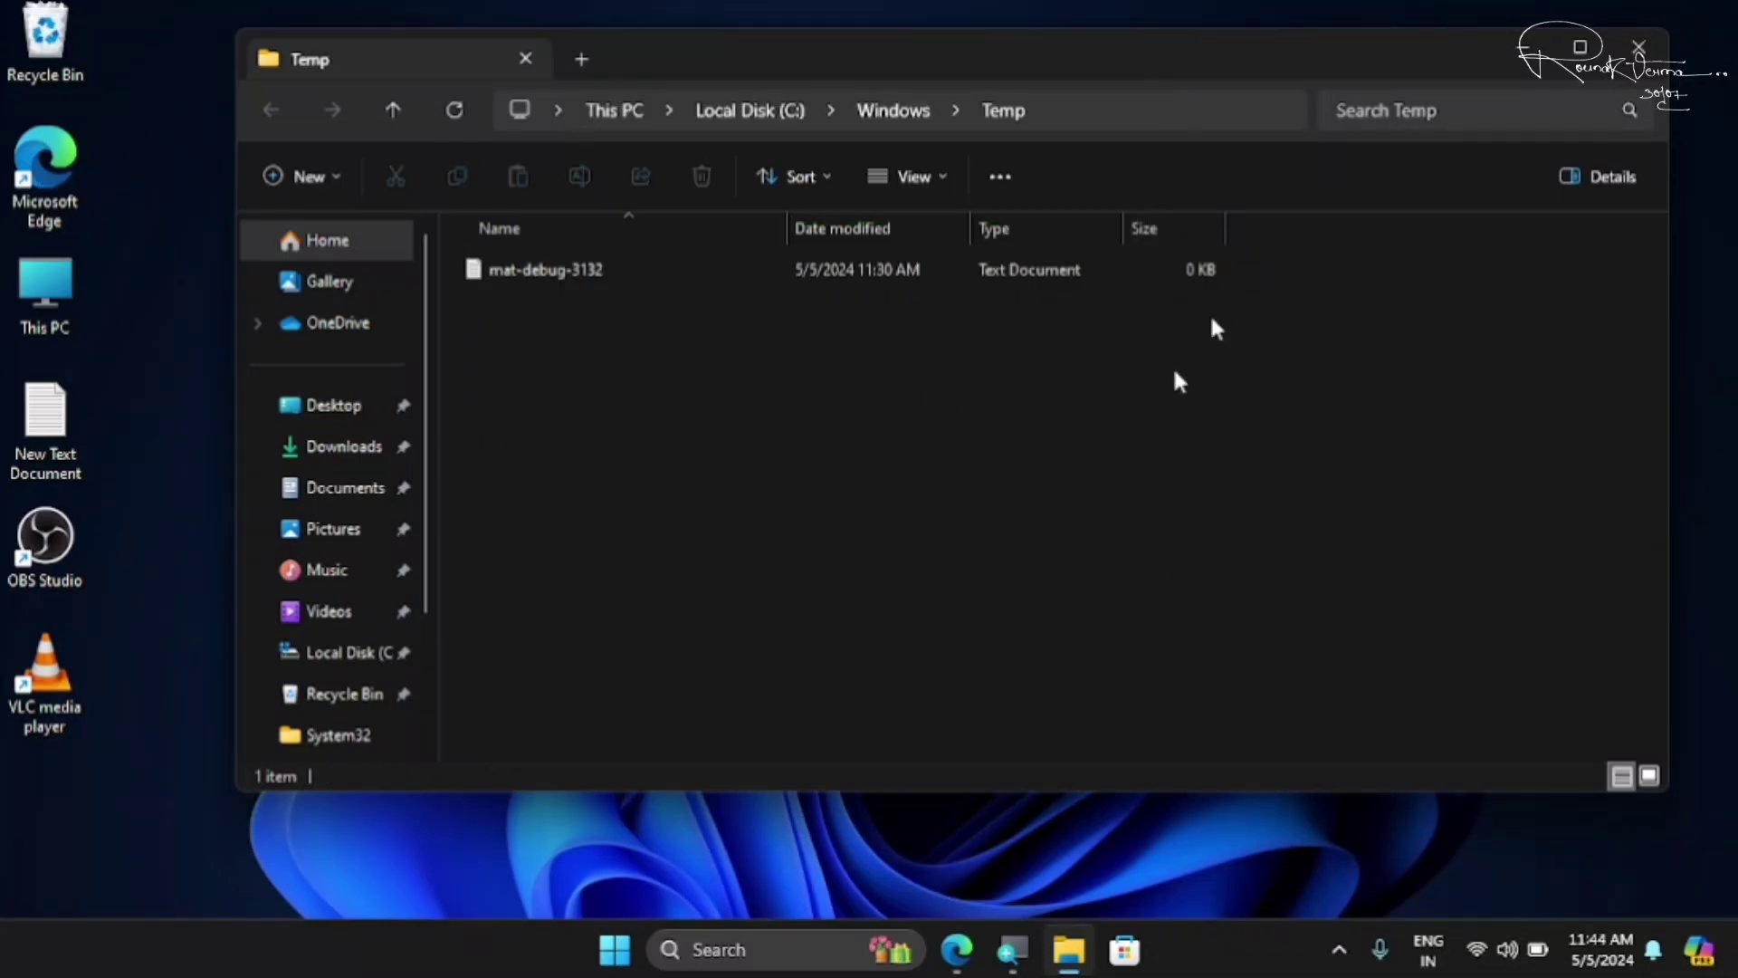
{"action": "left_click", "coordinate": [1637, 47]}
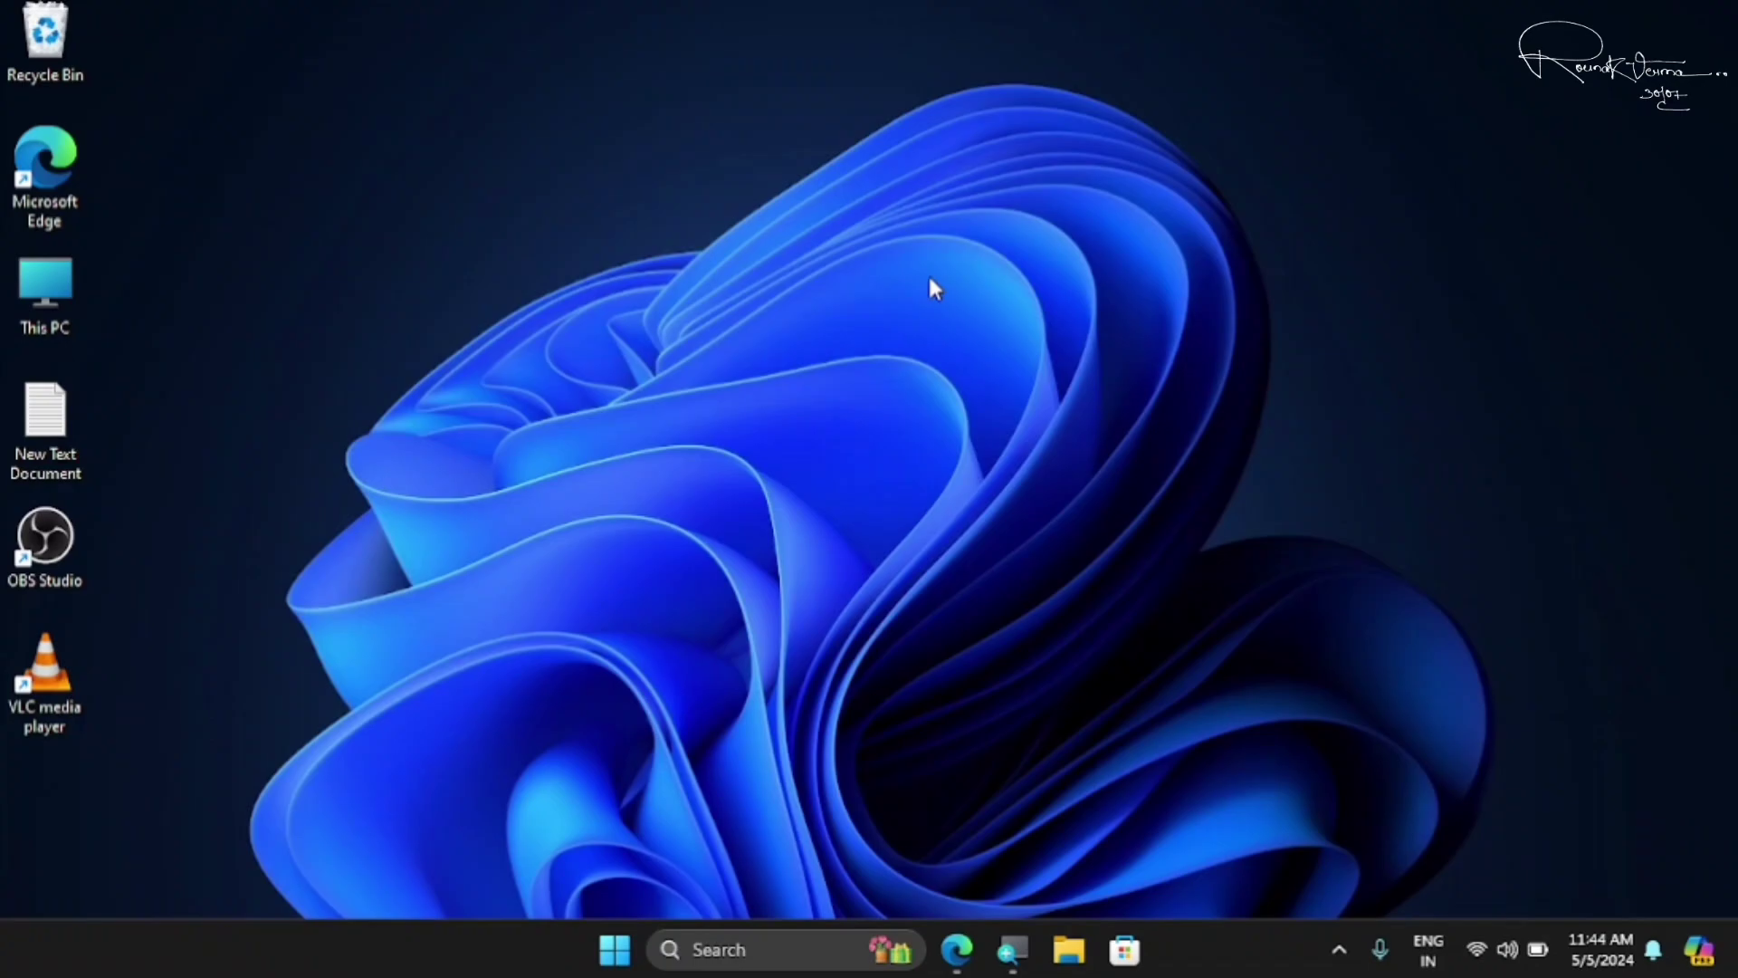
Open the Windows prefetch folder by running prefetch, grant access to it, delete its contents and close the folder.
{"action": "key", "text": "super+r"}
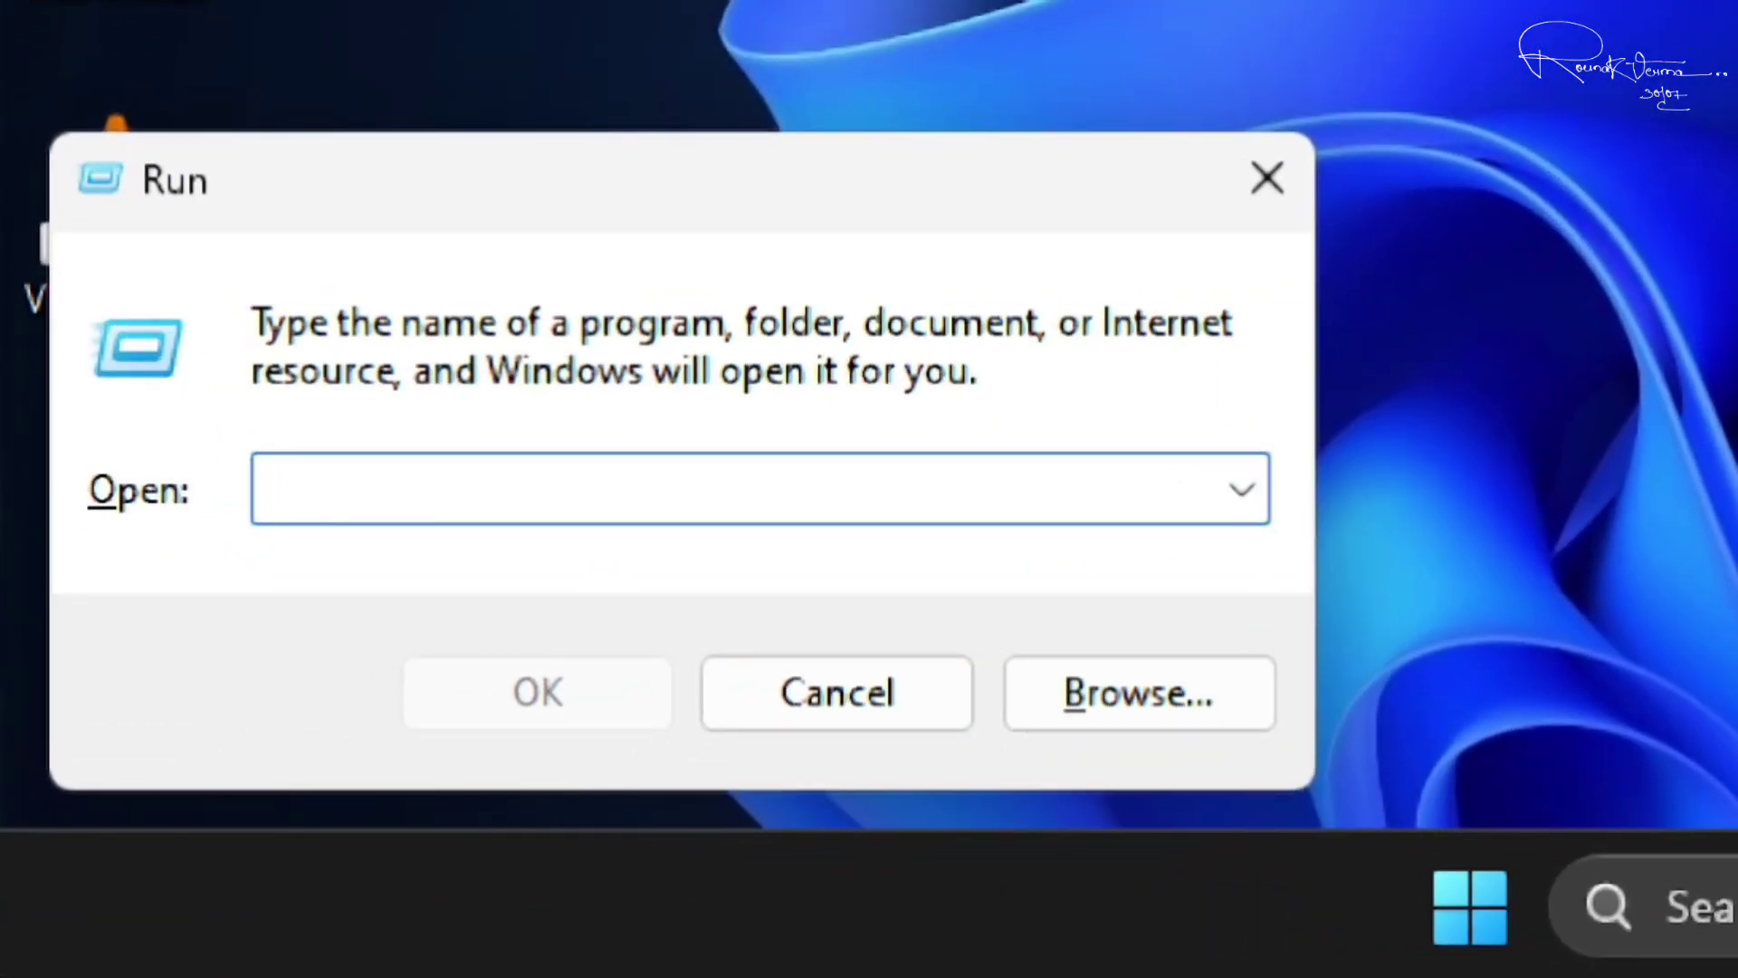
{"action": "type", "text": "prefetch"}
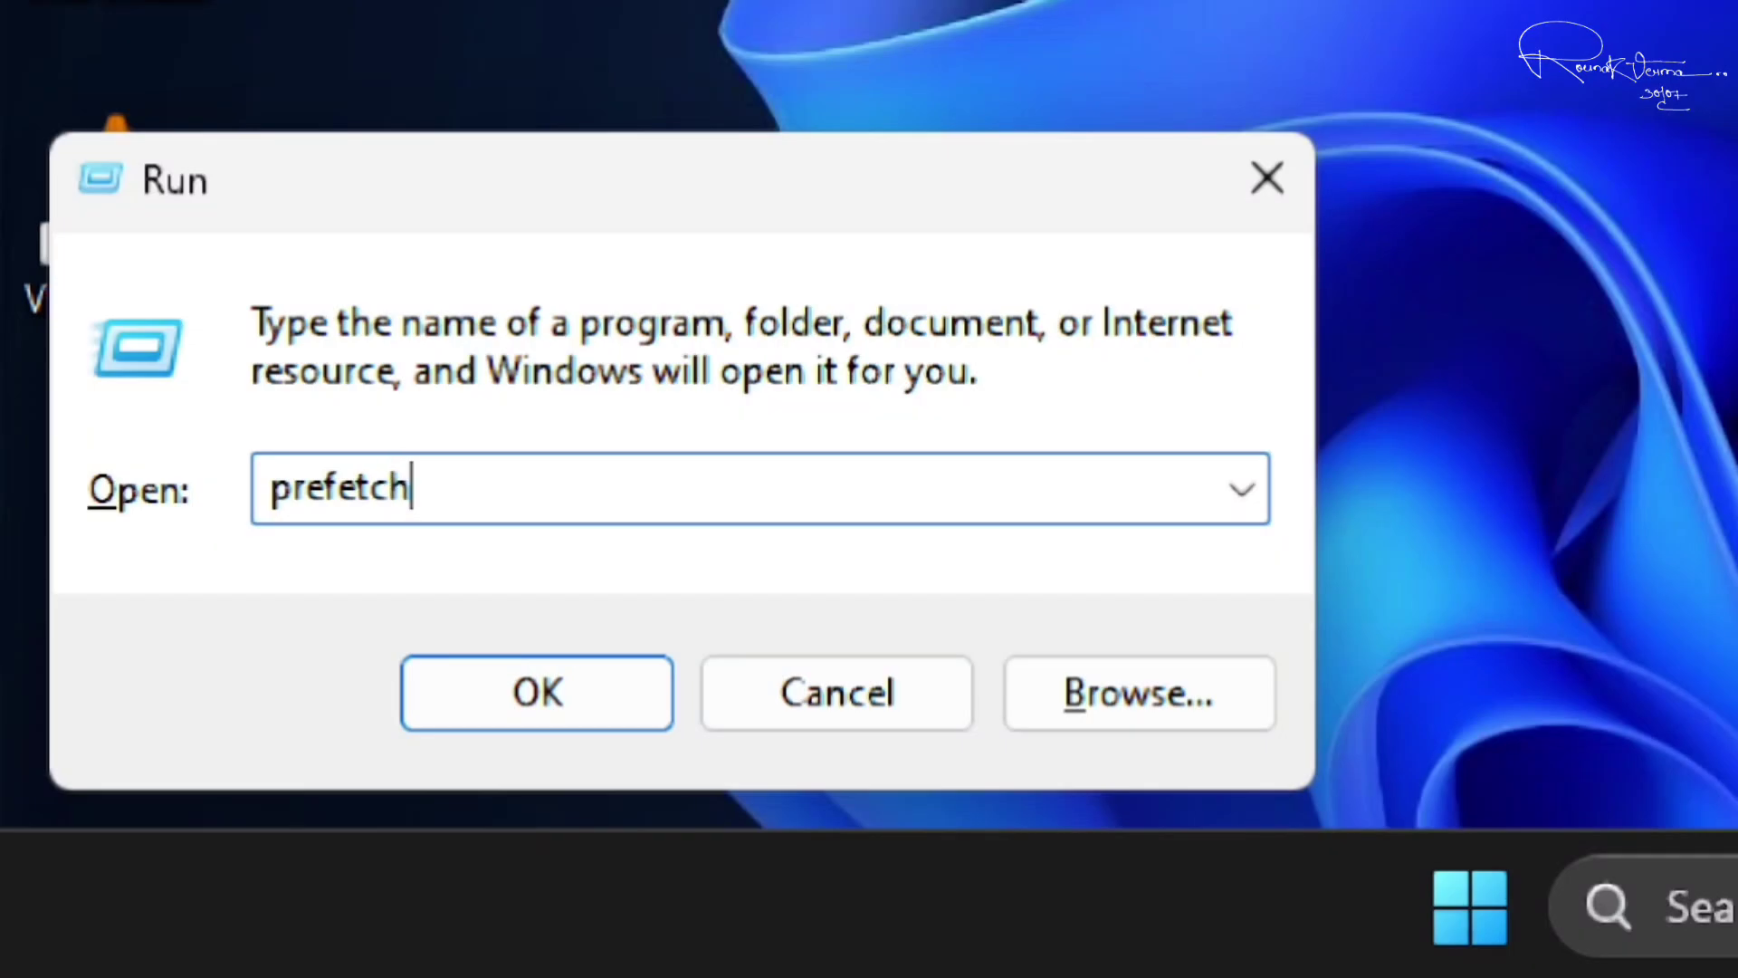
{"action": "left_click", "coordinate": [543, 698]}
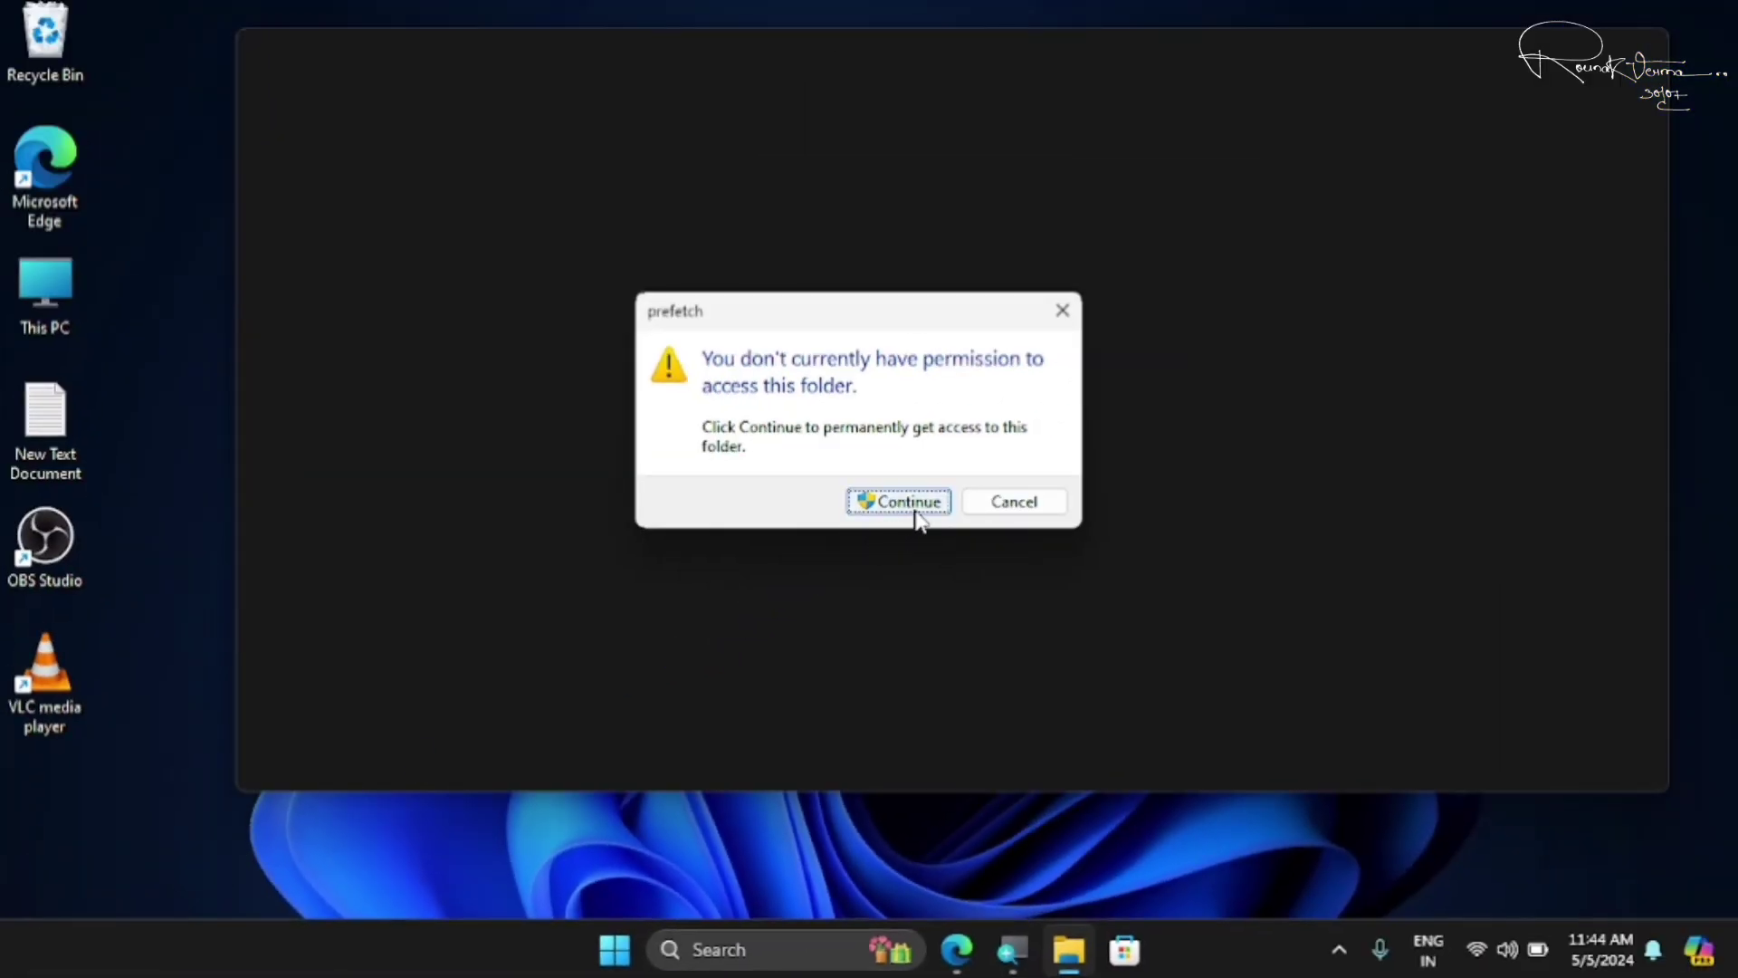
{"action": "left_click", "coordinate": [906, 503]}
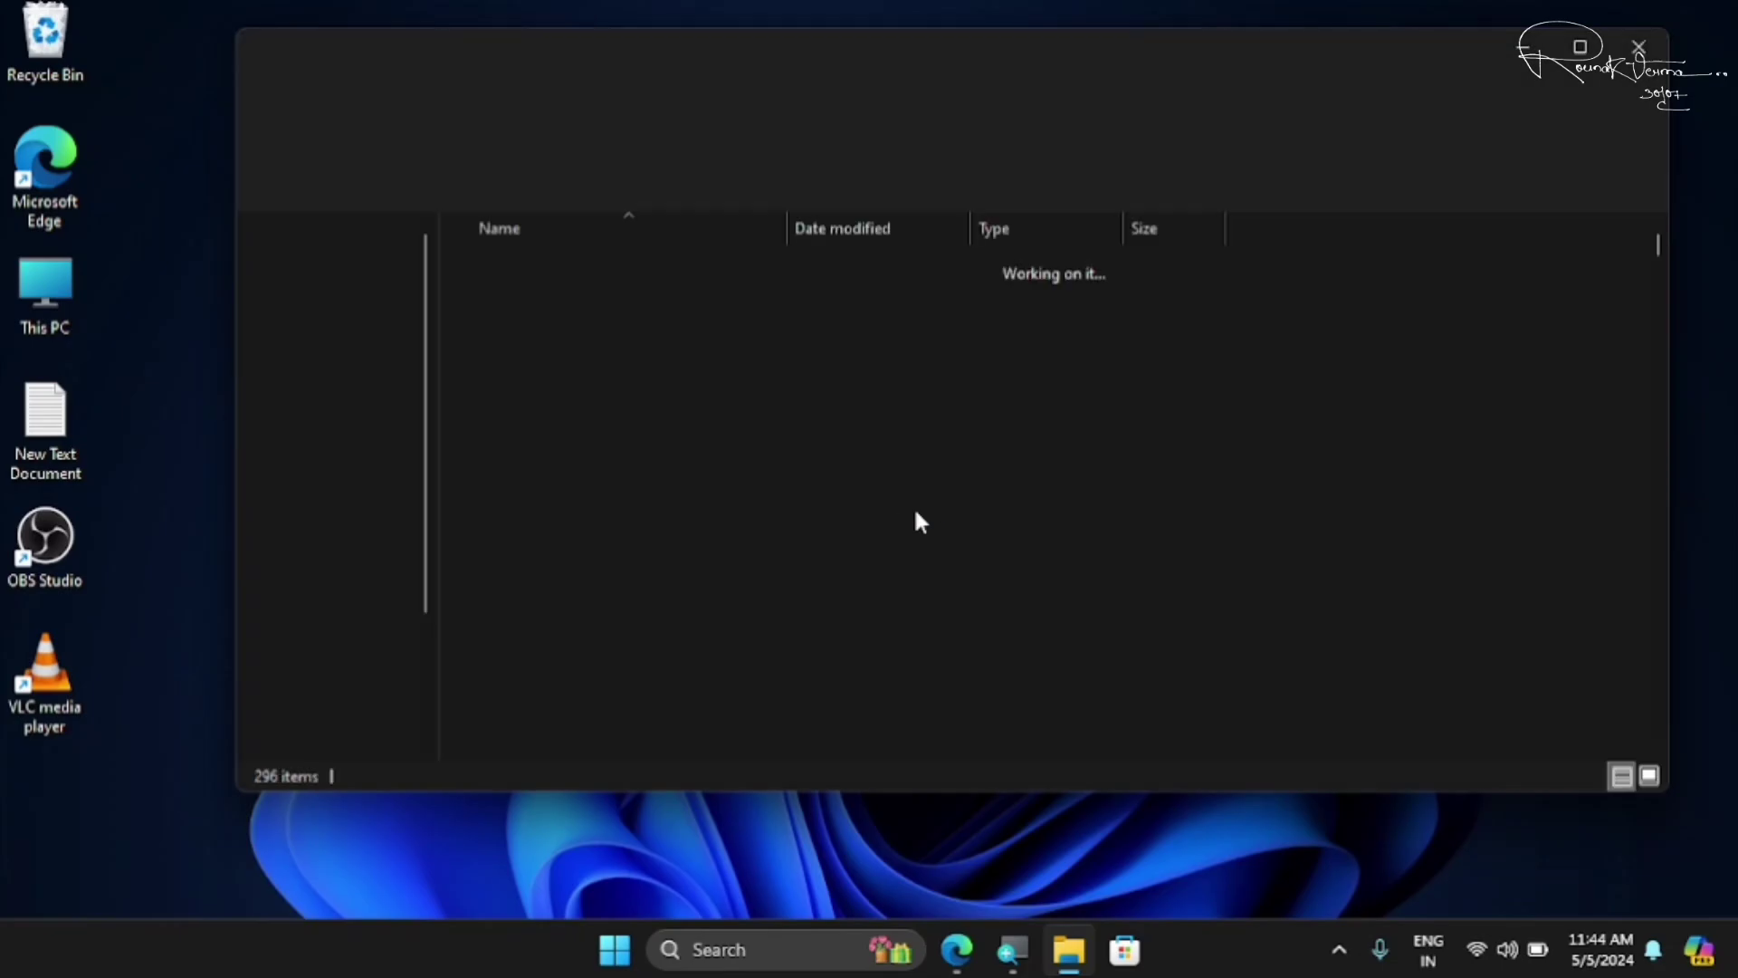
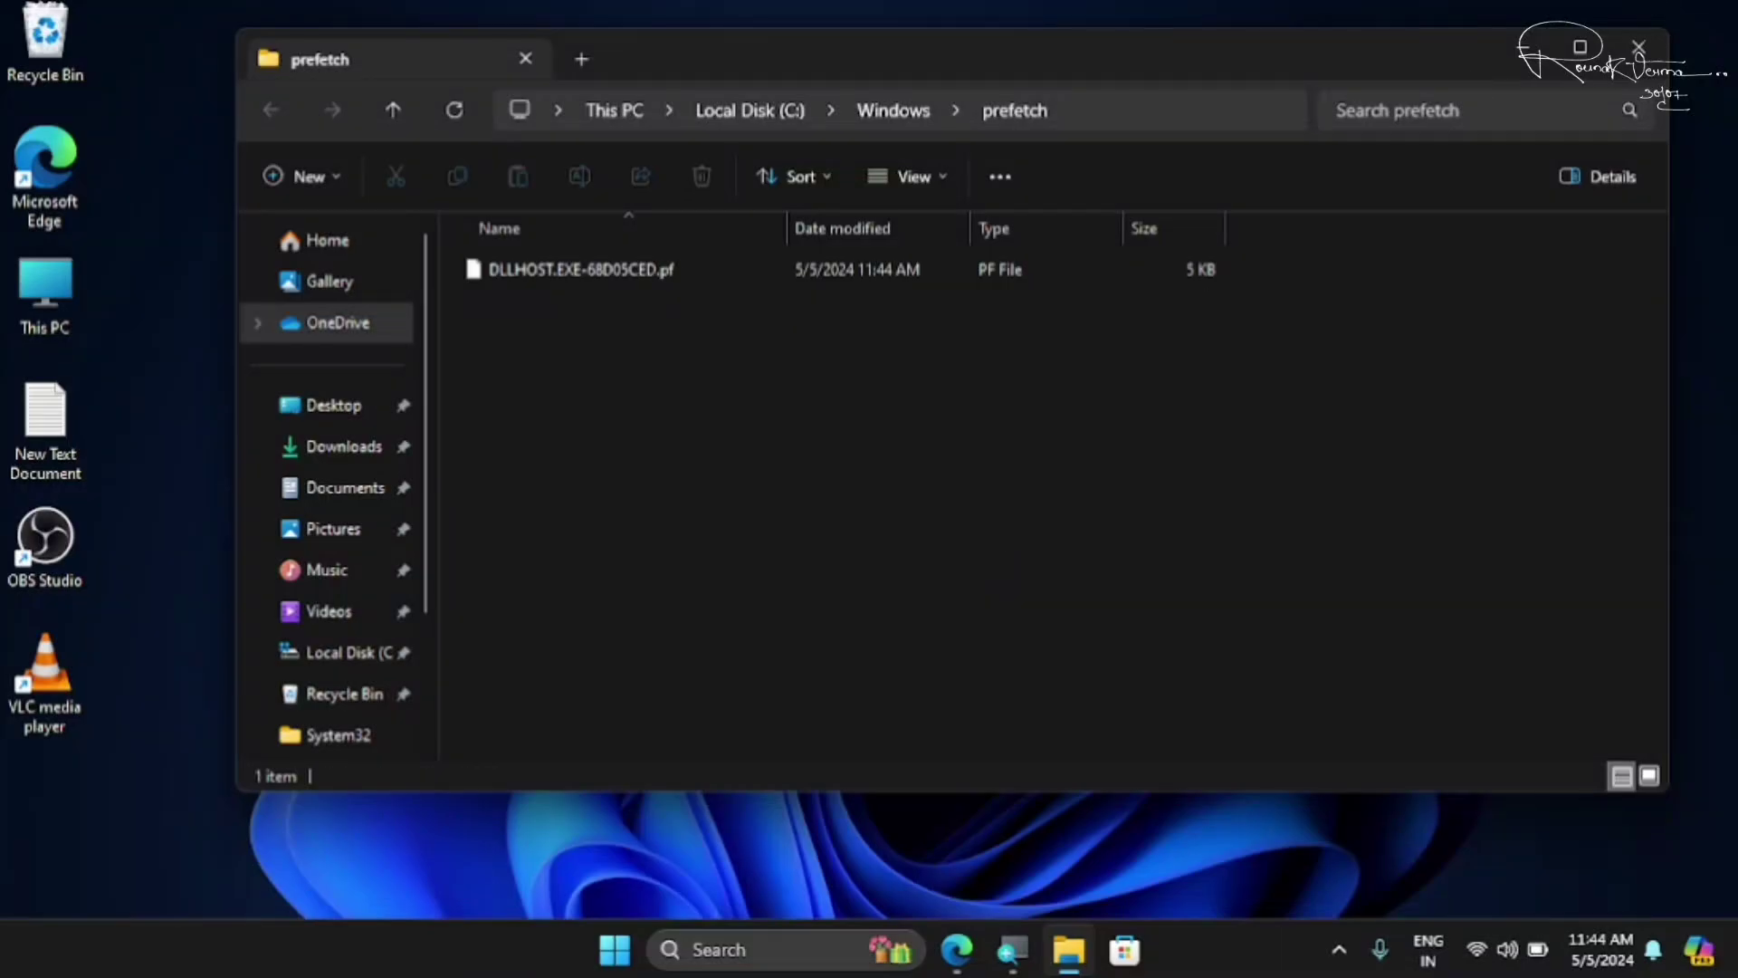
{"action": "left_click", "coordinate": [1620, 46]}
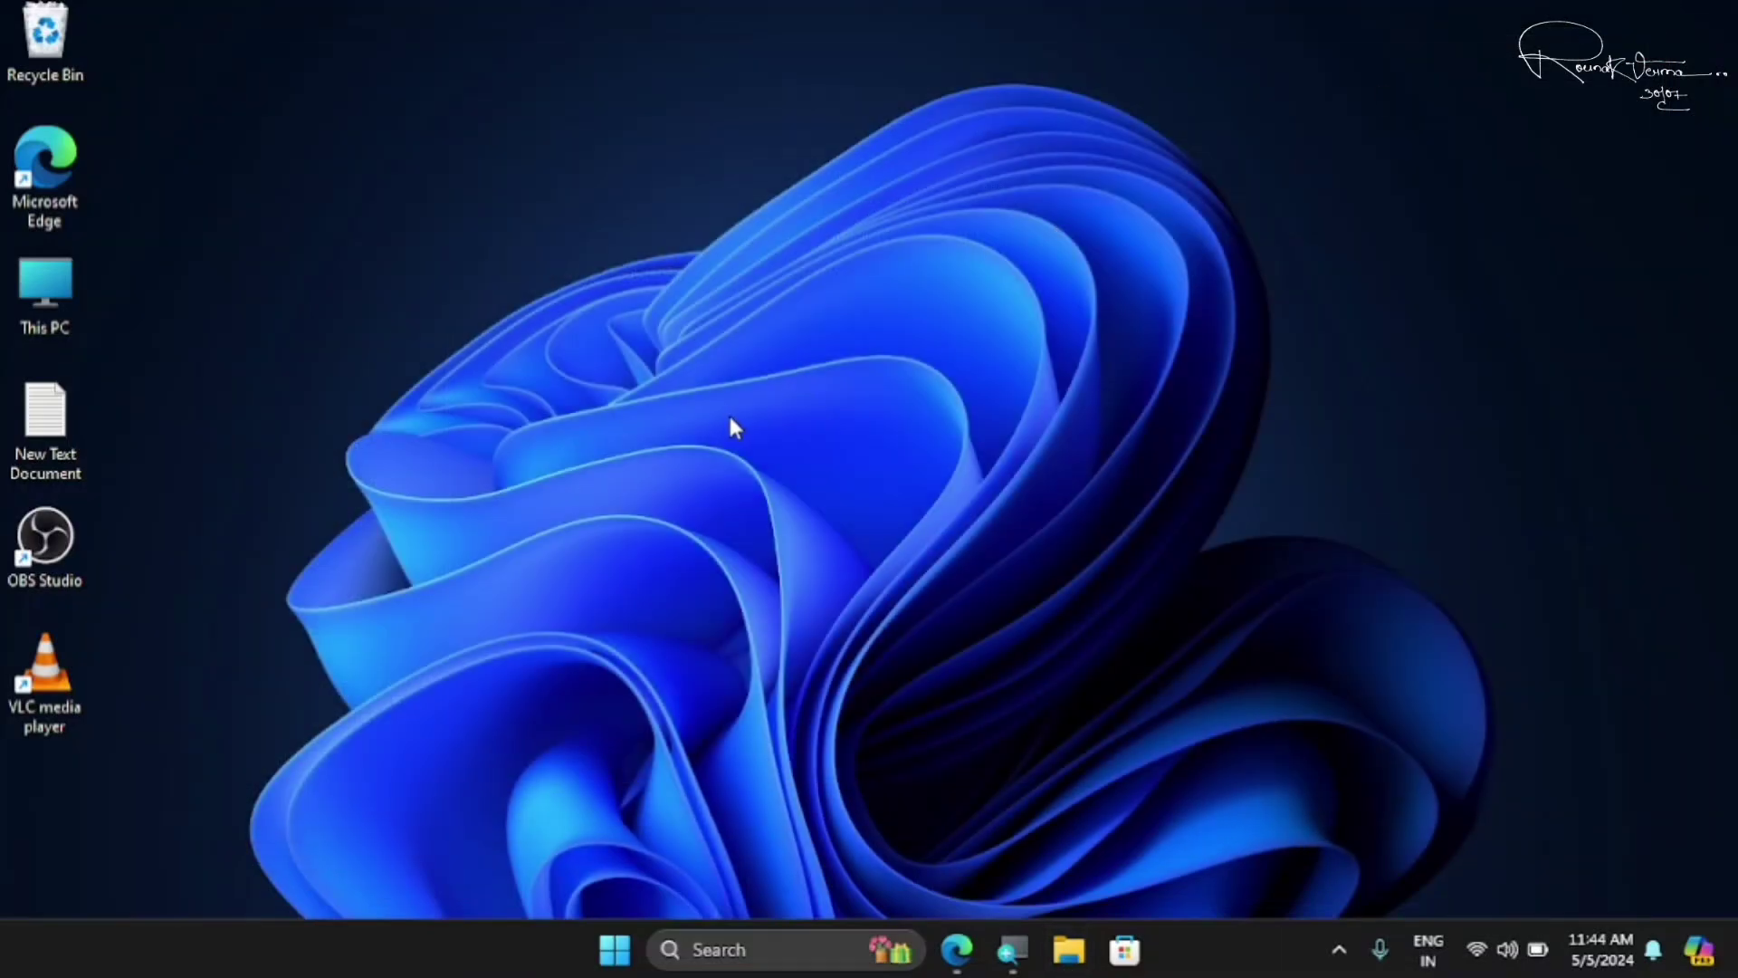
Run %appdata% and go up from Roaming to the parent AppData folder.
{"action": "key", "text": "super+r"}
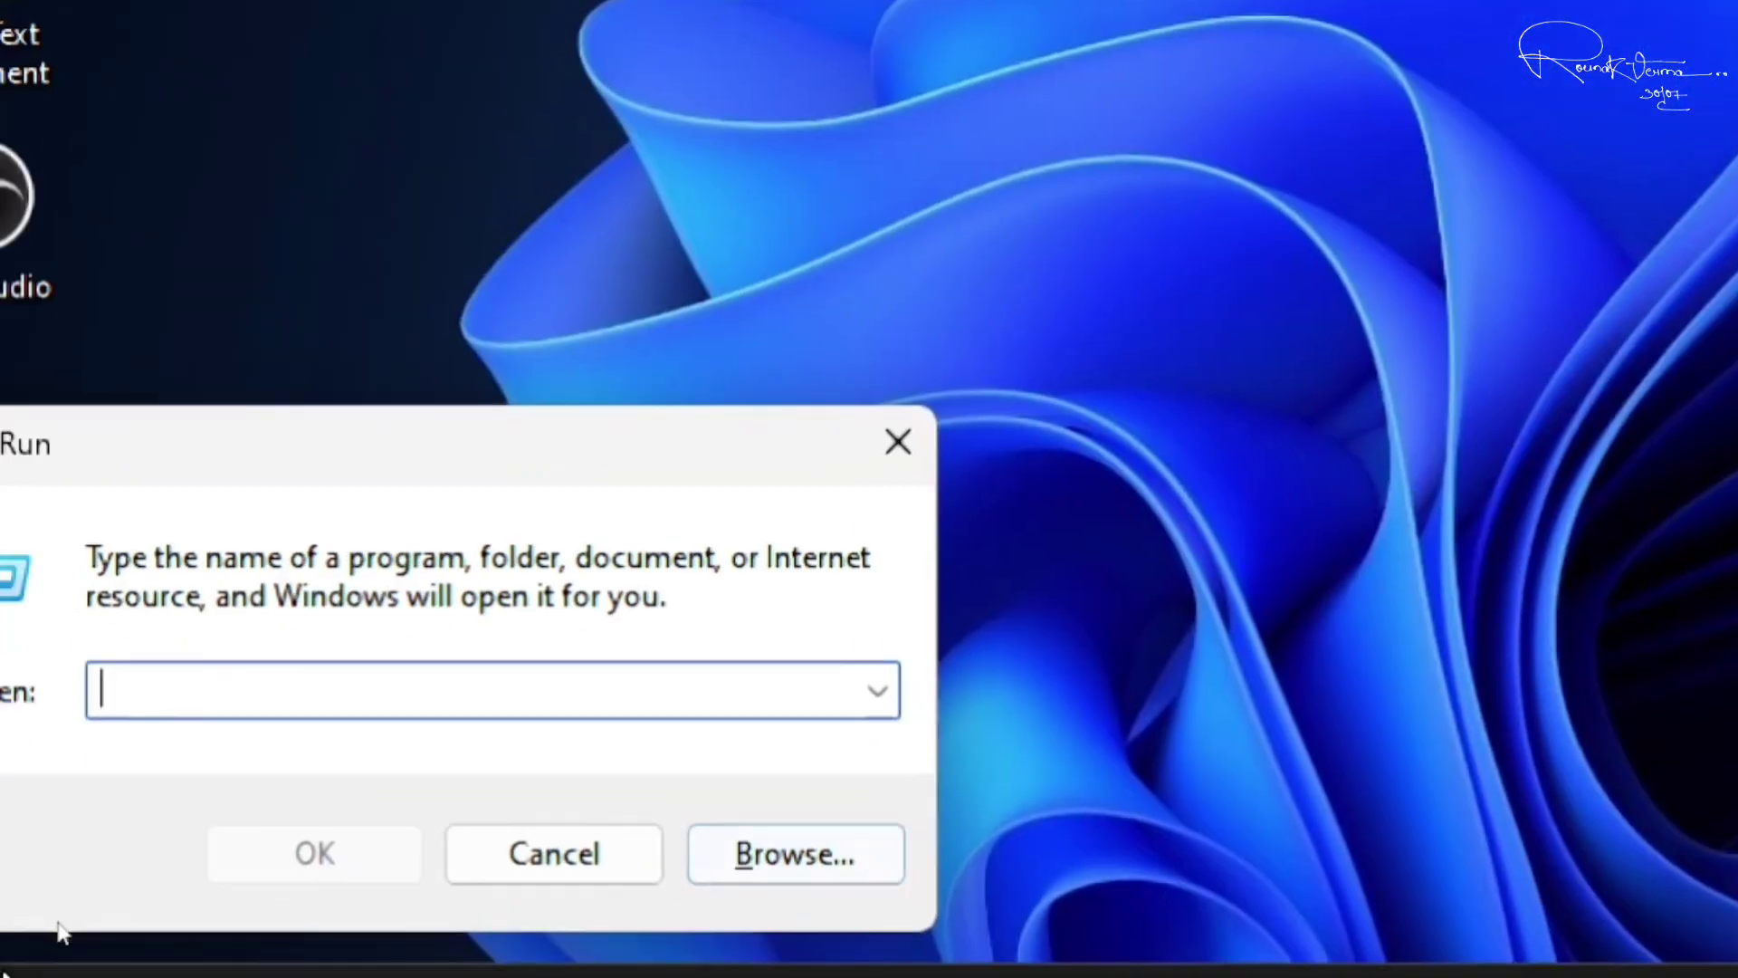
{"action": "type", "text": "%app"}
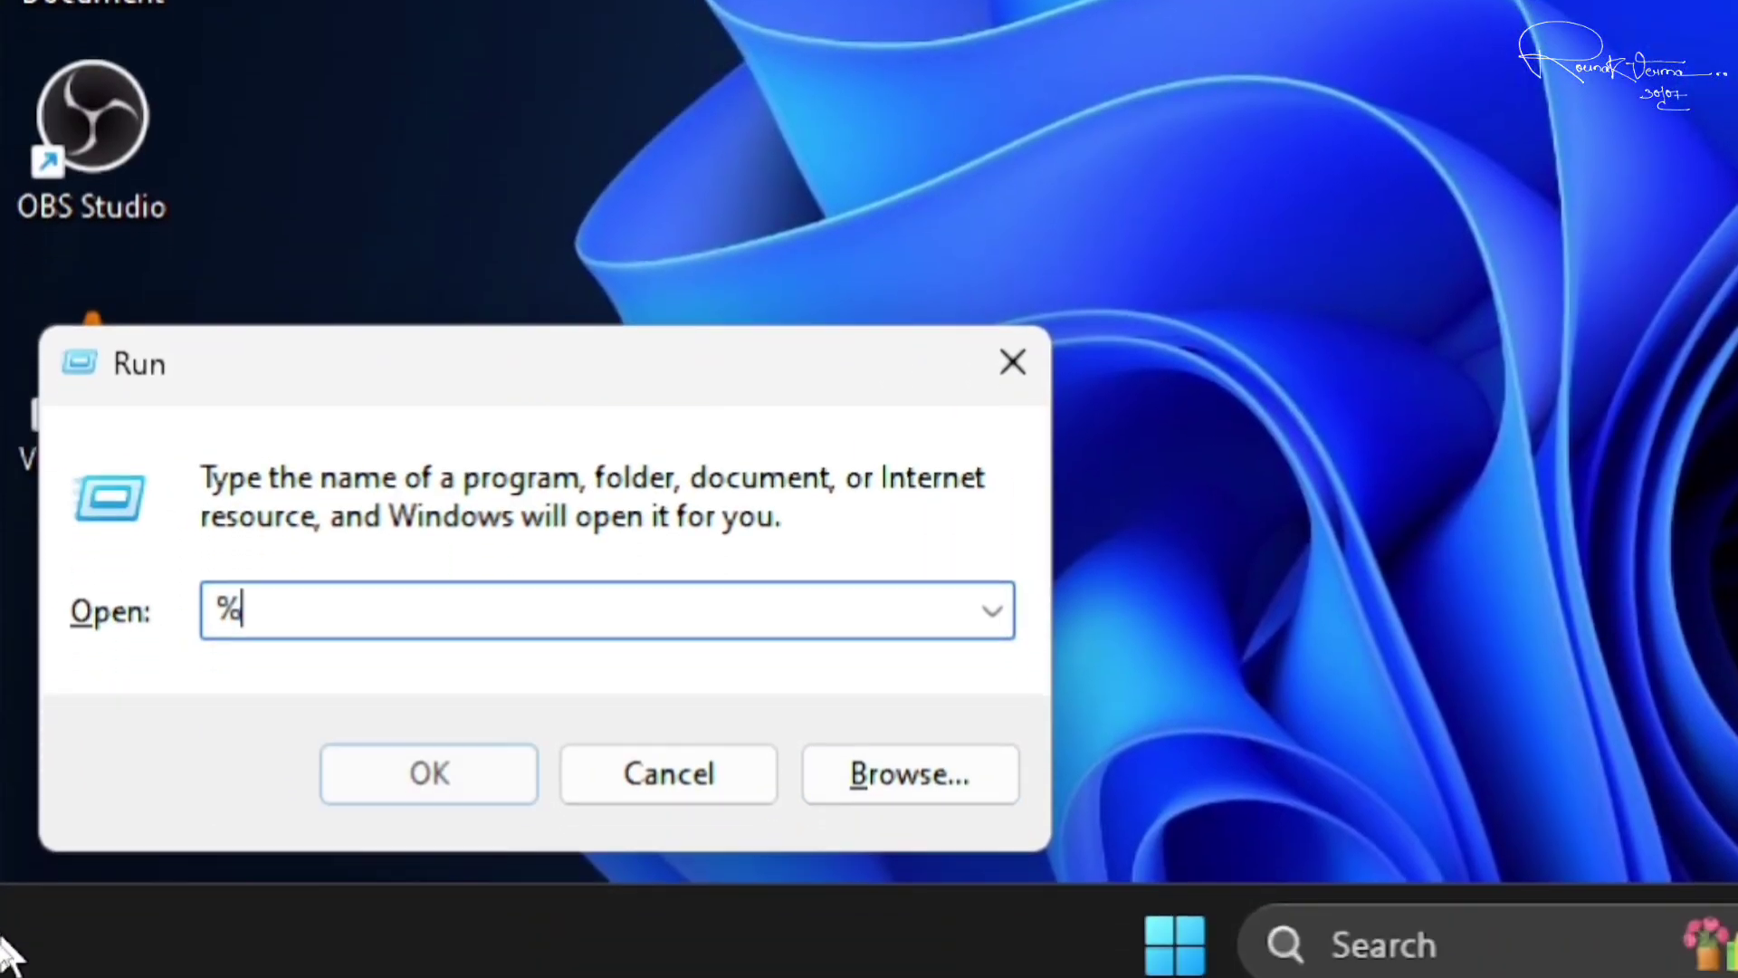
{"action": "type", "text": "data%"}
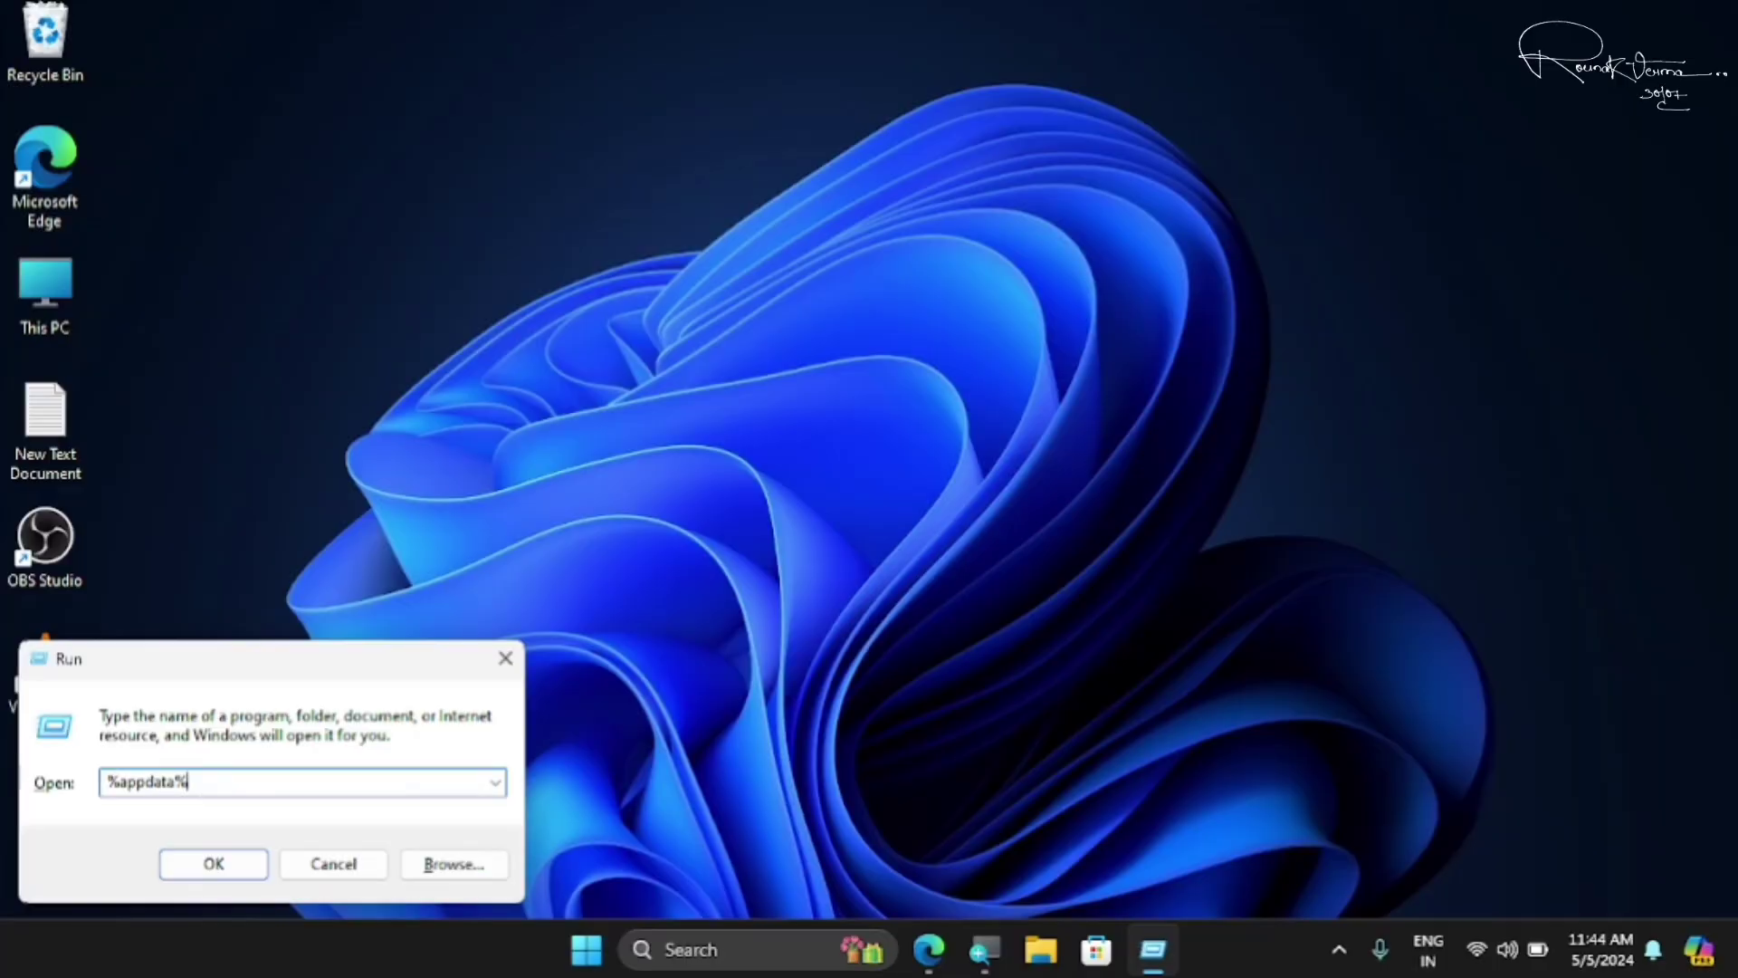
{"action": "key", "text": "Return"}
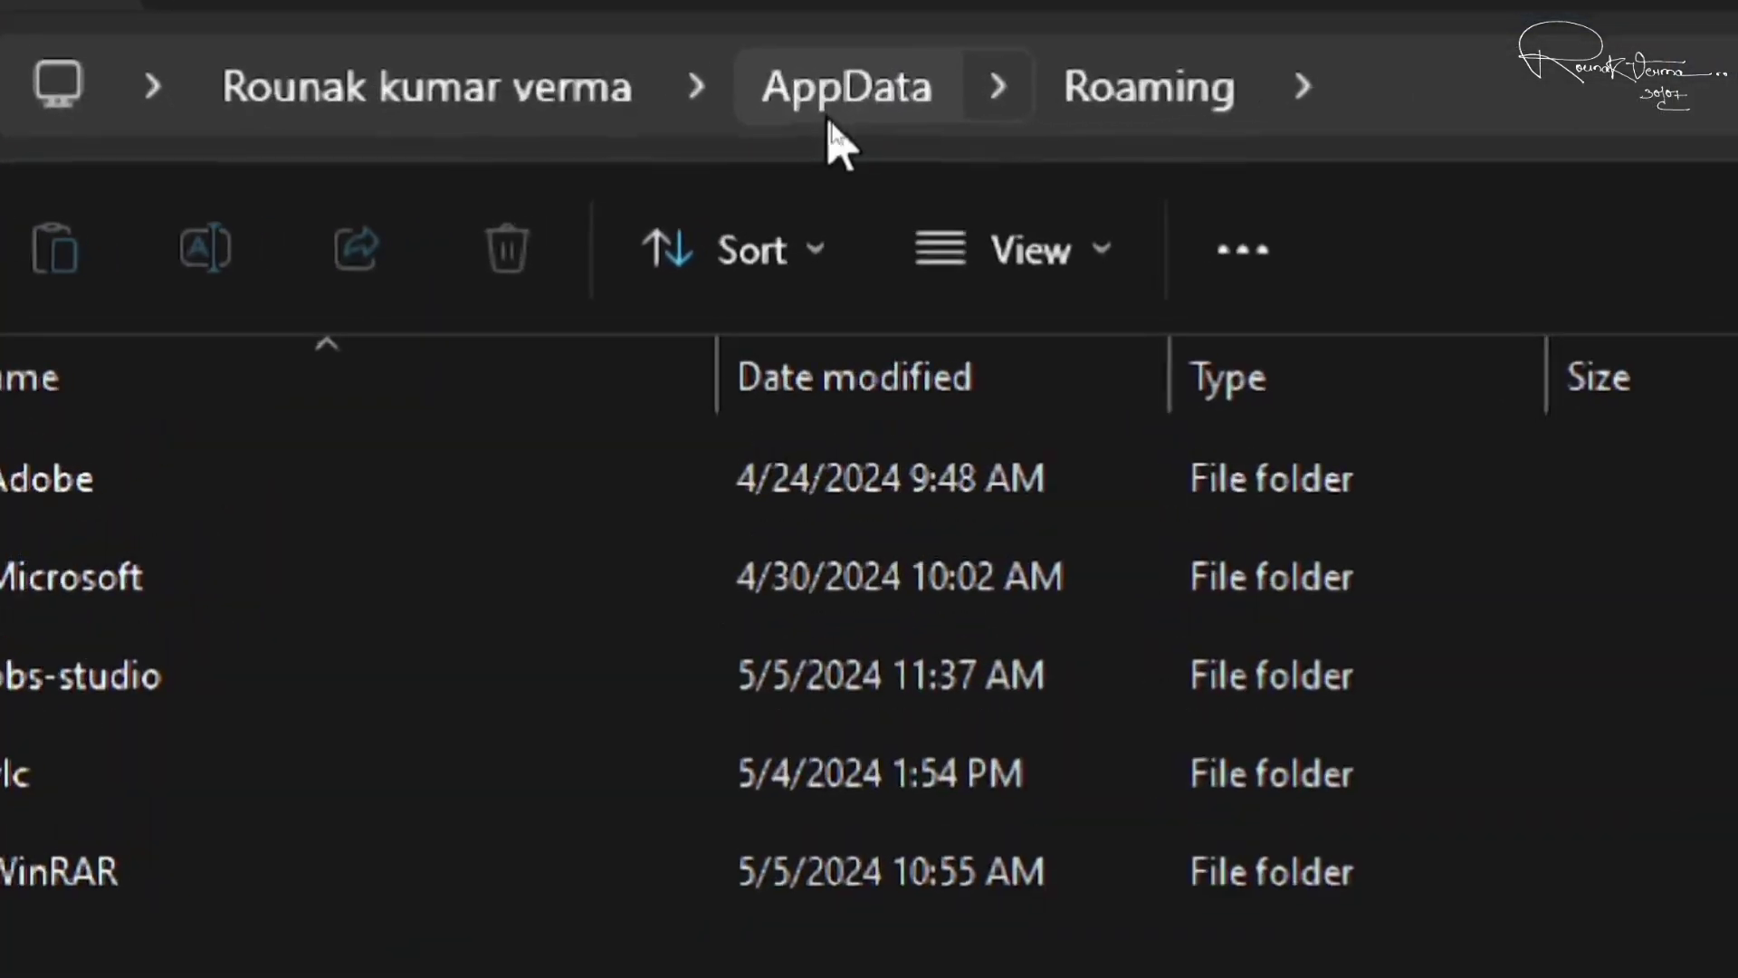
{"action": "left_click", "coordinate": [865, 110]}
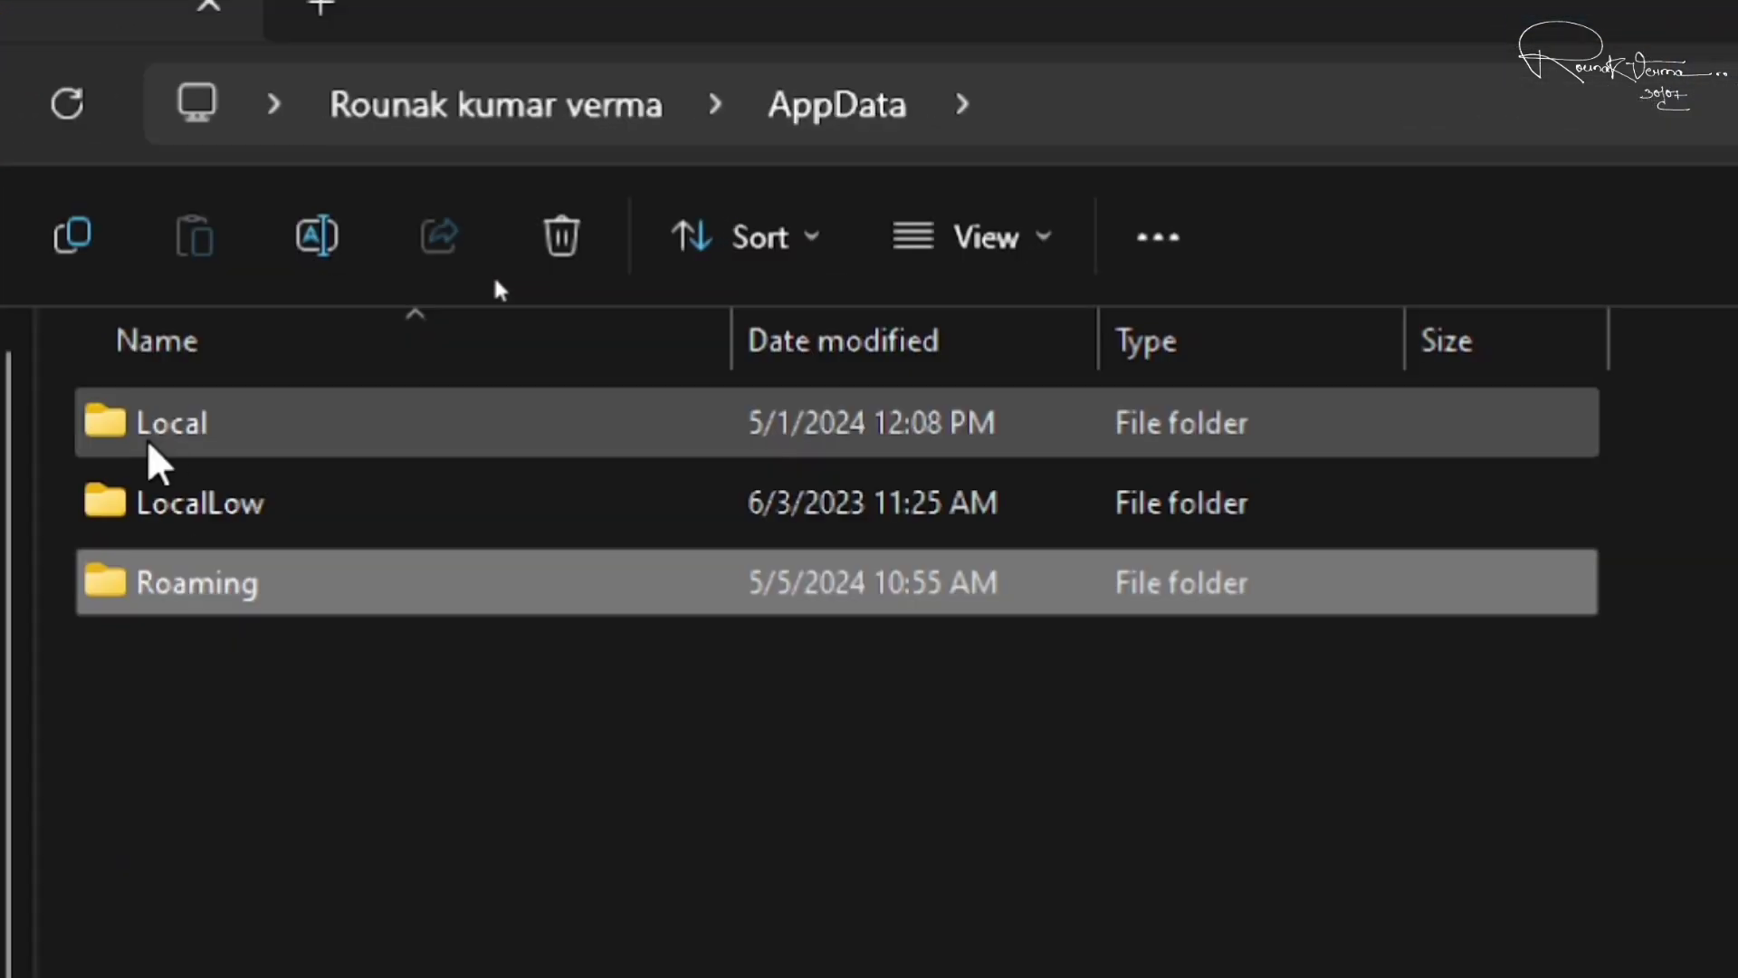
Open the Google folder inside the Local folder of AppData.
{"action": "double_click", "coordinate": [505, 274]}
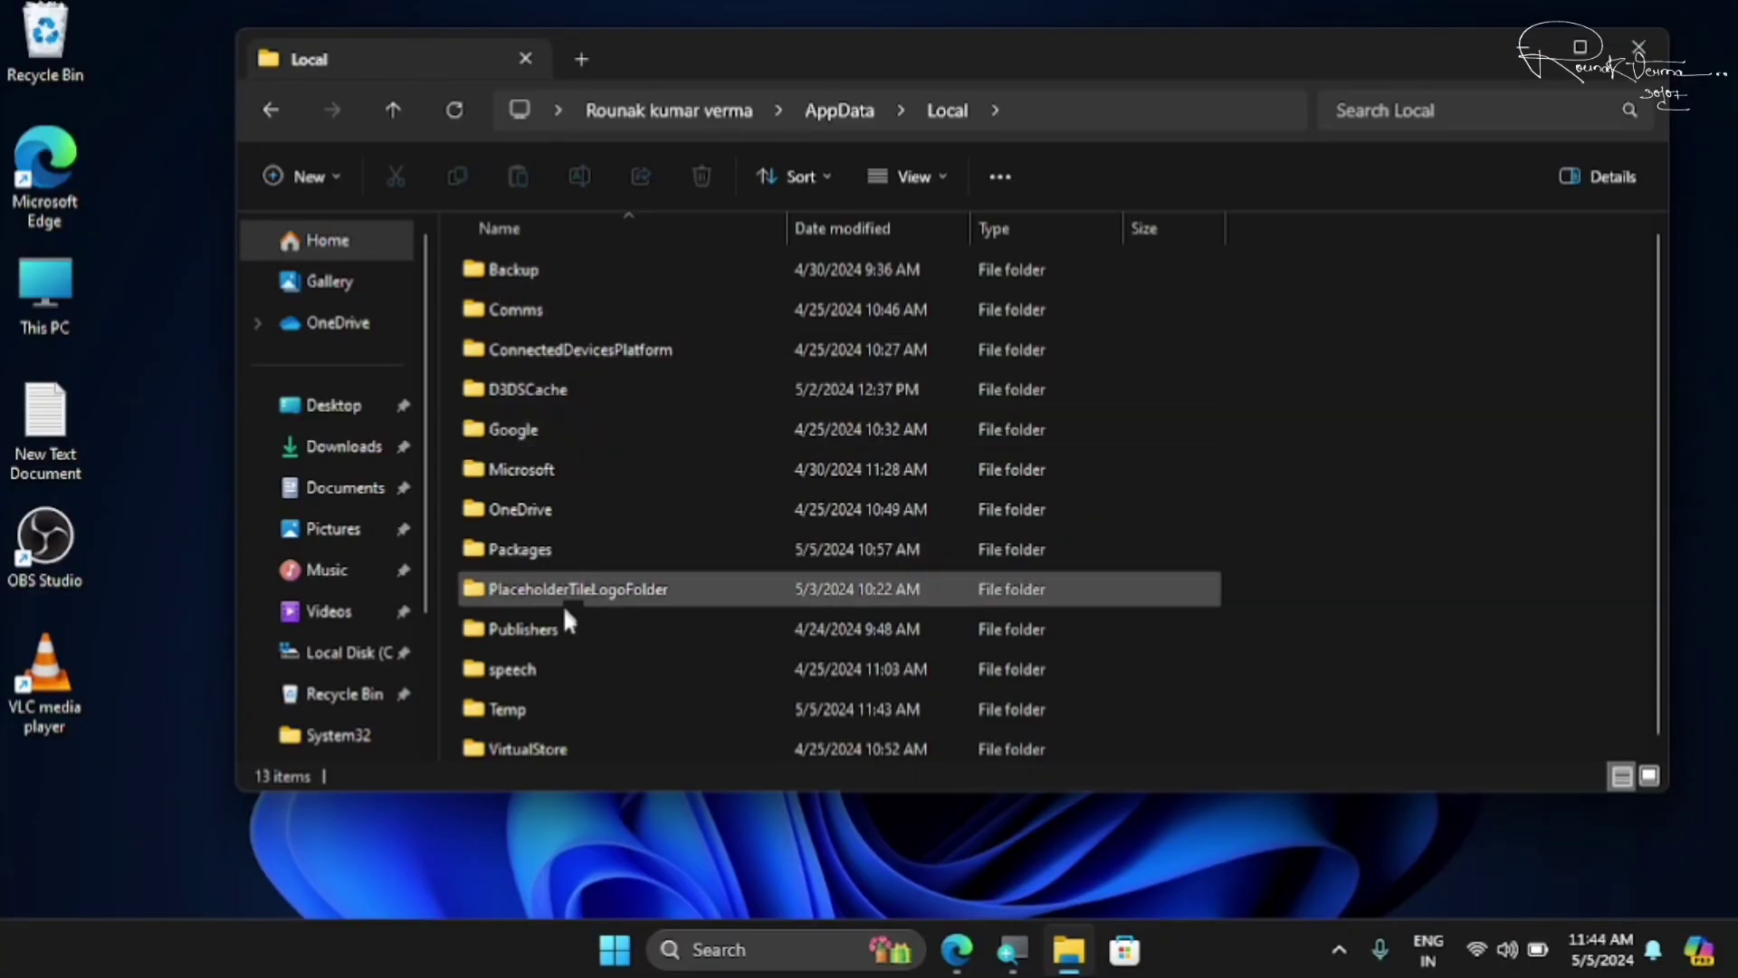
{"action": "scroll", "coordinate": [554, 715], "scroll_direction": "down", "scroll_amount": 1}
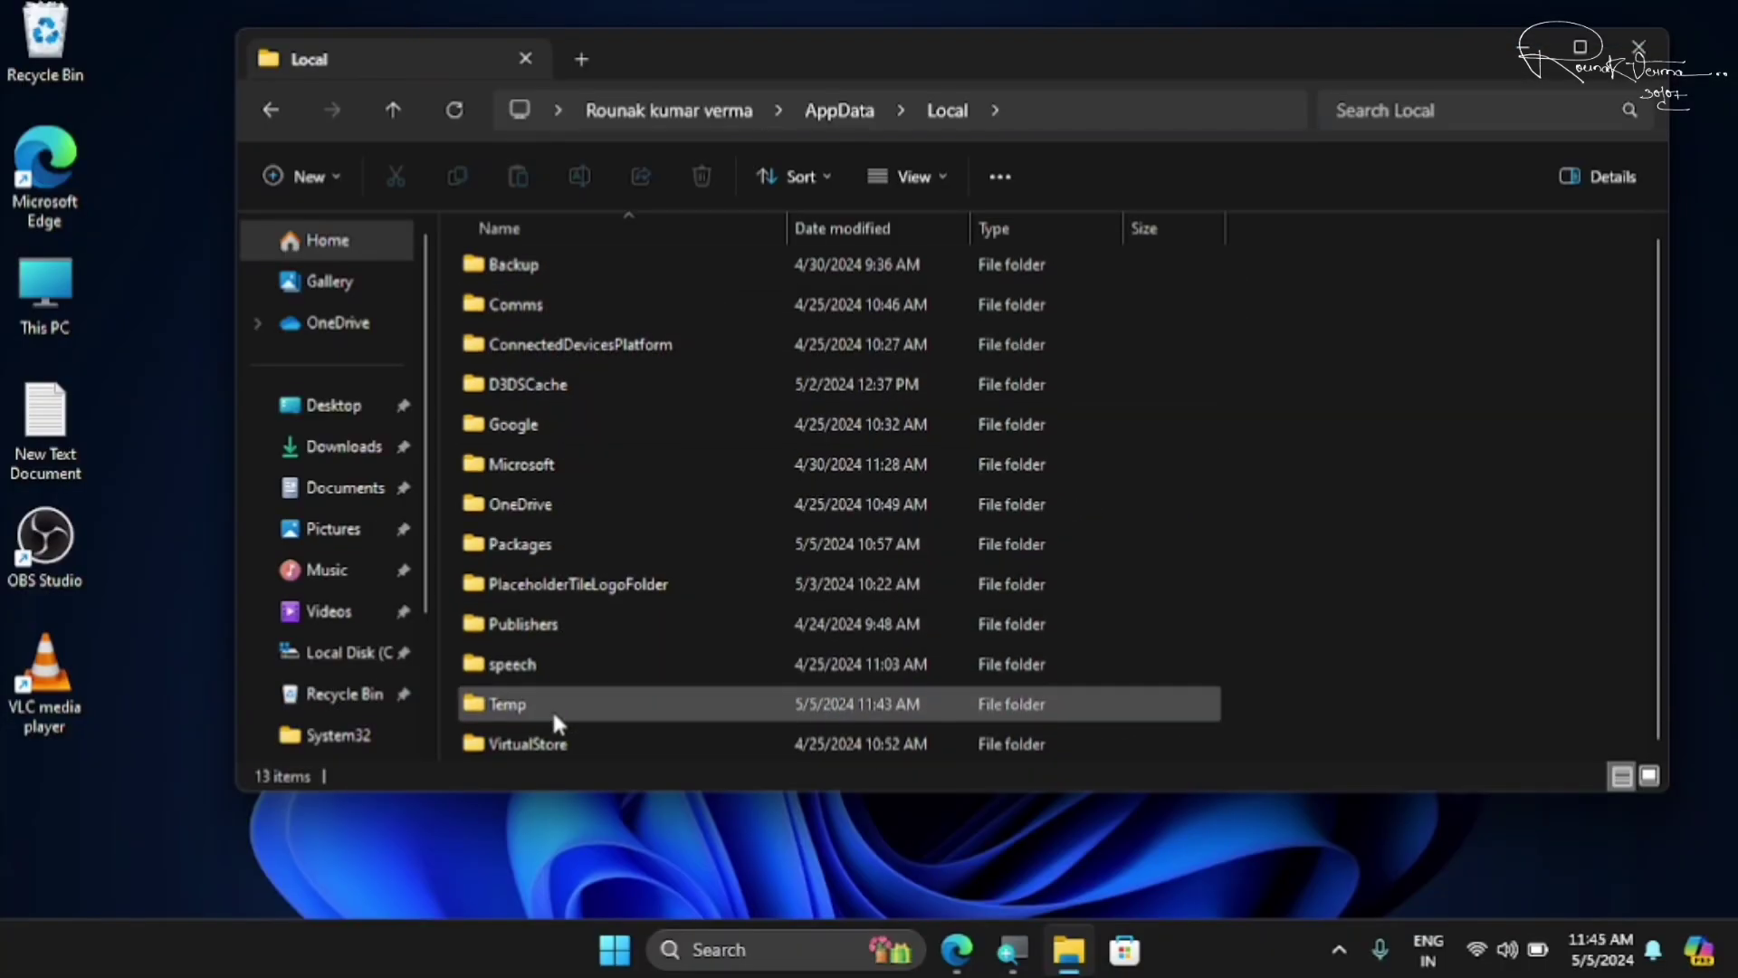
{"action": "scroll", "coordinate": [551, 708], "scroll_direction": "up", "scroll_amount": 1}
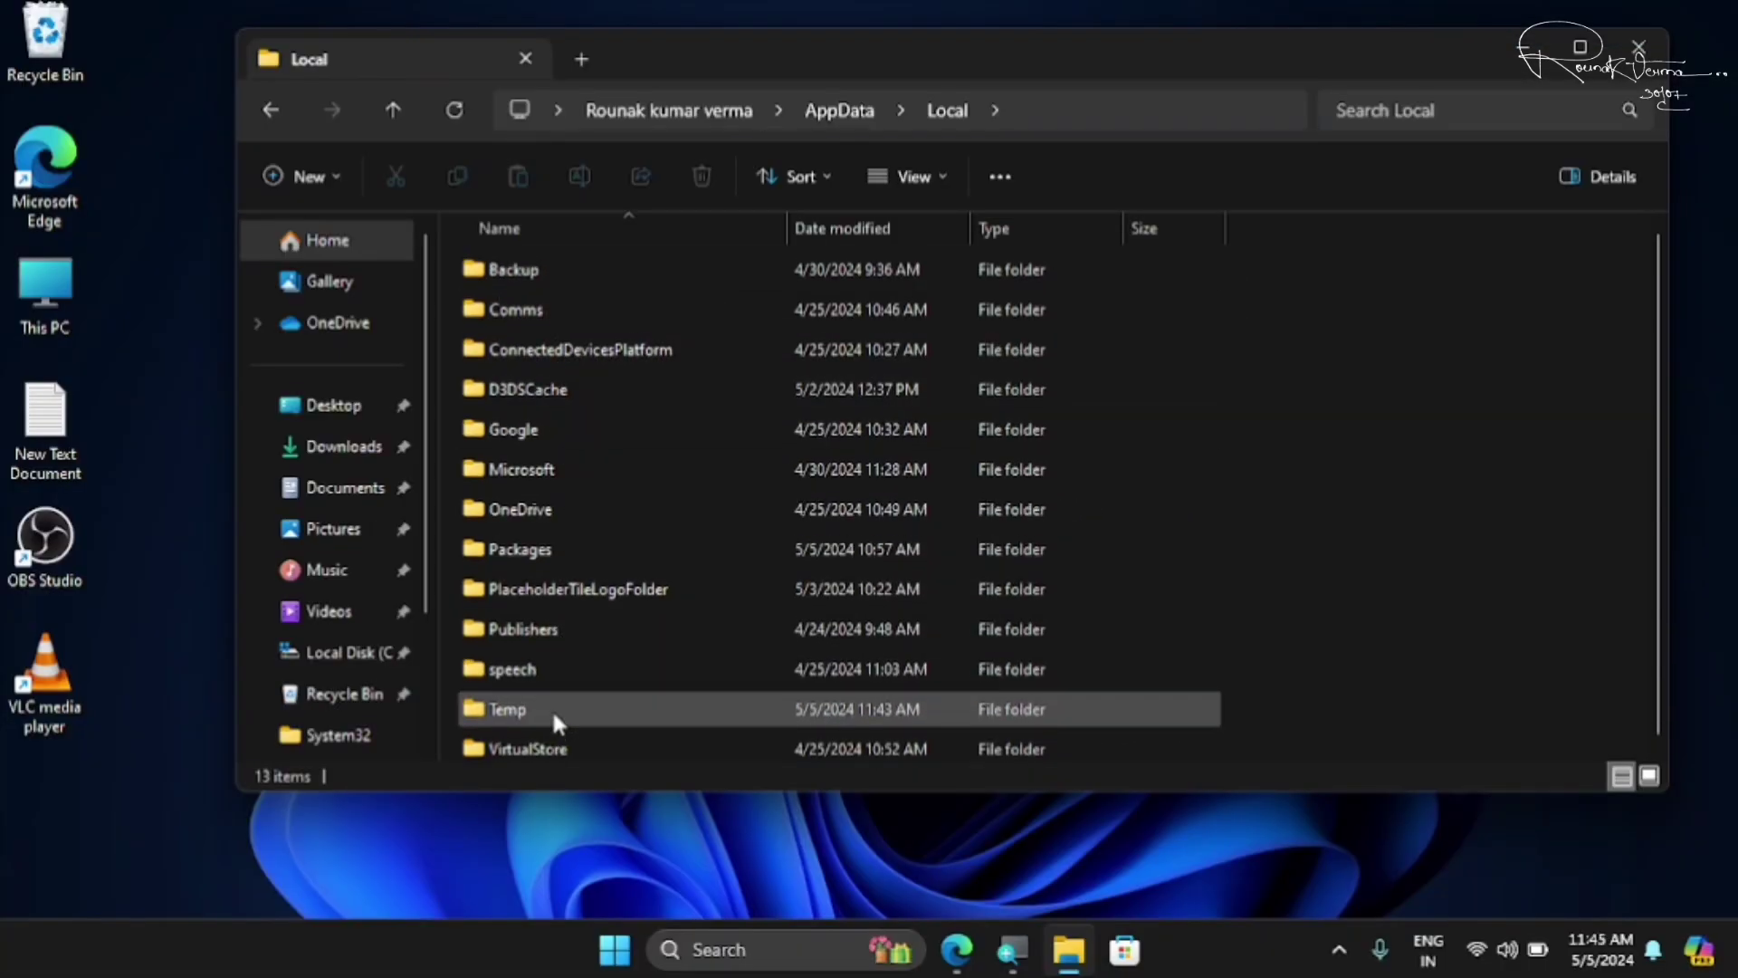
{"action": "left_click", "coordinate": [554, 427]}
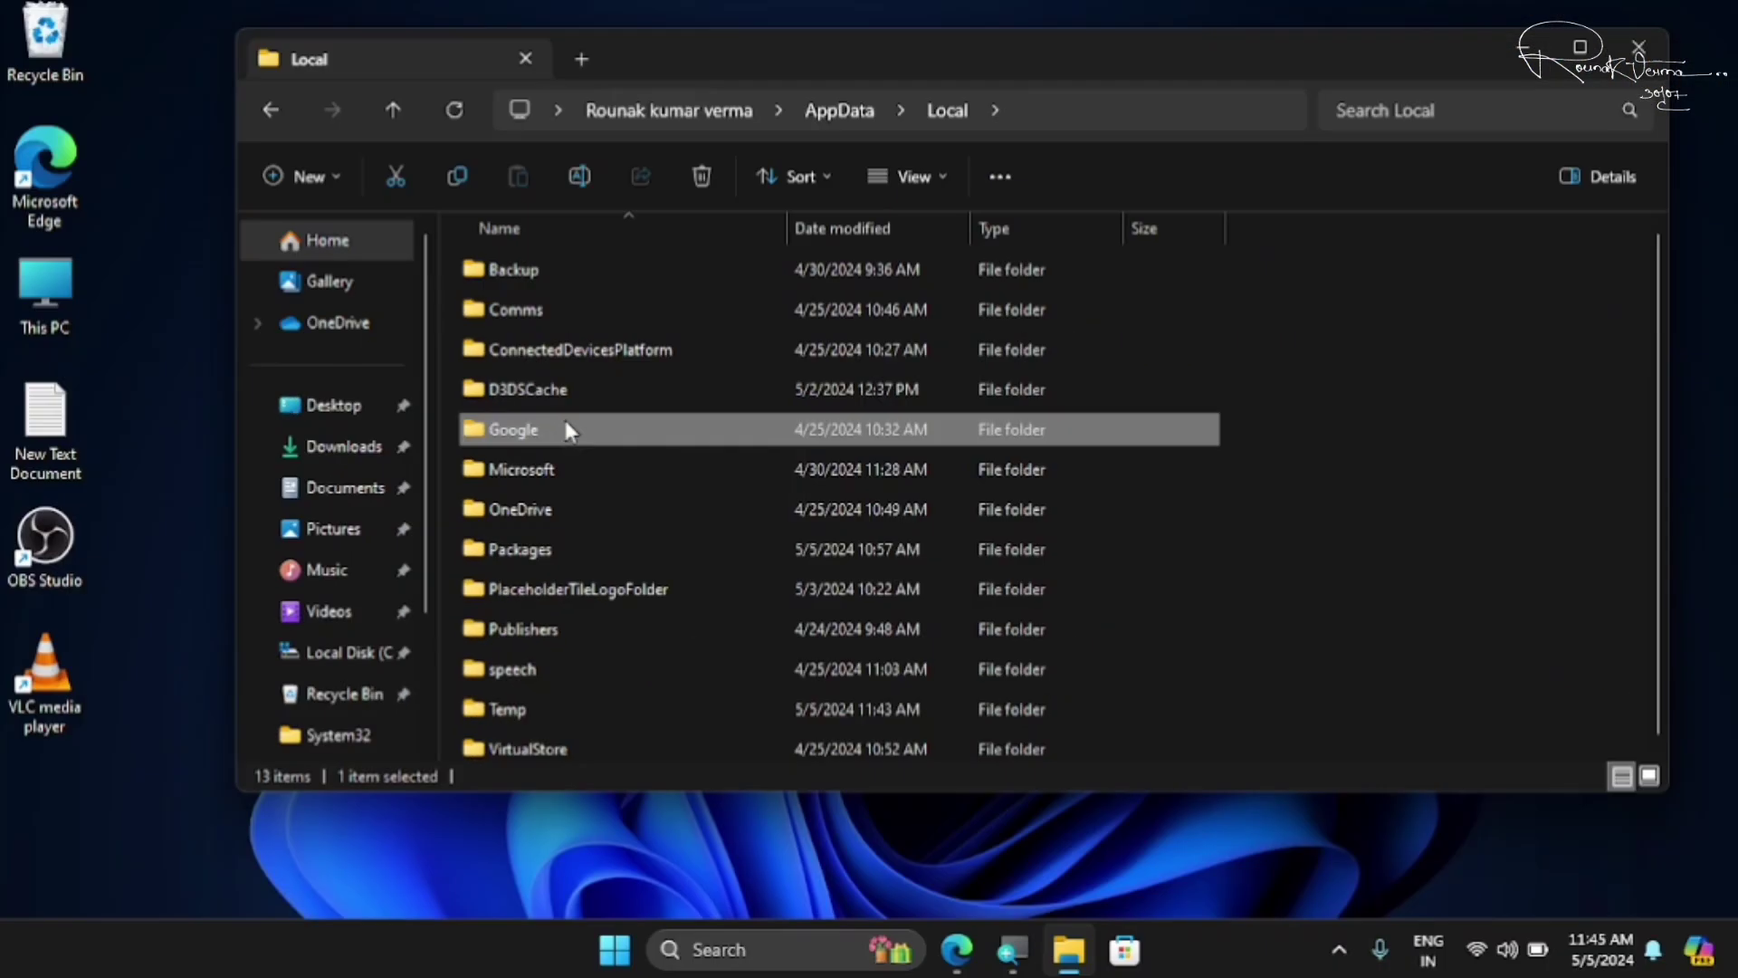
{"action": "double_click", "coordinate": [568, 431]}
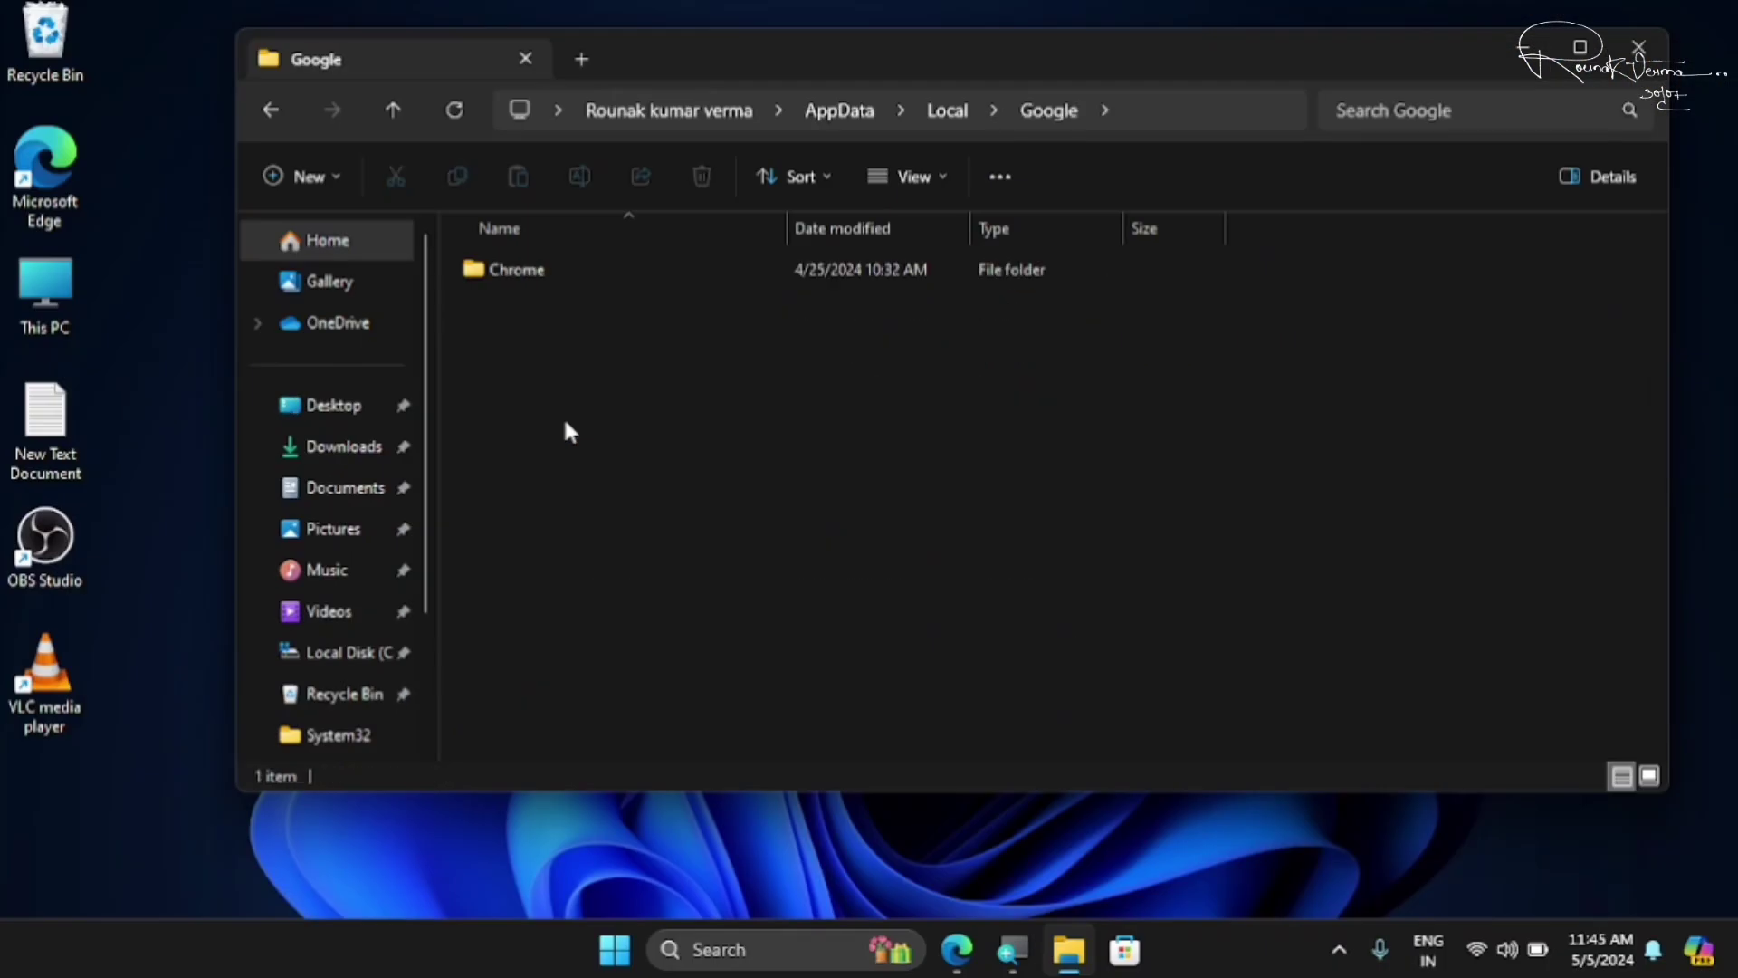
Delete the Chrome folder from the Google folder and close the folder window.
{"action": "left_click", "coordinate": [524, 270]}
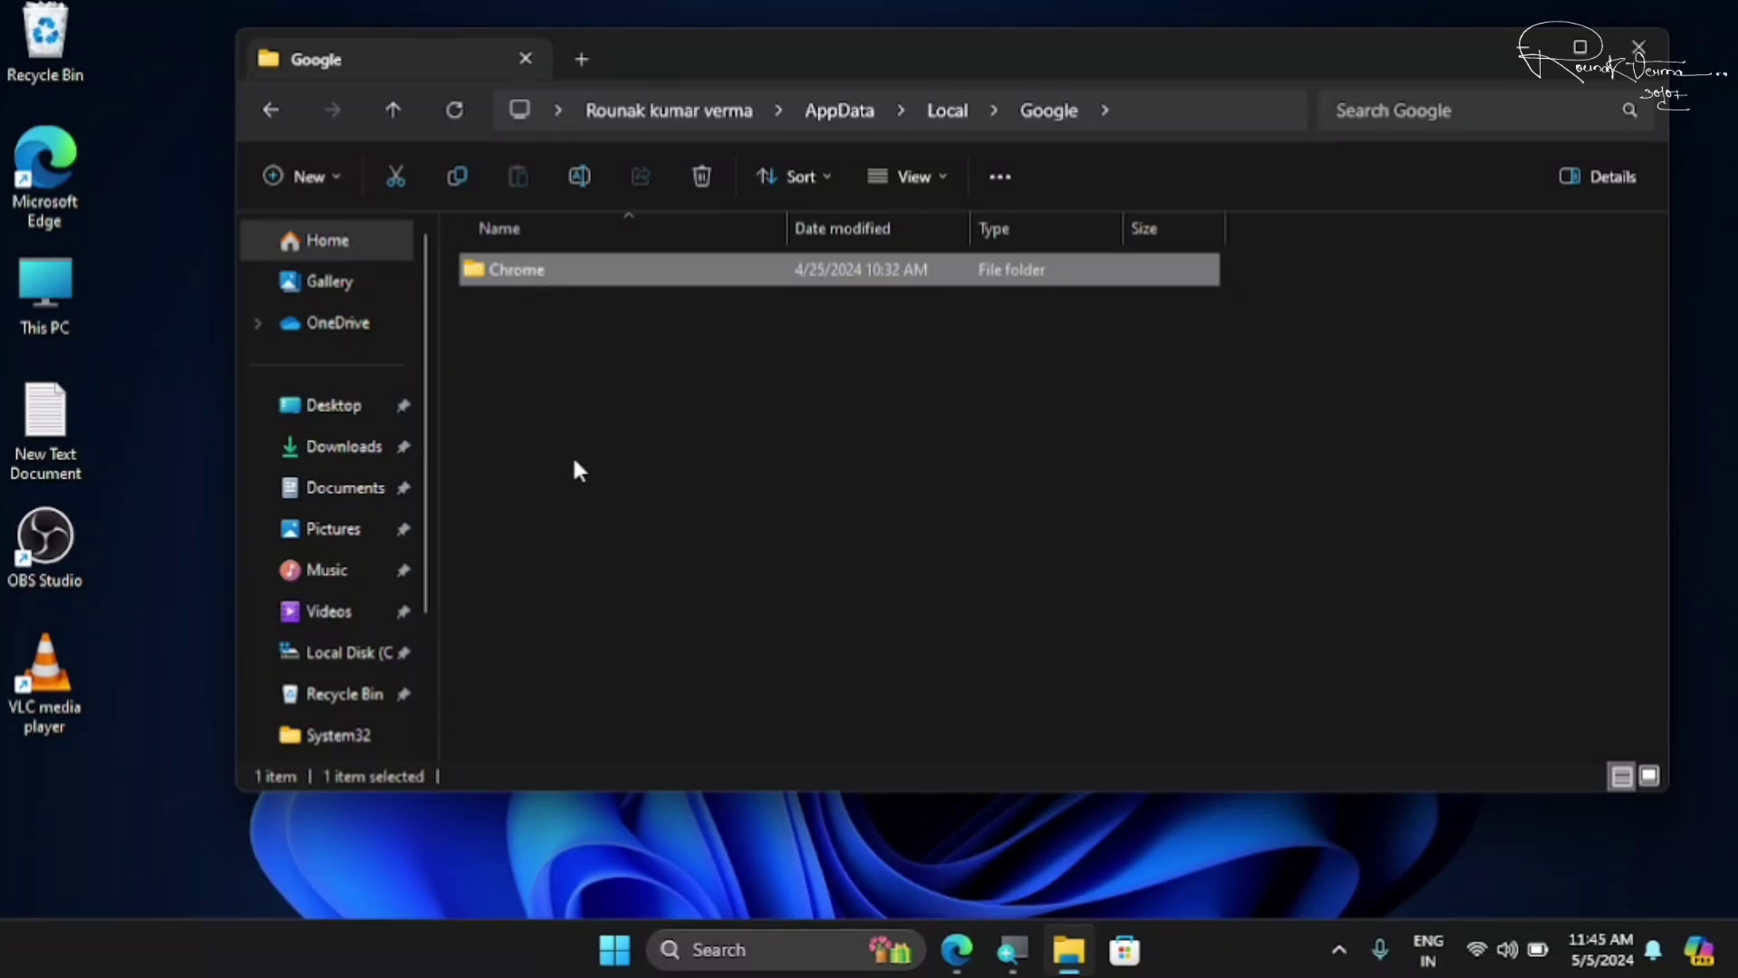
{"action": "right_click", "coordinate": [556, 271]}
{"action": "left_click", "coordinate": [738, 301]}
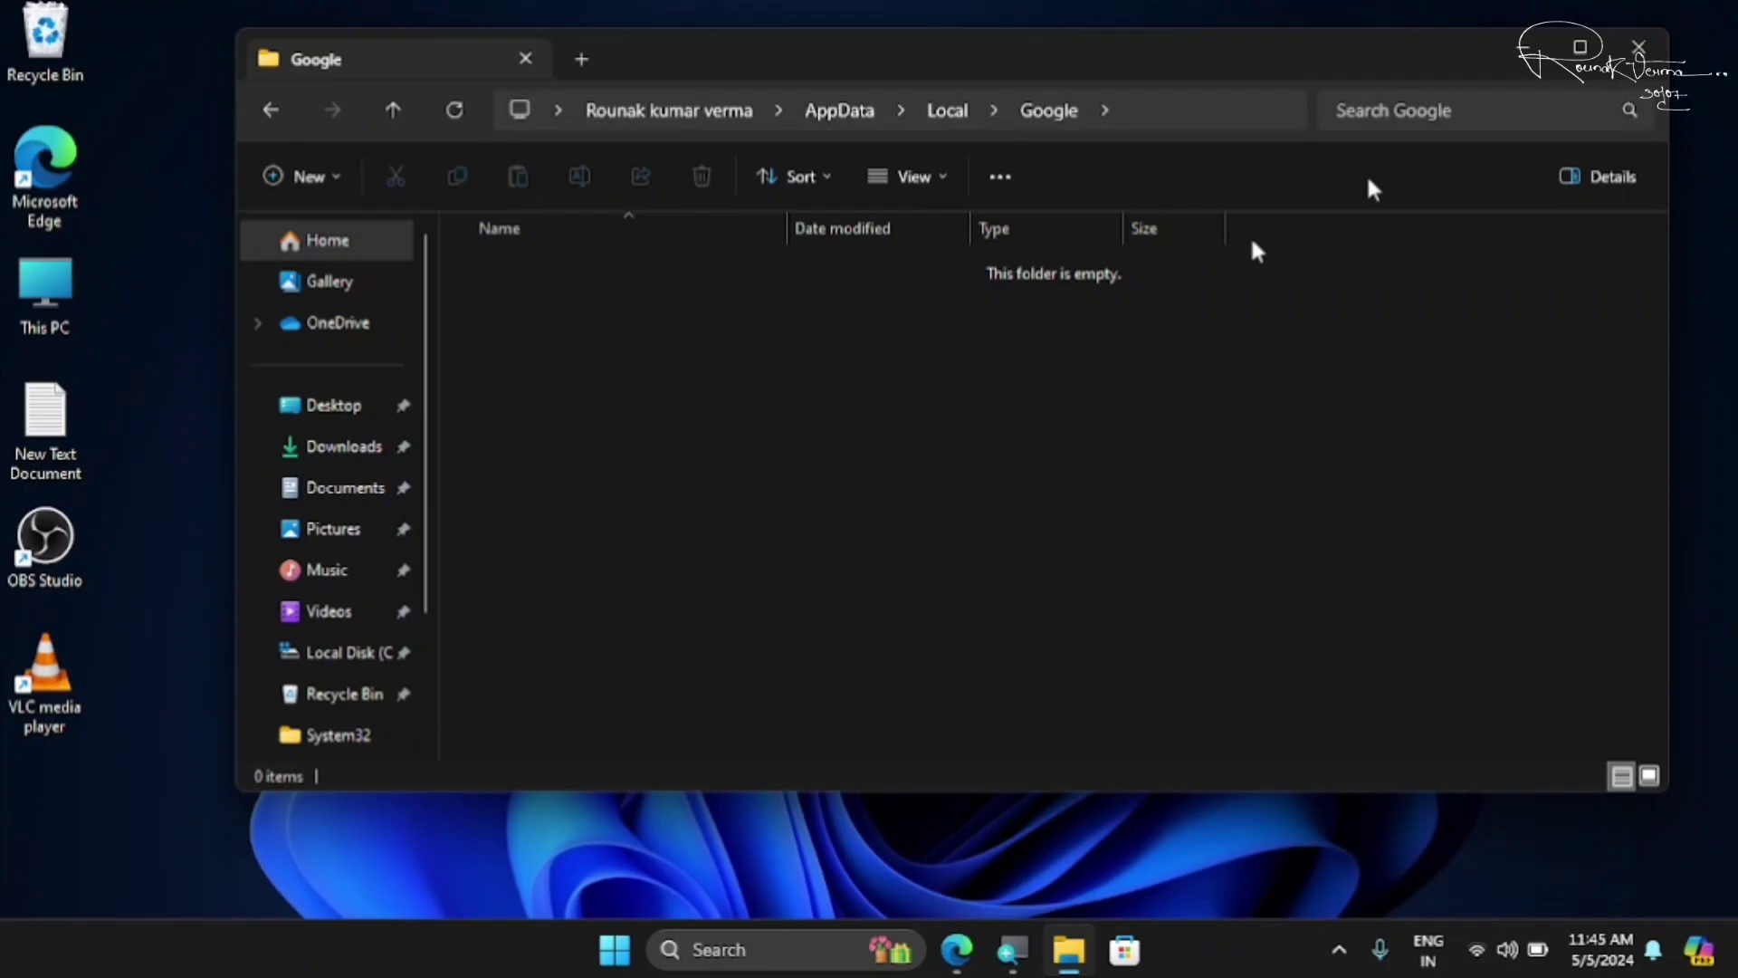
{"action": "left_click", "coordinate": [1639, 46]}
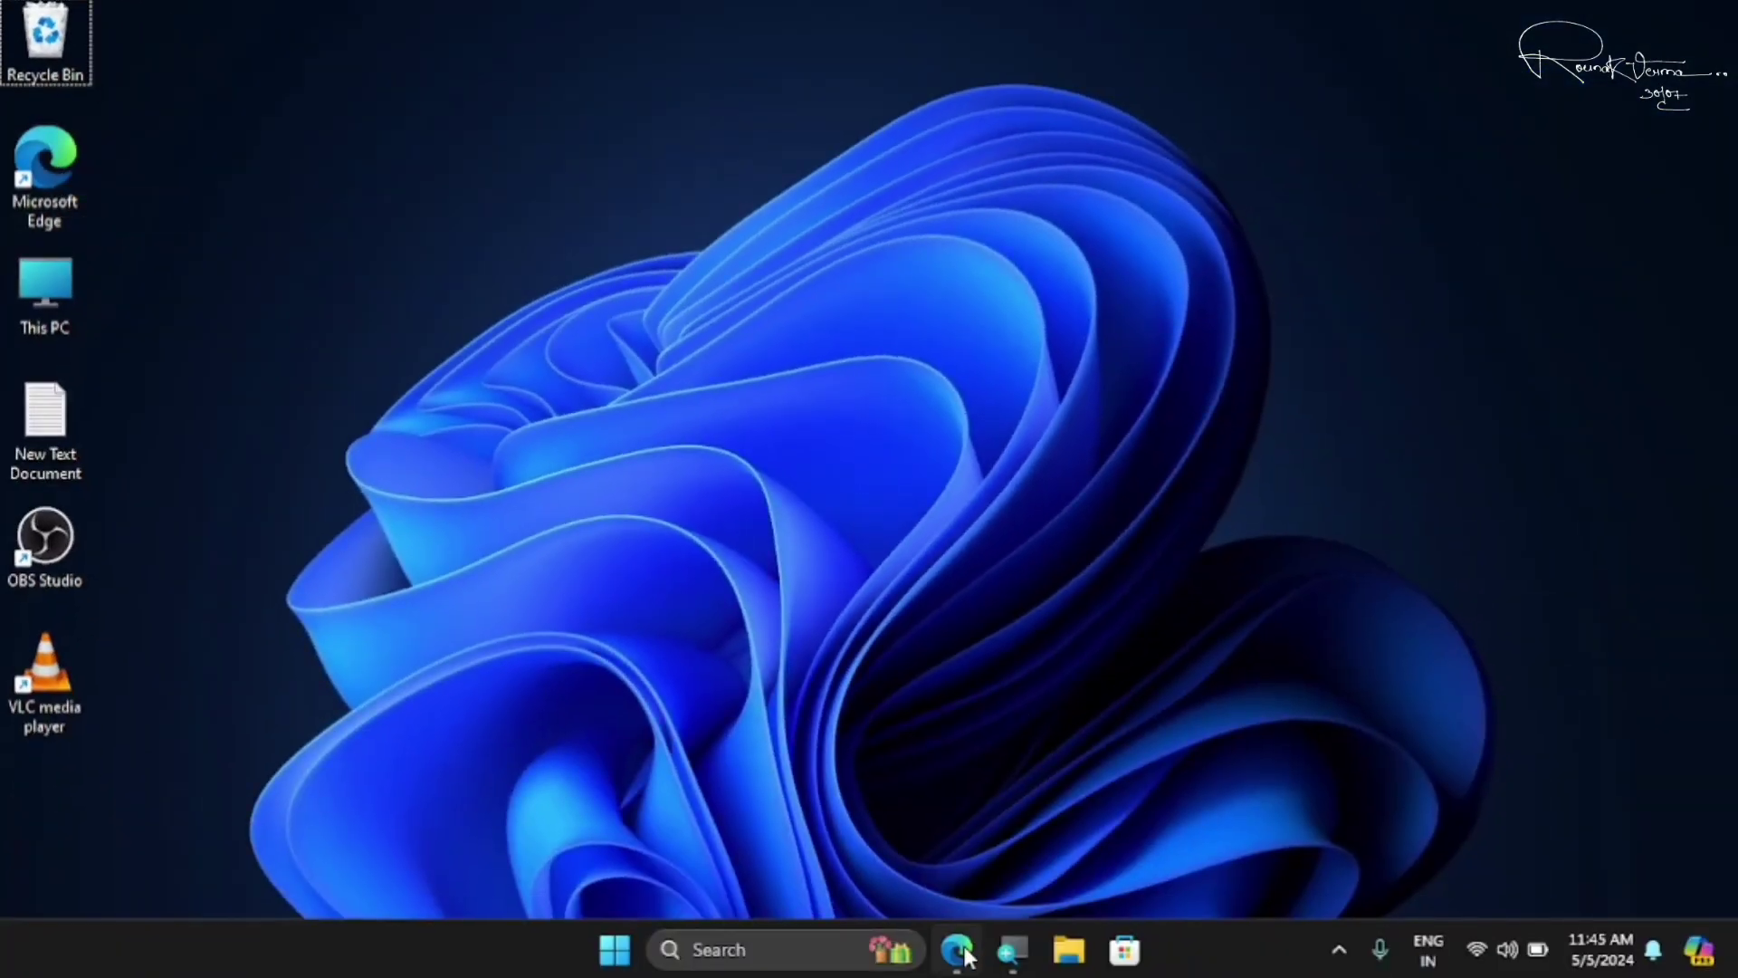
Switch to Microsoft Edge, download the Chrome installer from the Google Chrome page and minimize the browser.
{"action": "left_click", "coordinate": [960, 949]}
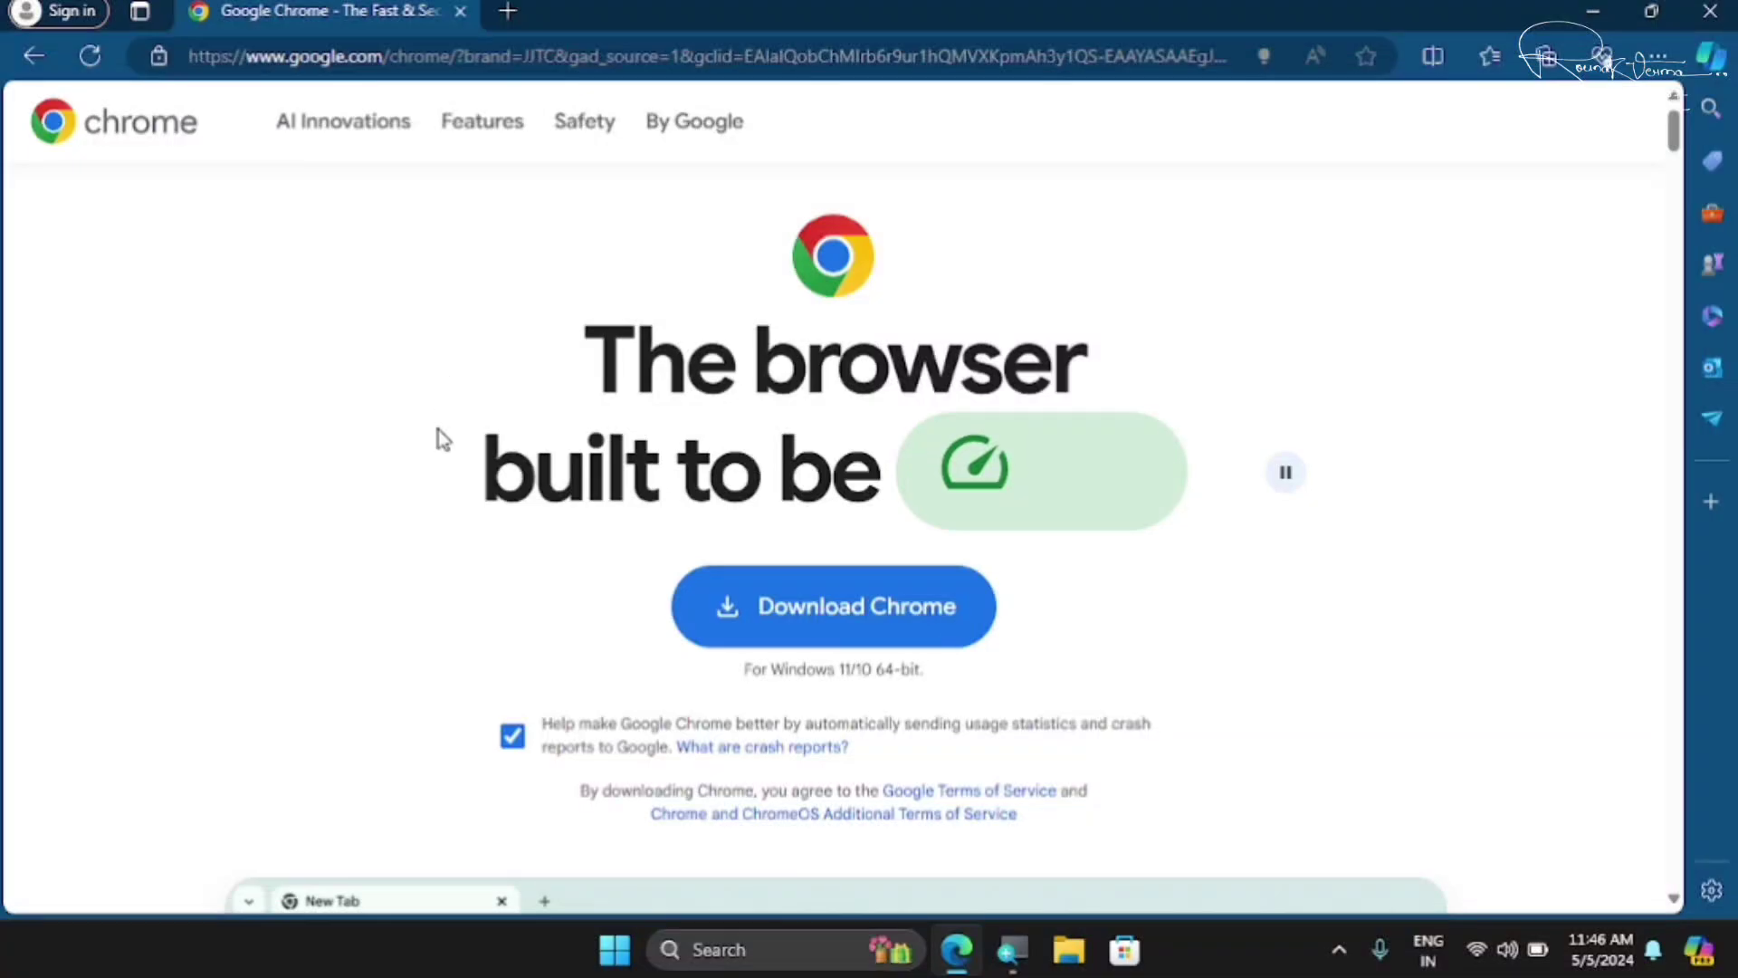
{"action": "scroll", "coordinate": [438, 429], "scroll_direction": "down", "scroll_amount": 4}
{"action": "scroll", "coordinate": [439, 429], "scroll_direction": "up", "scroll_amount": 4}
{"action": "scroll", "coordinate": [438, 429], "scroll_direction": "down", "scroll_amount": 8}
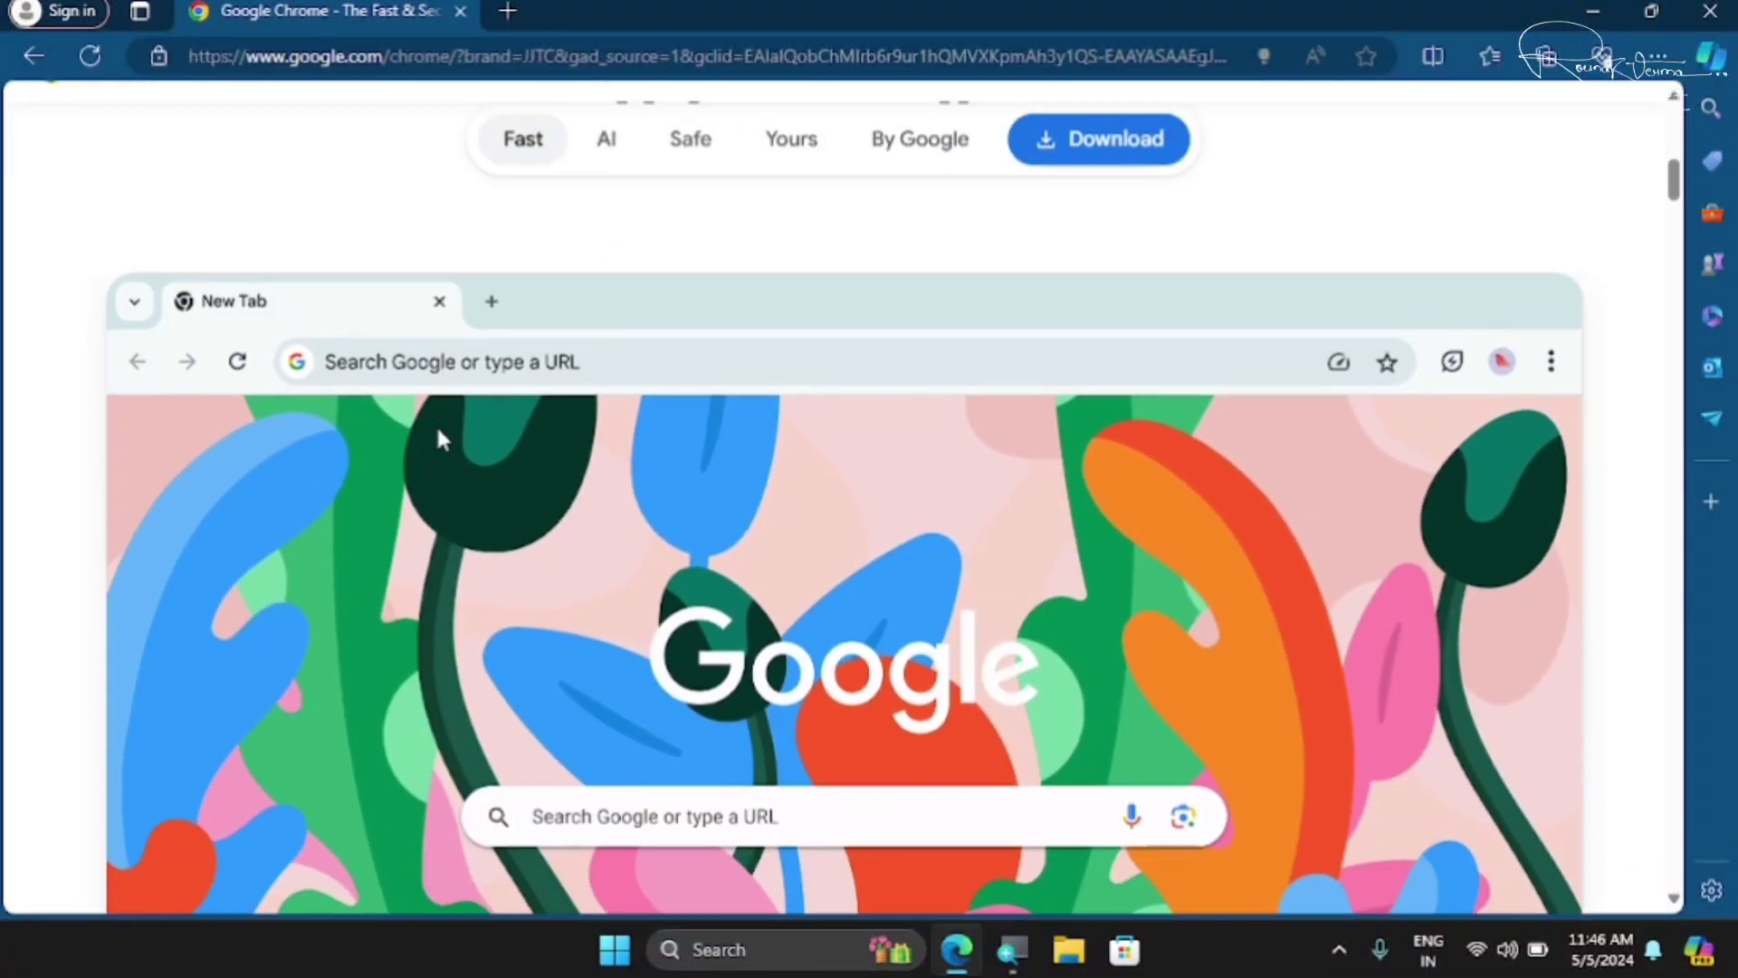
{"action": "scroll", "coordinate": [438, 429], "scroll_direction": "up", "scroll_amount": 5}
{"action": "scroll", "coordinate": [438, 430], "scroll_direction": "up", "scroll_amount": 3}
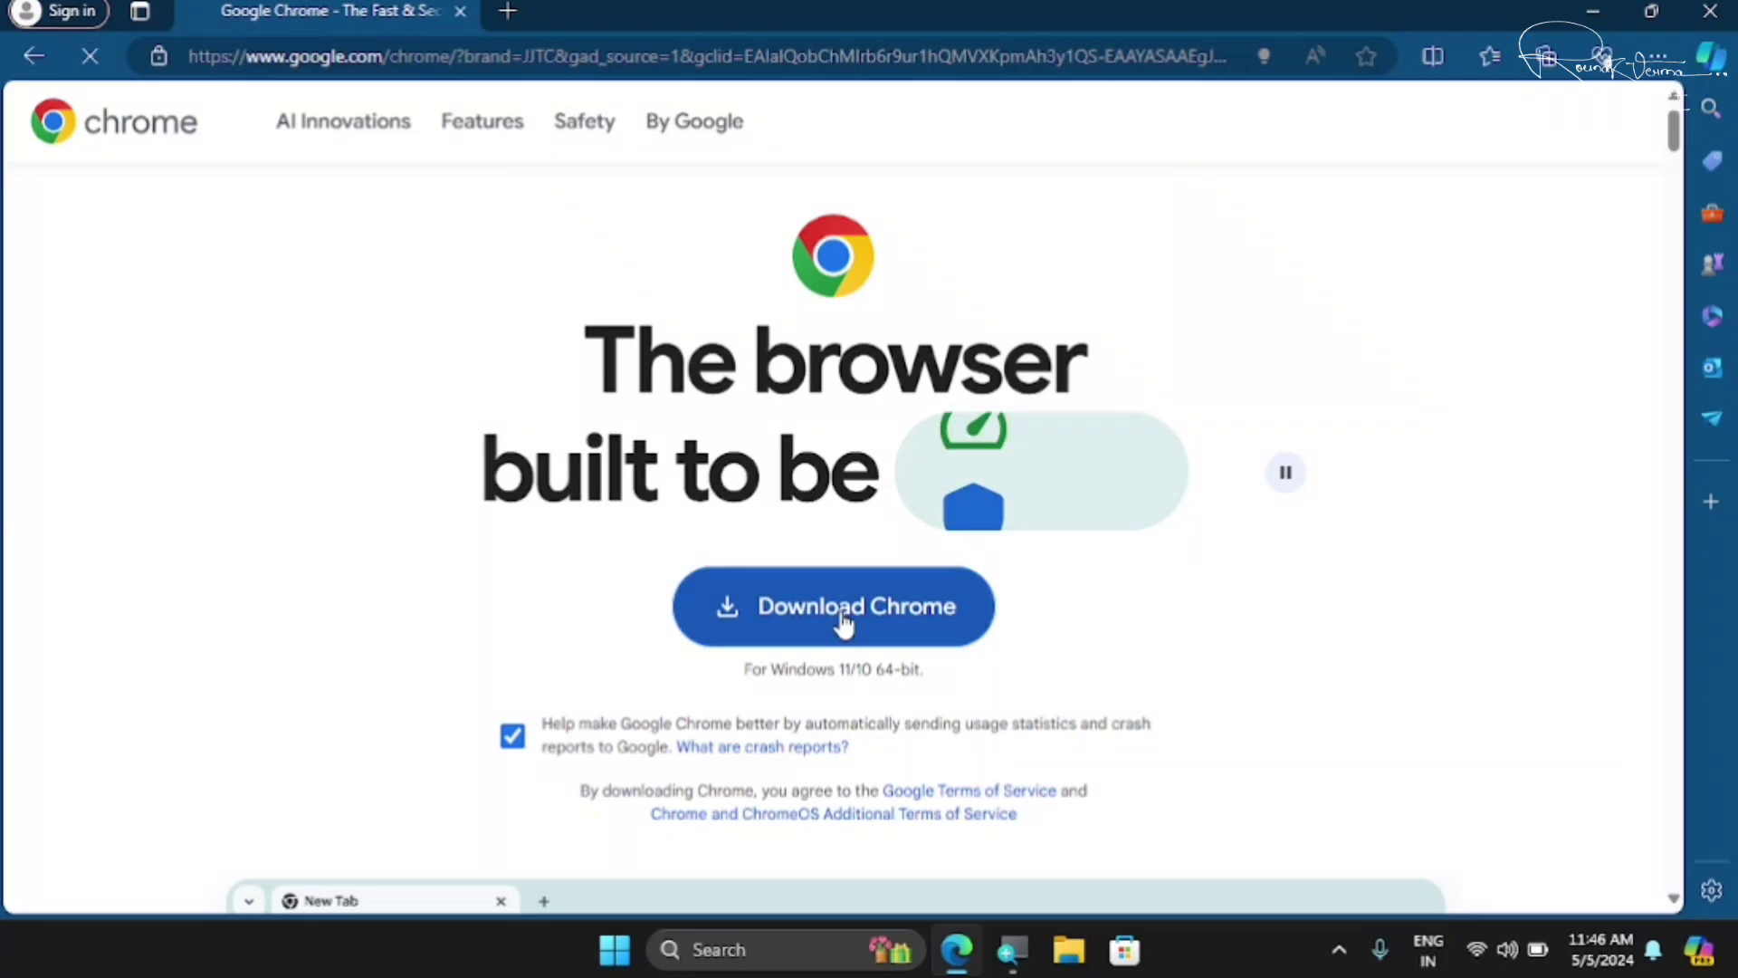
{"action": "left_click", "coordinate": [842, 622]}
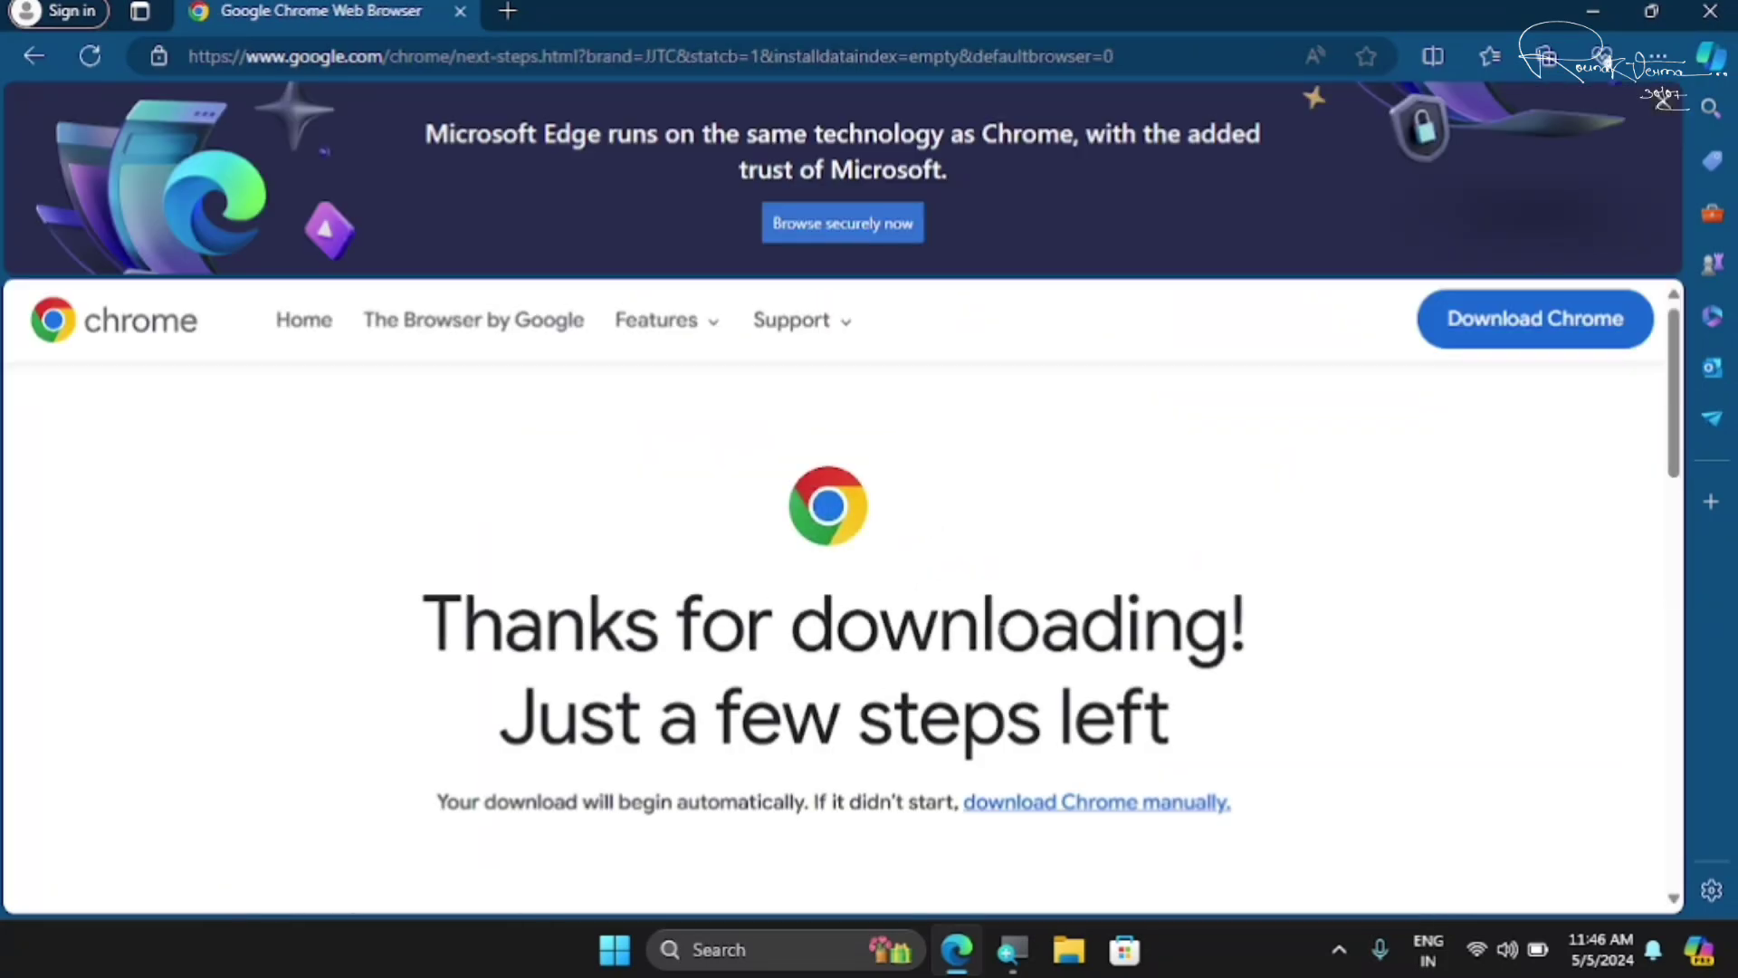
{"action": "scroll", "coordinate": [832, 589], "scroll_direction": "down", "scroll_amount": 3}
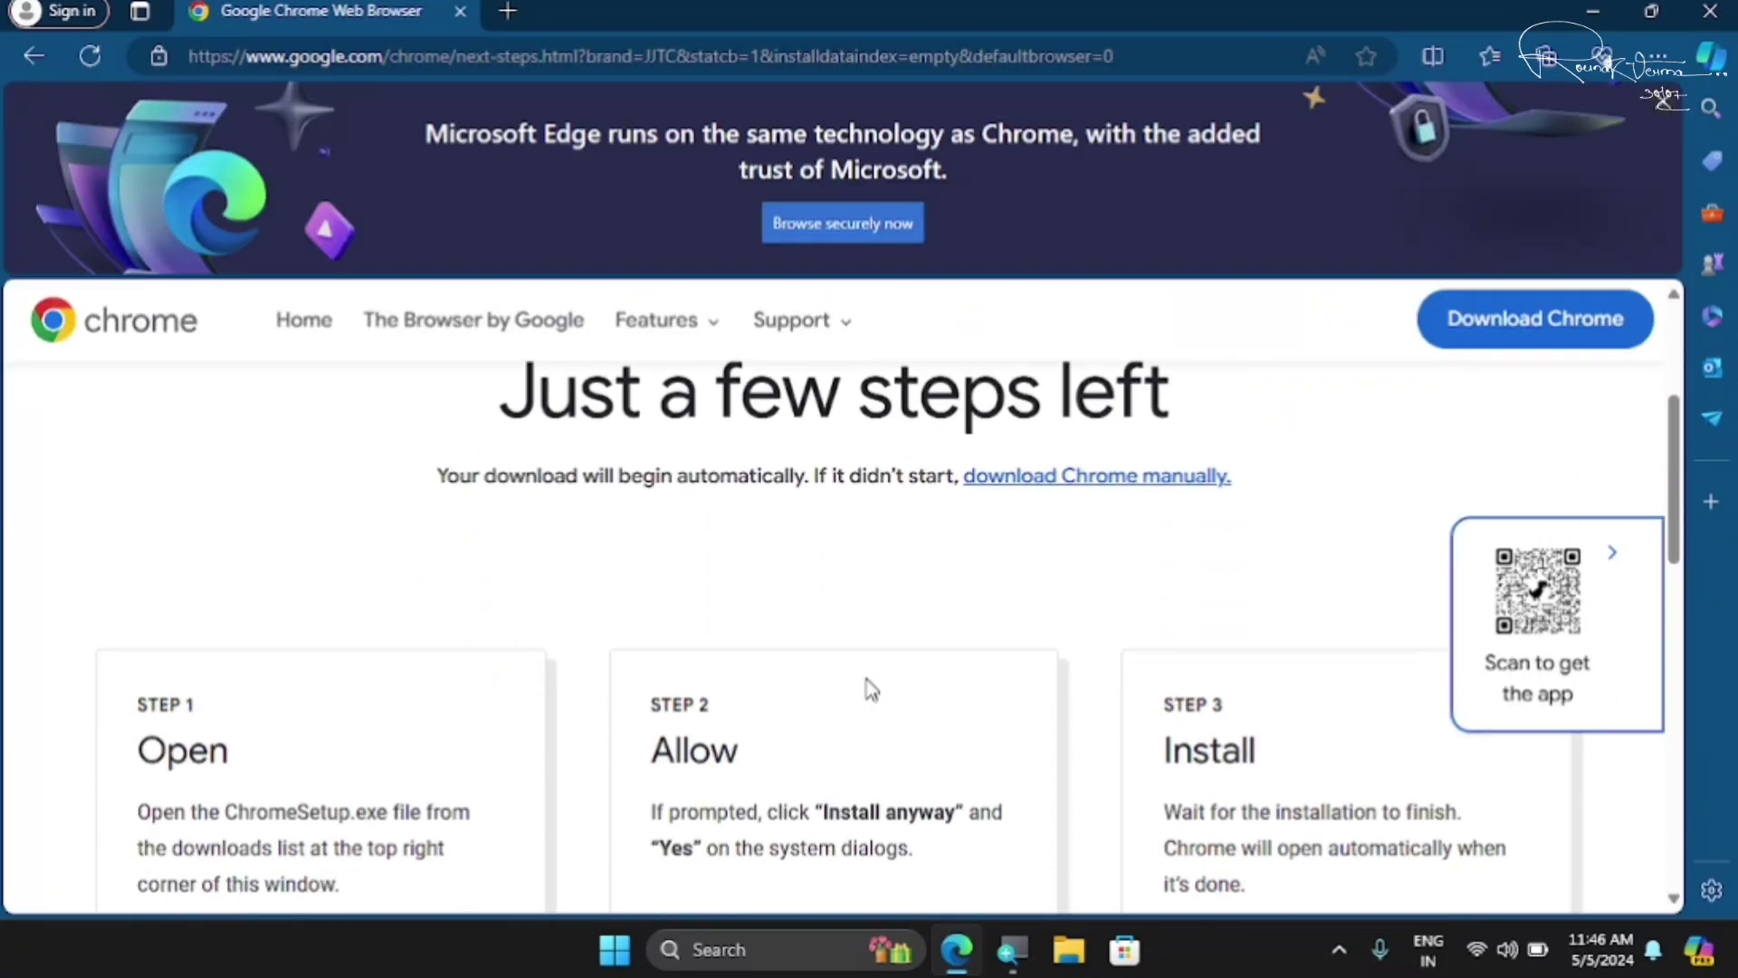
{"action": "scroll", "coordinate": [871, 690], "scroll_direction": "up", "scroll_amount": 3}
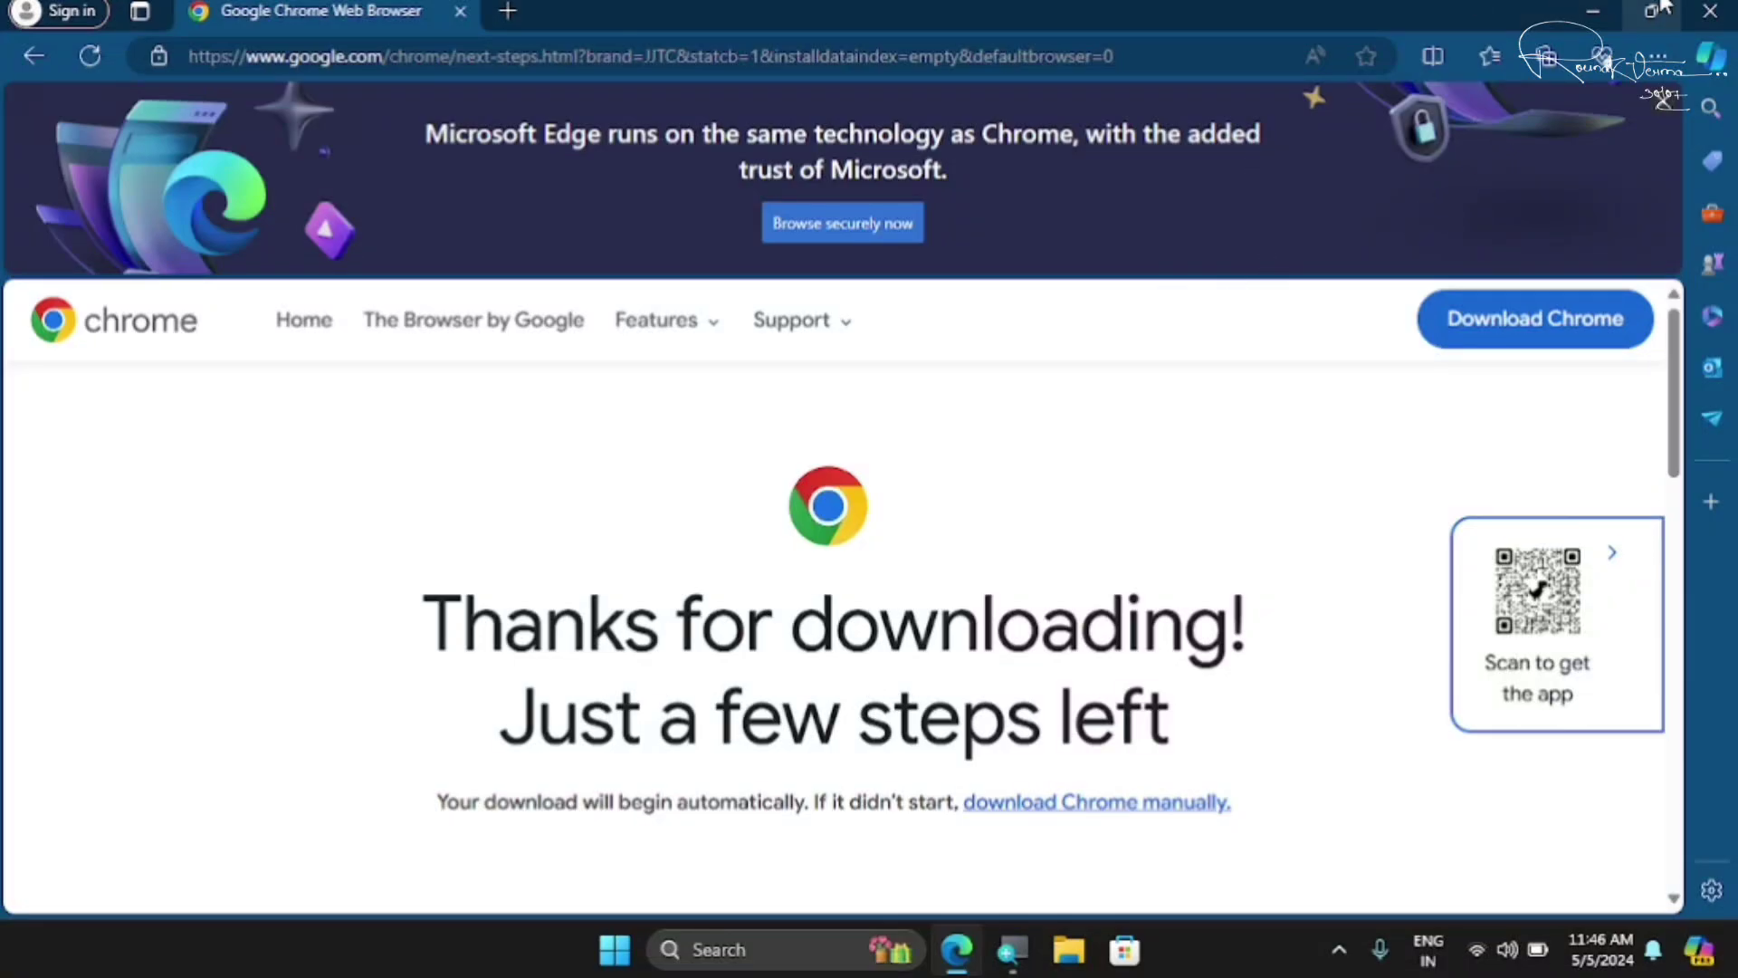
{"action": "left_click", "coordinate": [1593, 11]}
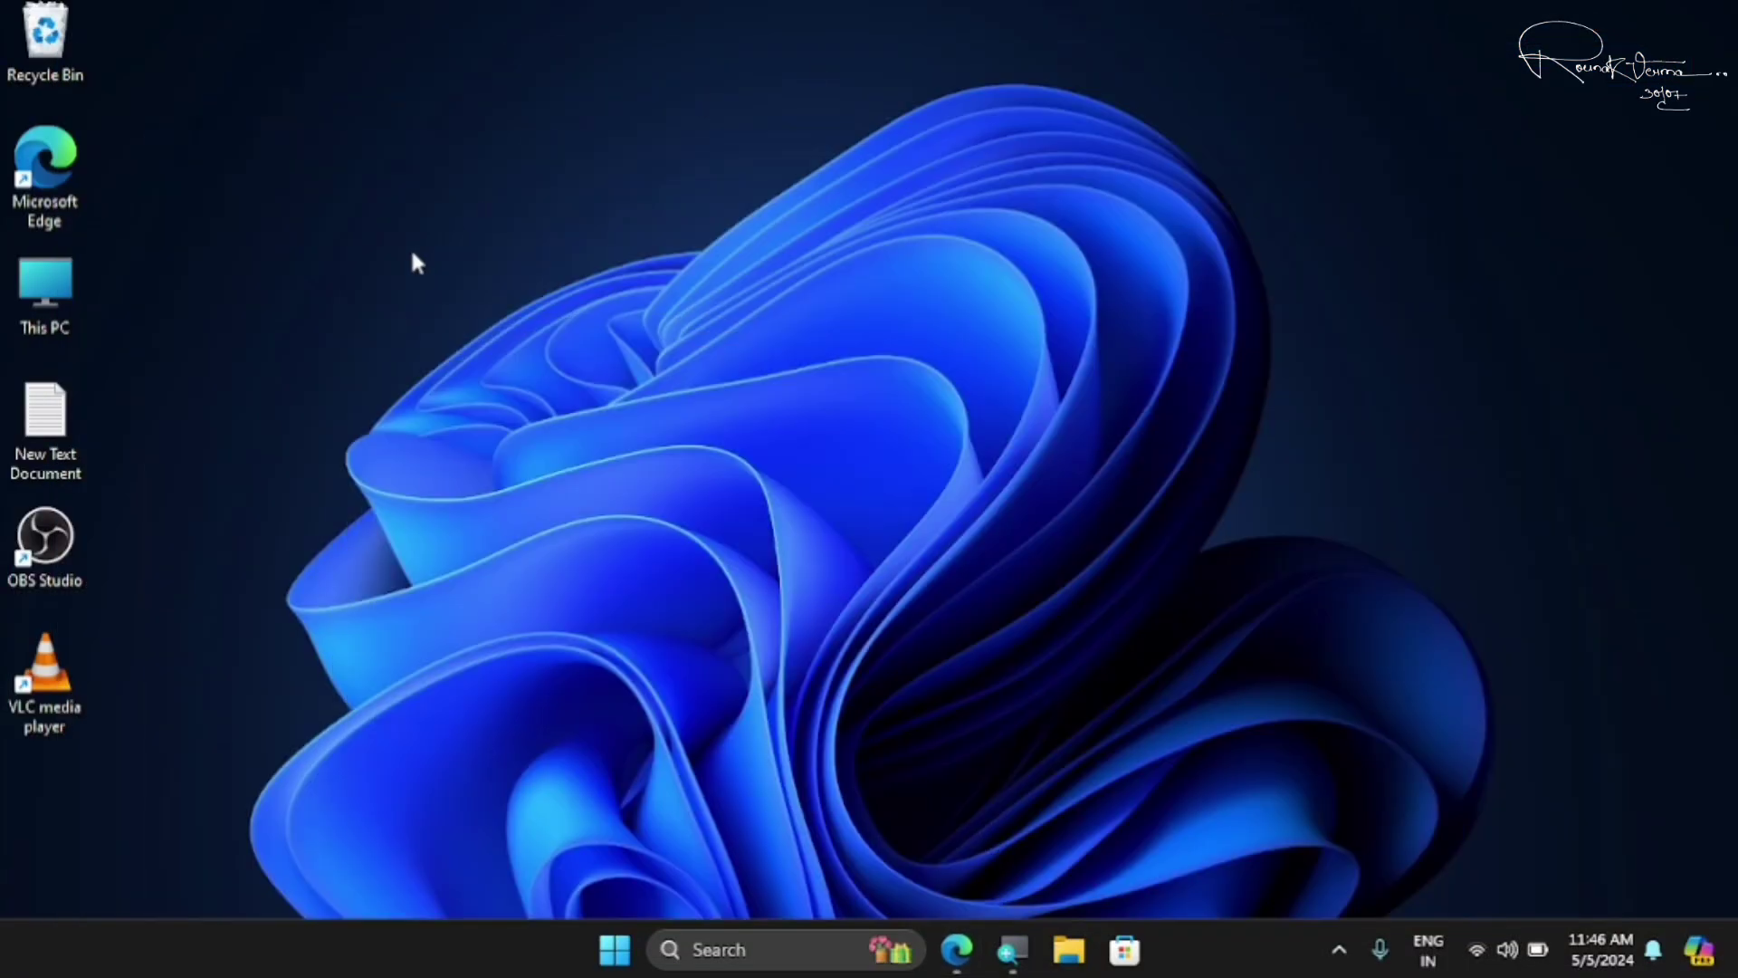
Install Chrome by running ChromeSetup from the Downloads folder with permission granted, and close the folder window.
{"action": "double_click", "coordinate": [36, 281]}
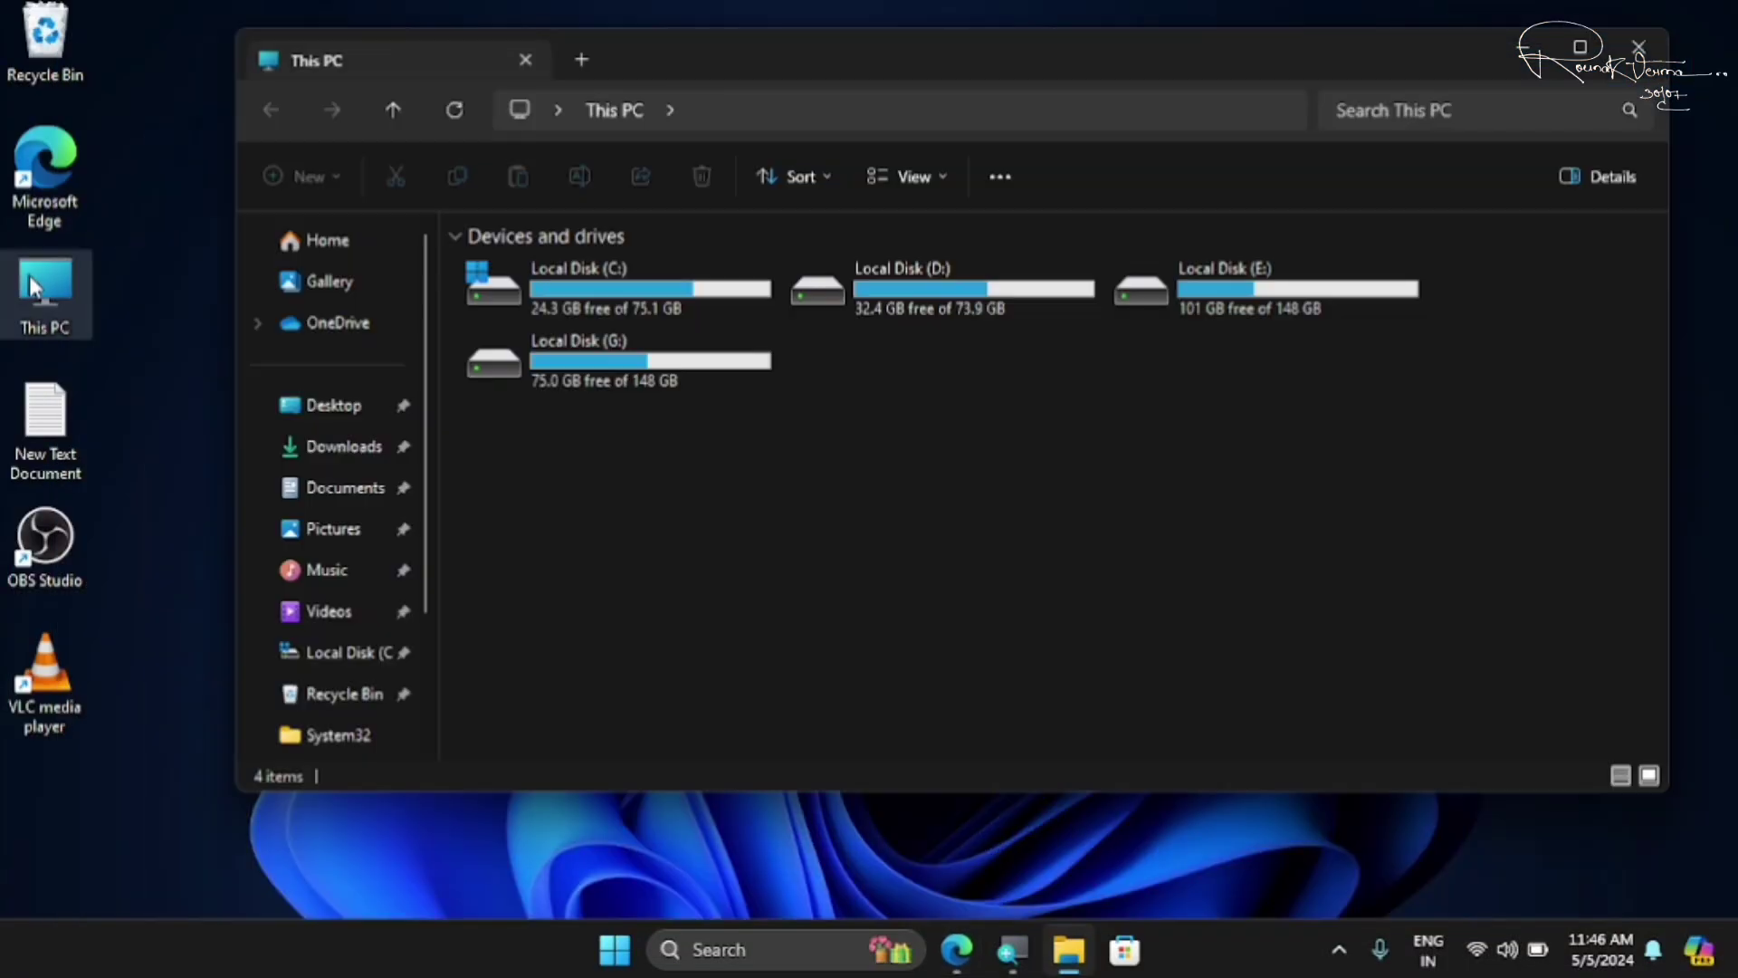
{"action": "left_click", "coordinate": [345, 456]}
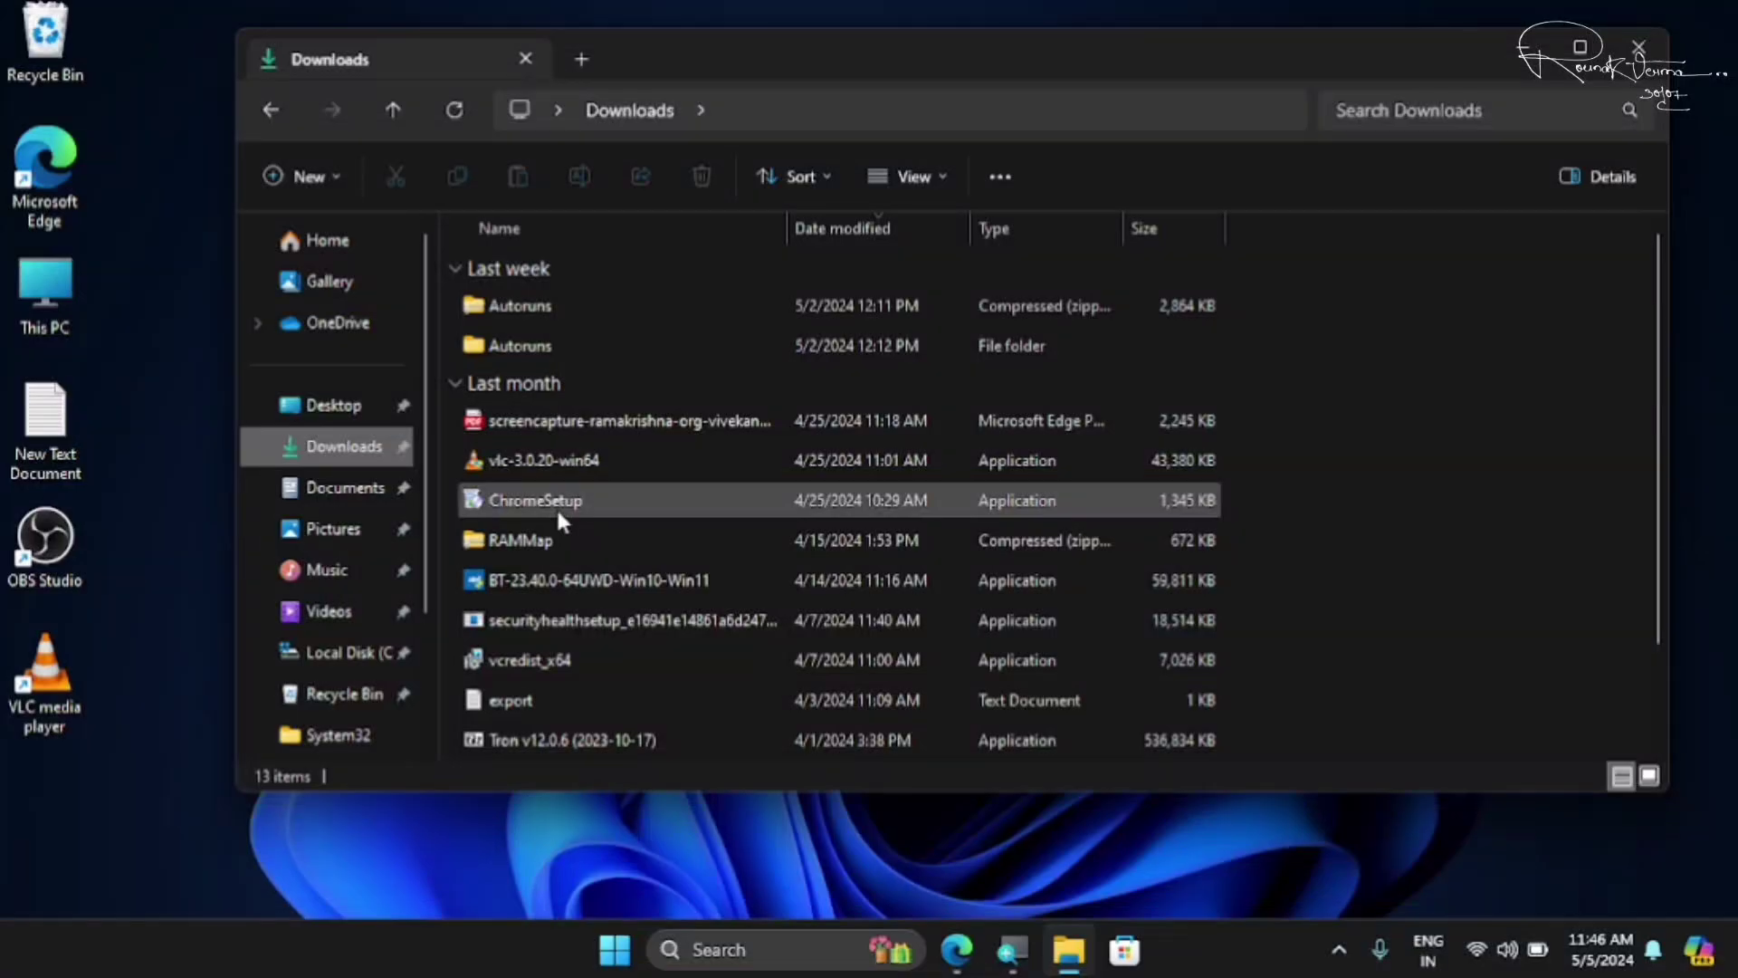
{"action": "left_click", "coordinate": [556, 507]}
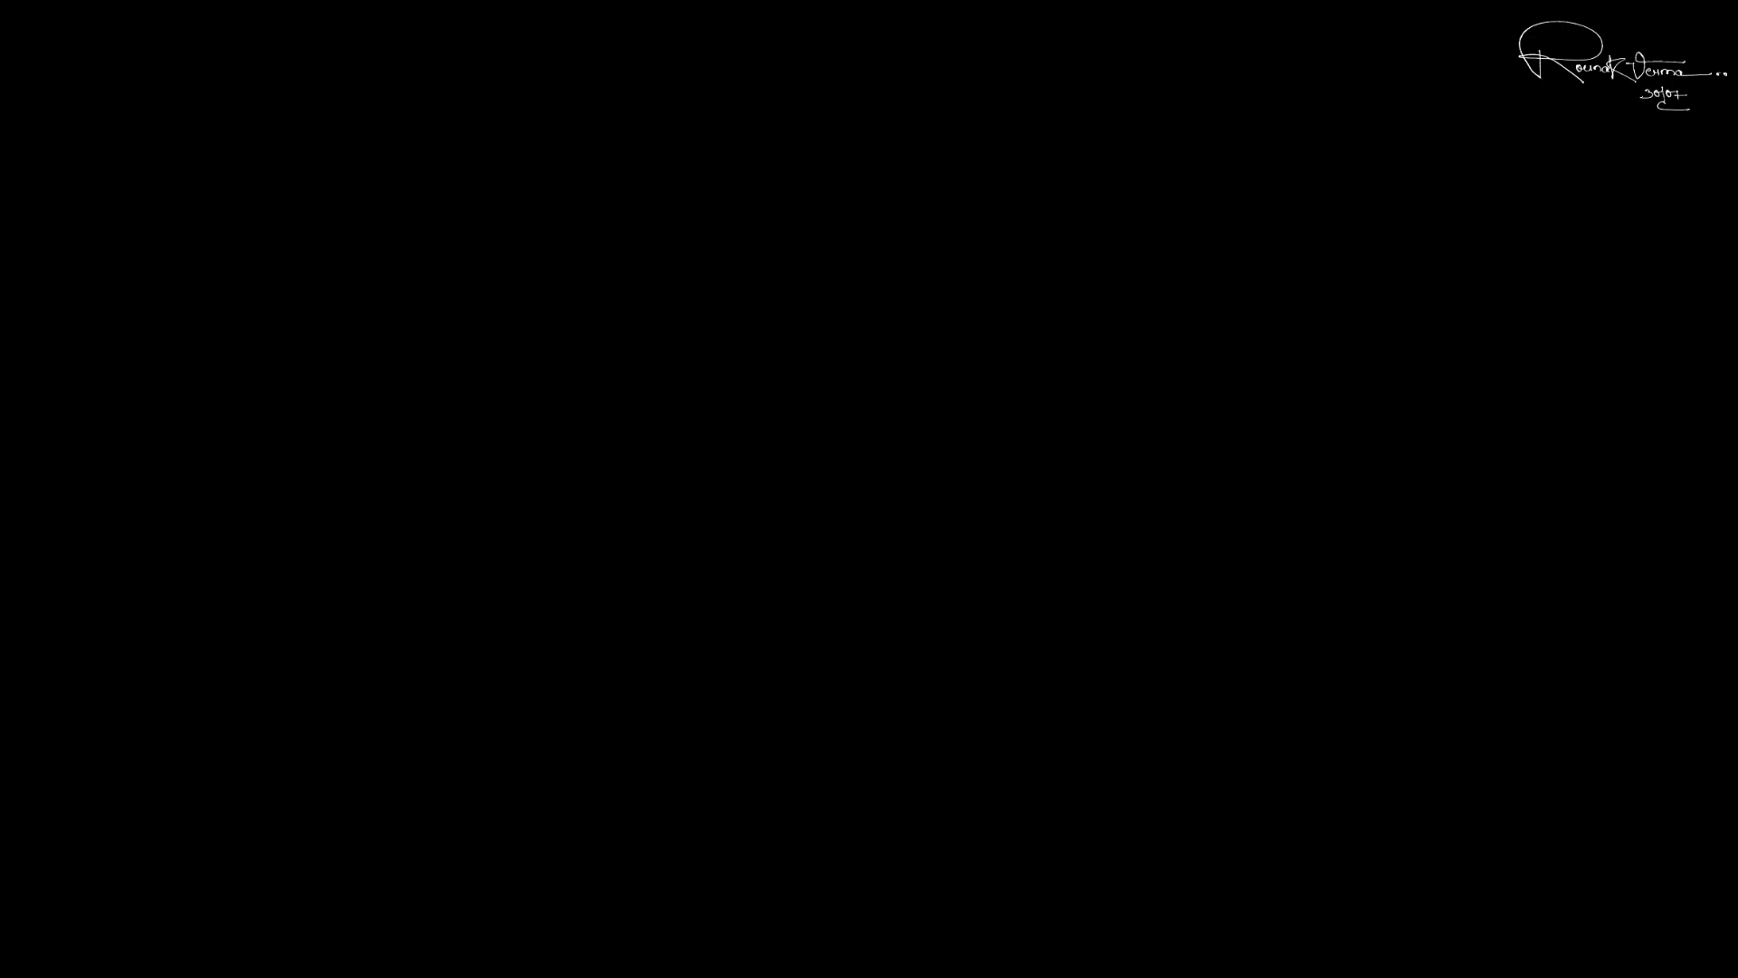
{"action": "left_click", "coordinate": [732, 649]}
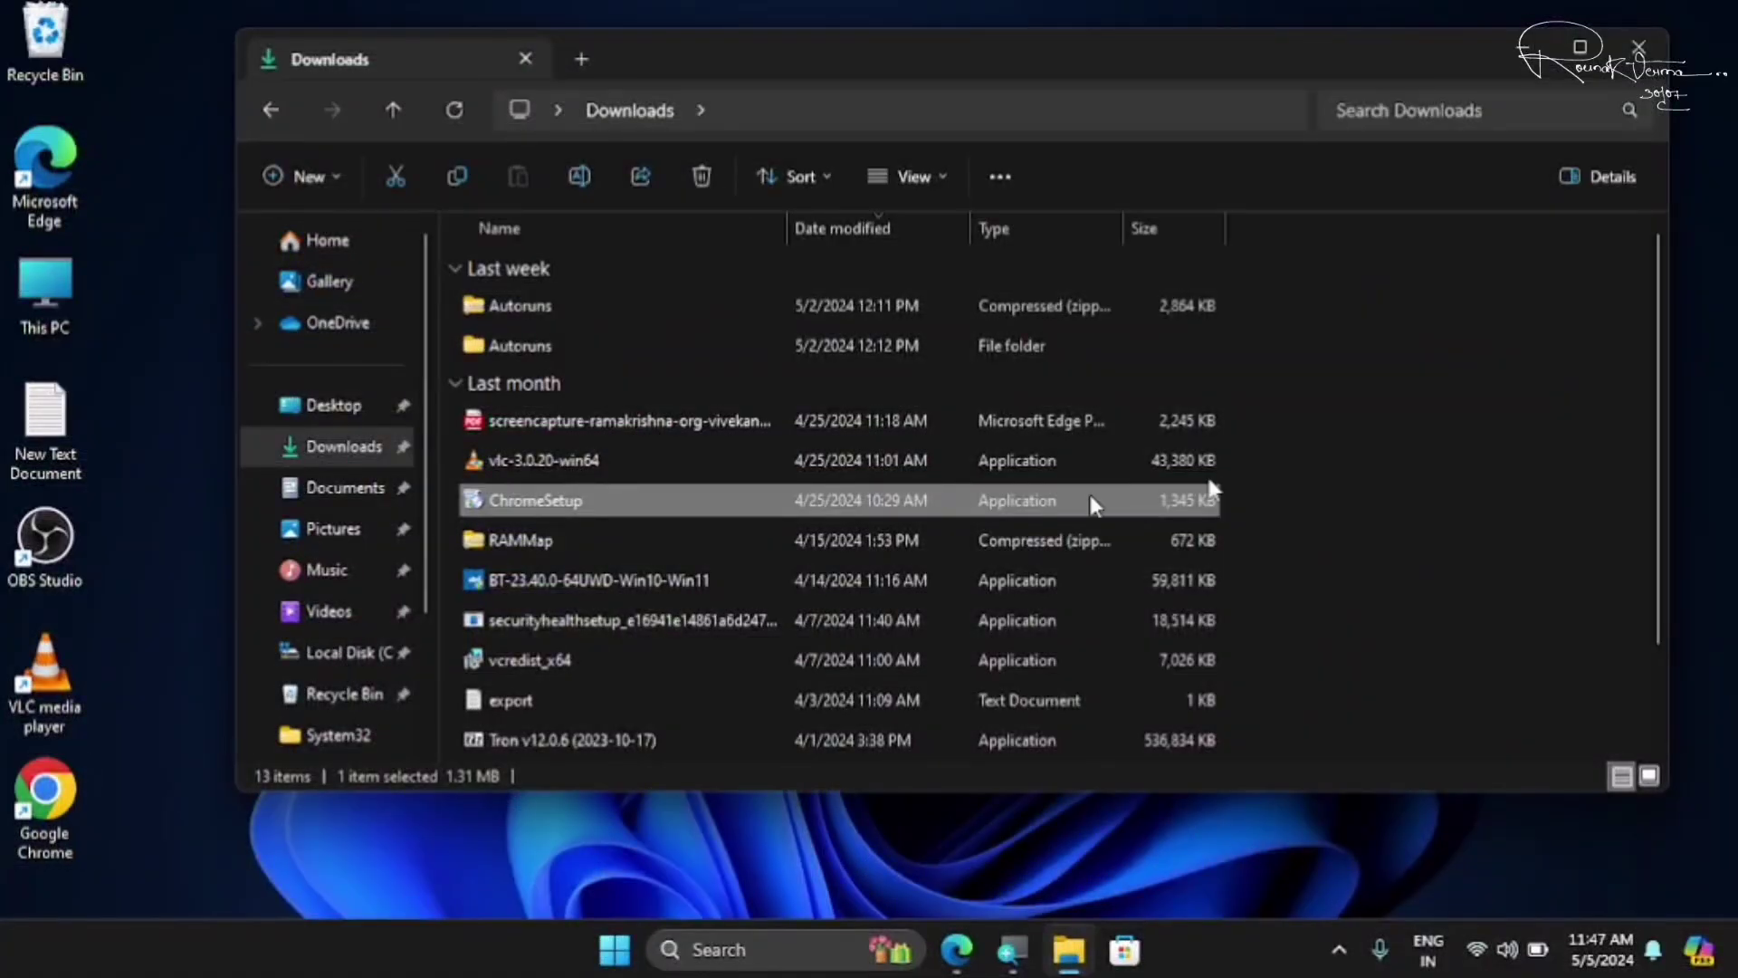
{"action": "left_click", "coordinate": [1638, 50]}
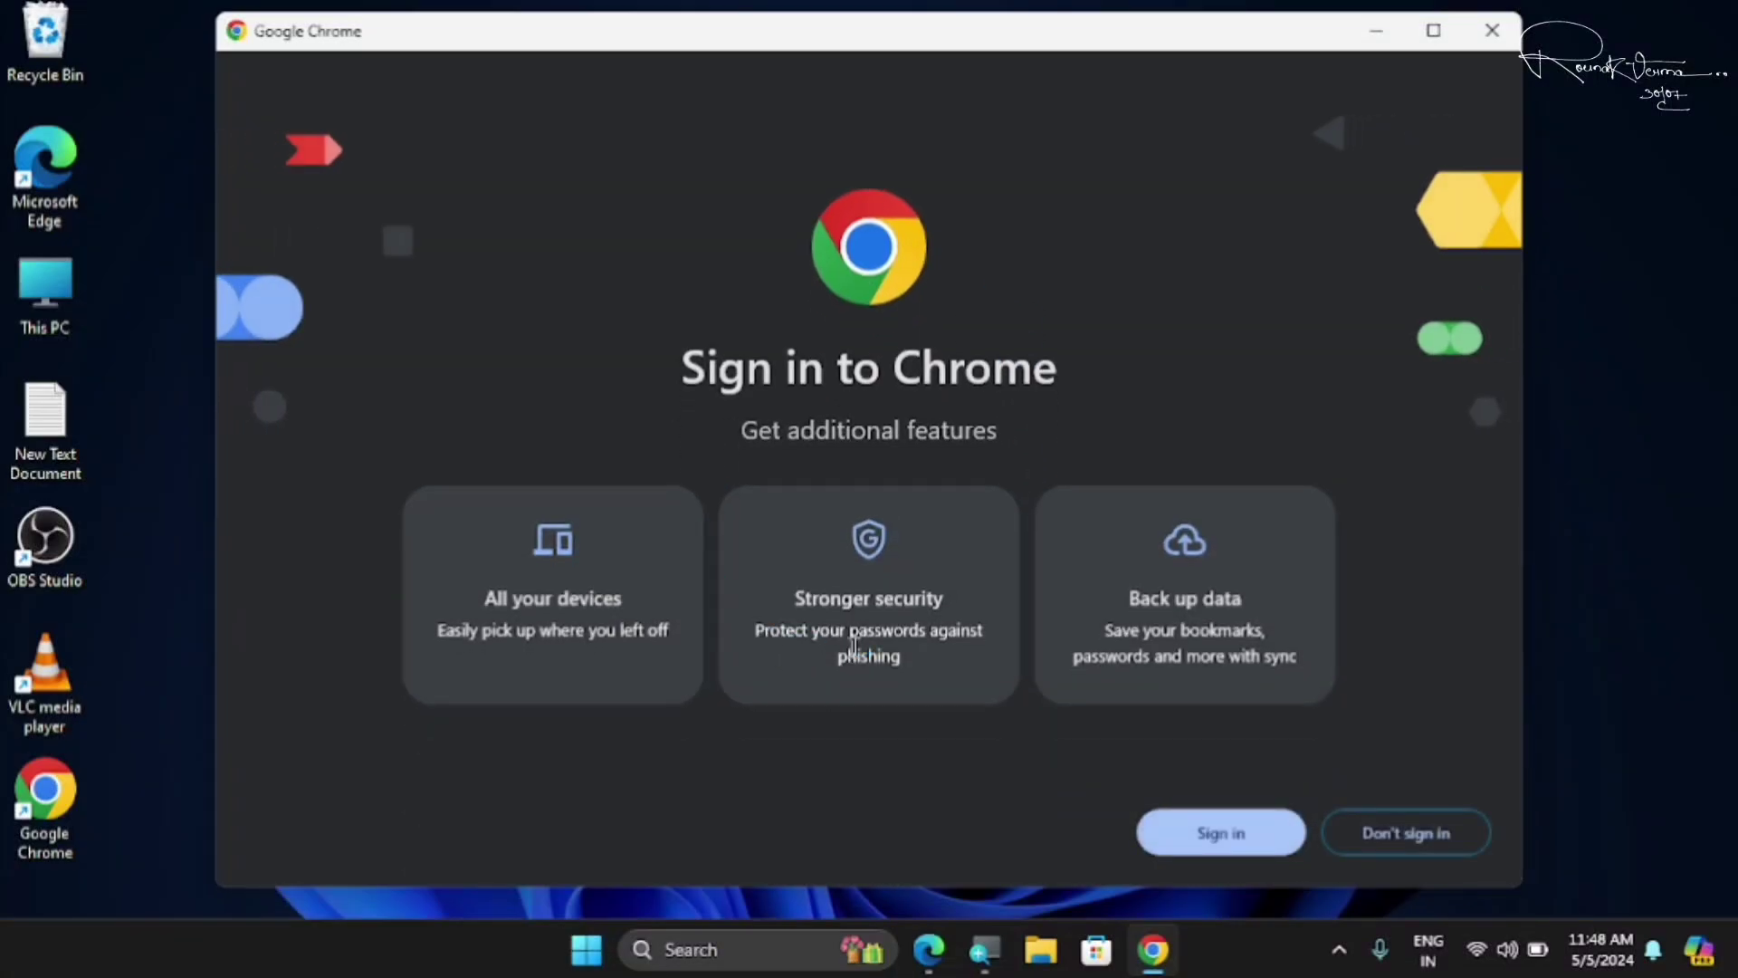
Complete Chrome's first-run setup without signing in or setting it as default browser, and accept the ad privacy notice.
{"action": "left_click", "coordinate": [1400, 838]}
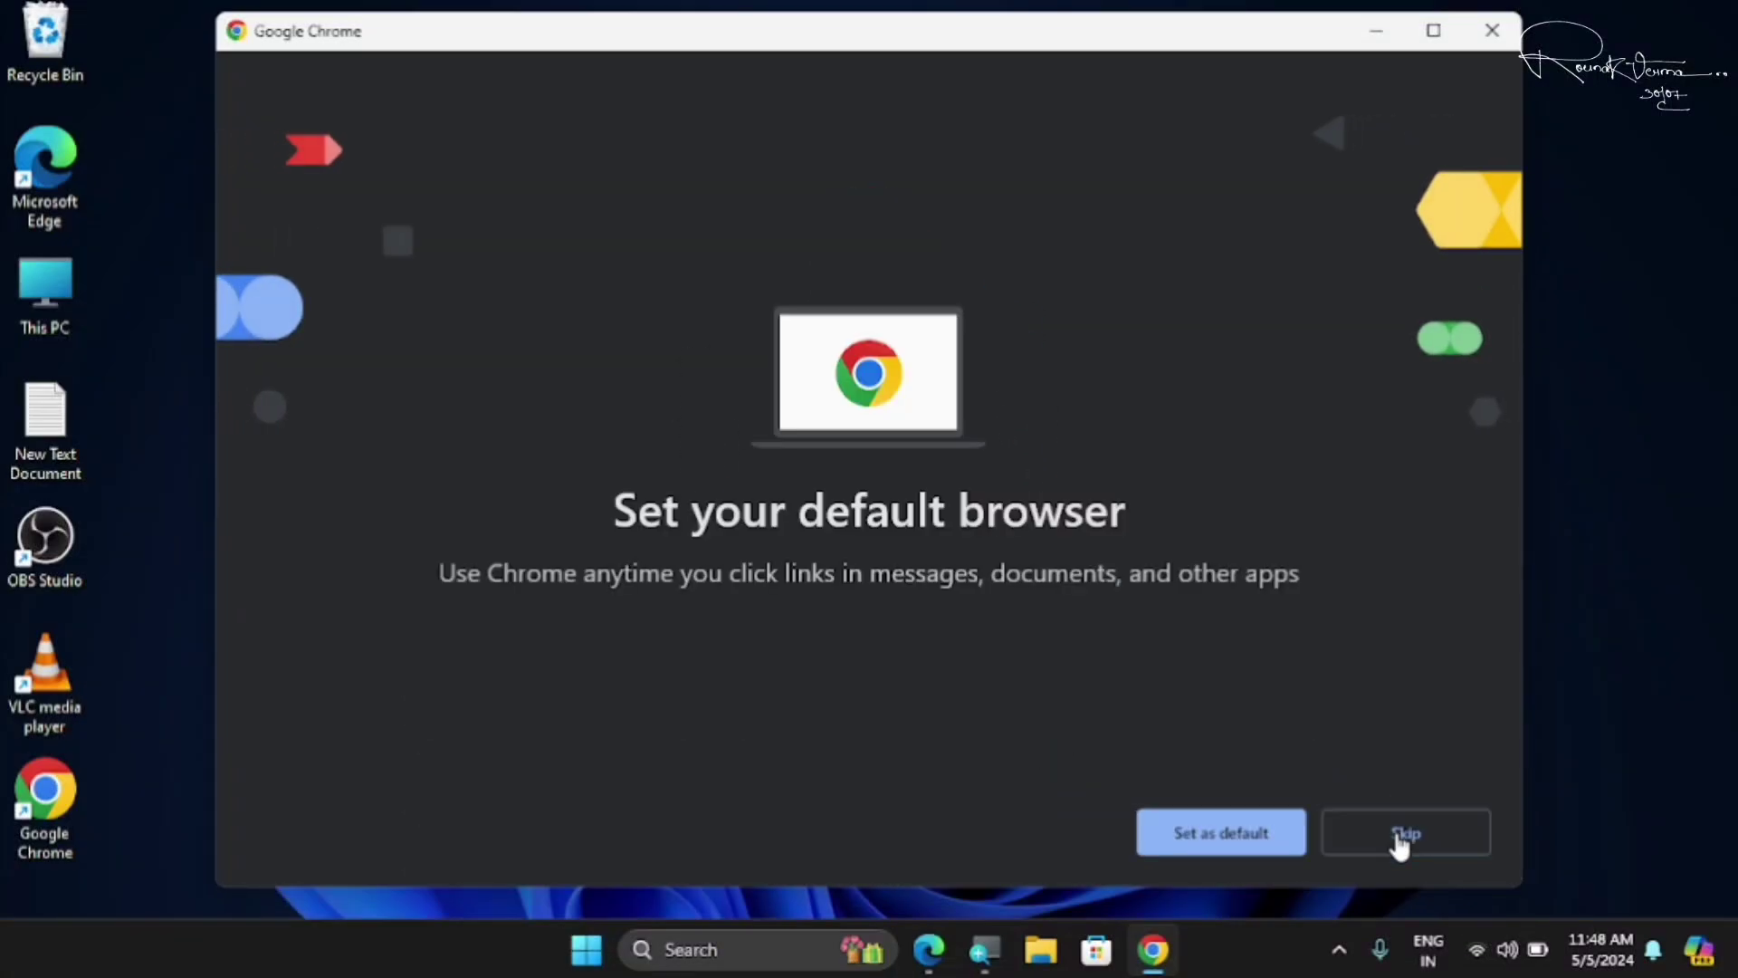
{"action": "left_click", "coordinate": [1402, 835]}
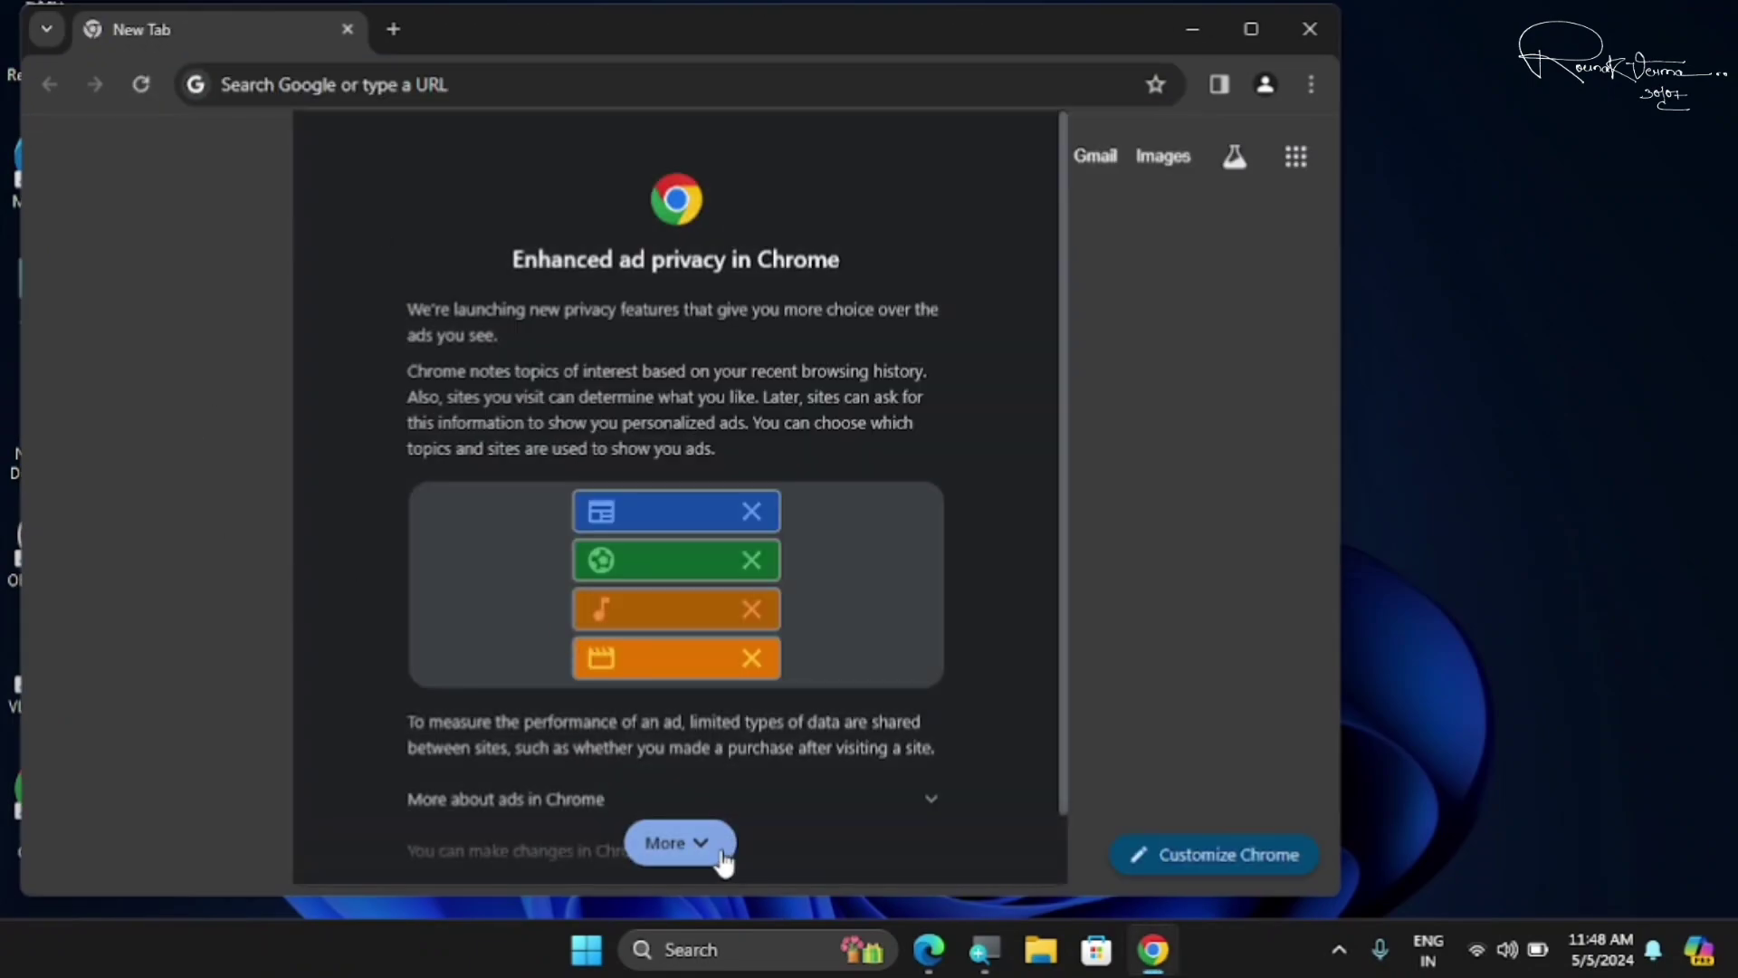
{"action": "left_click", "coordinate": [722, 860]}
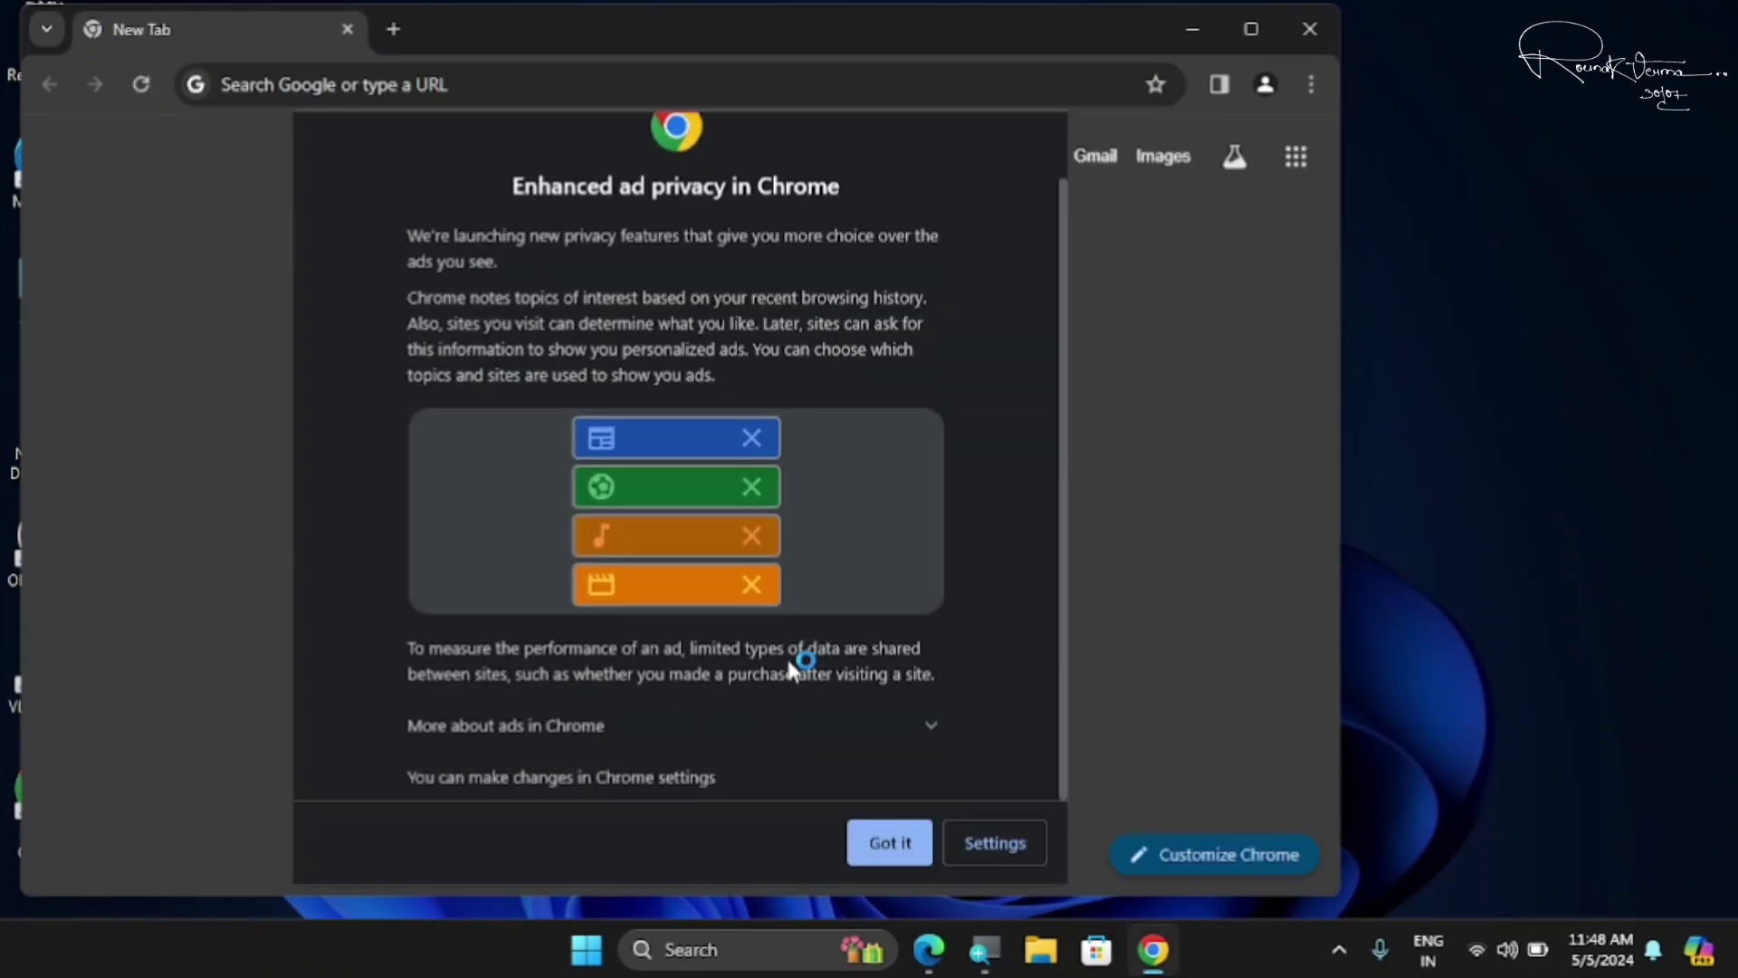
{"action": "left_click", "coordinate": [906, 851]}
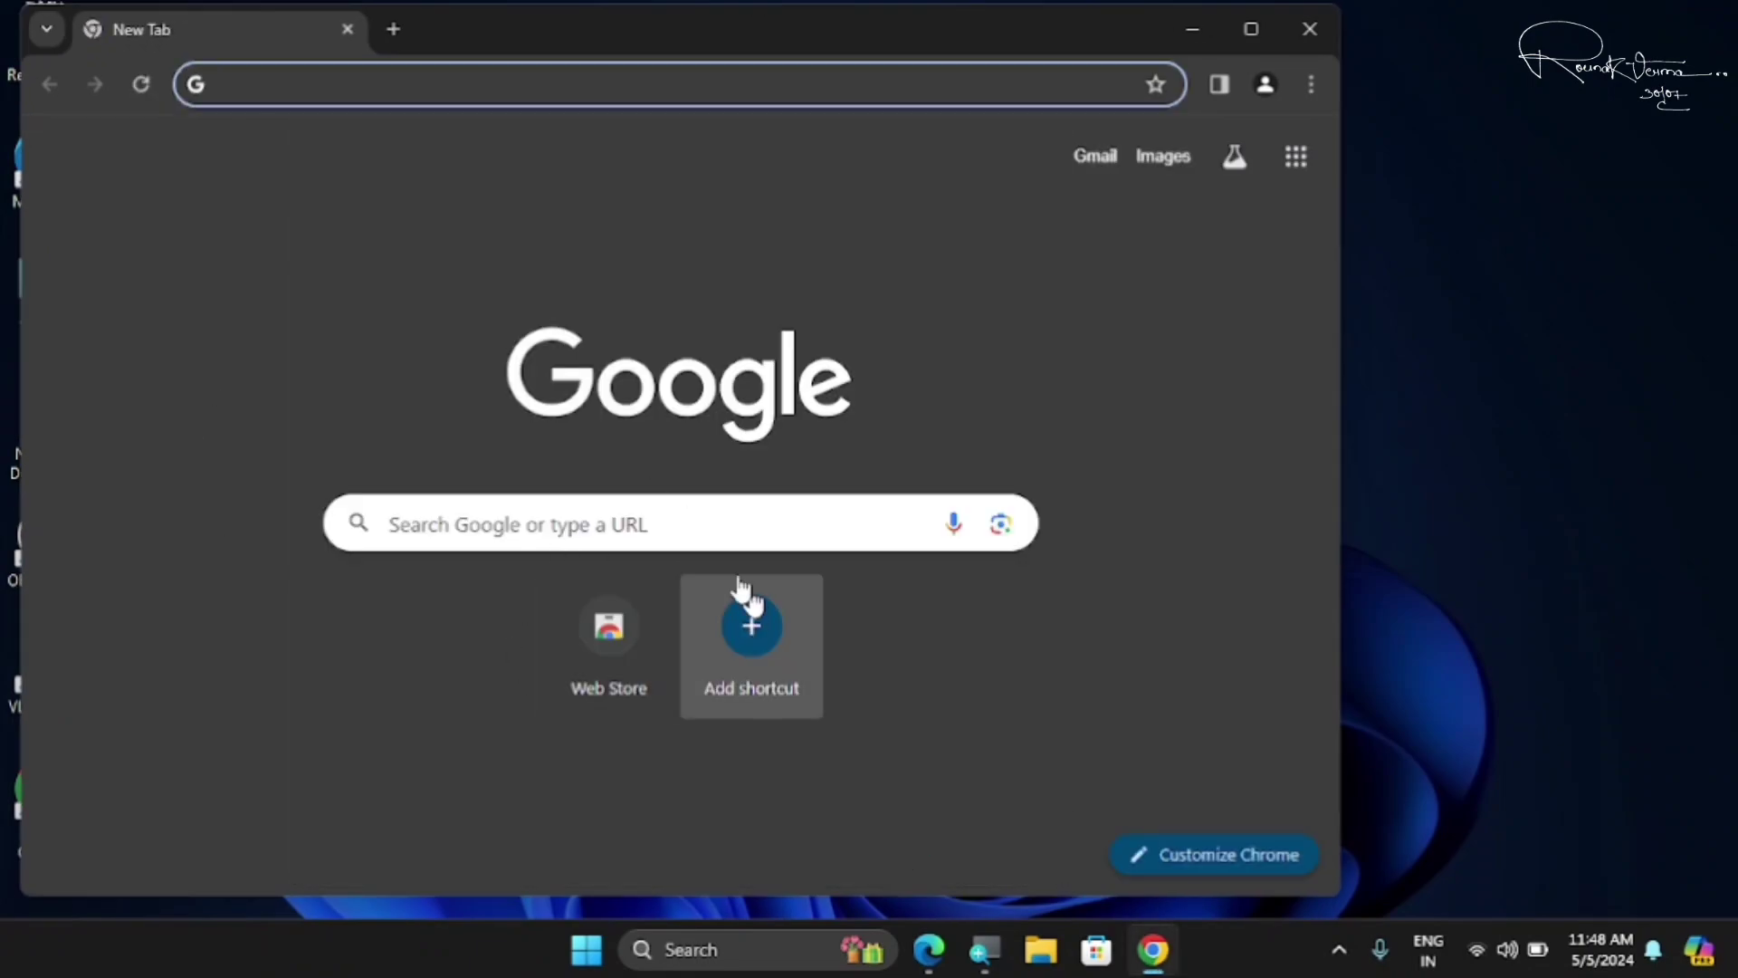
Test Chrome by loading google.com and searching for "chrome download".
{"action": "type", "text": "google.com"}
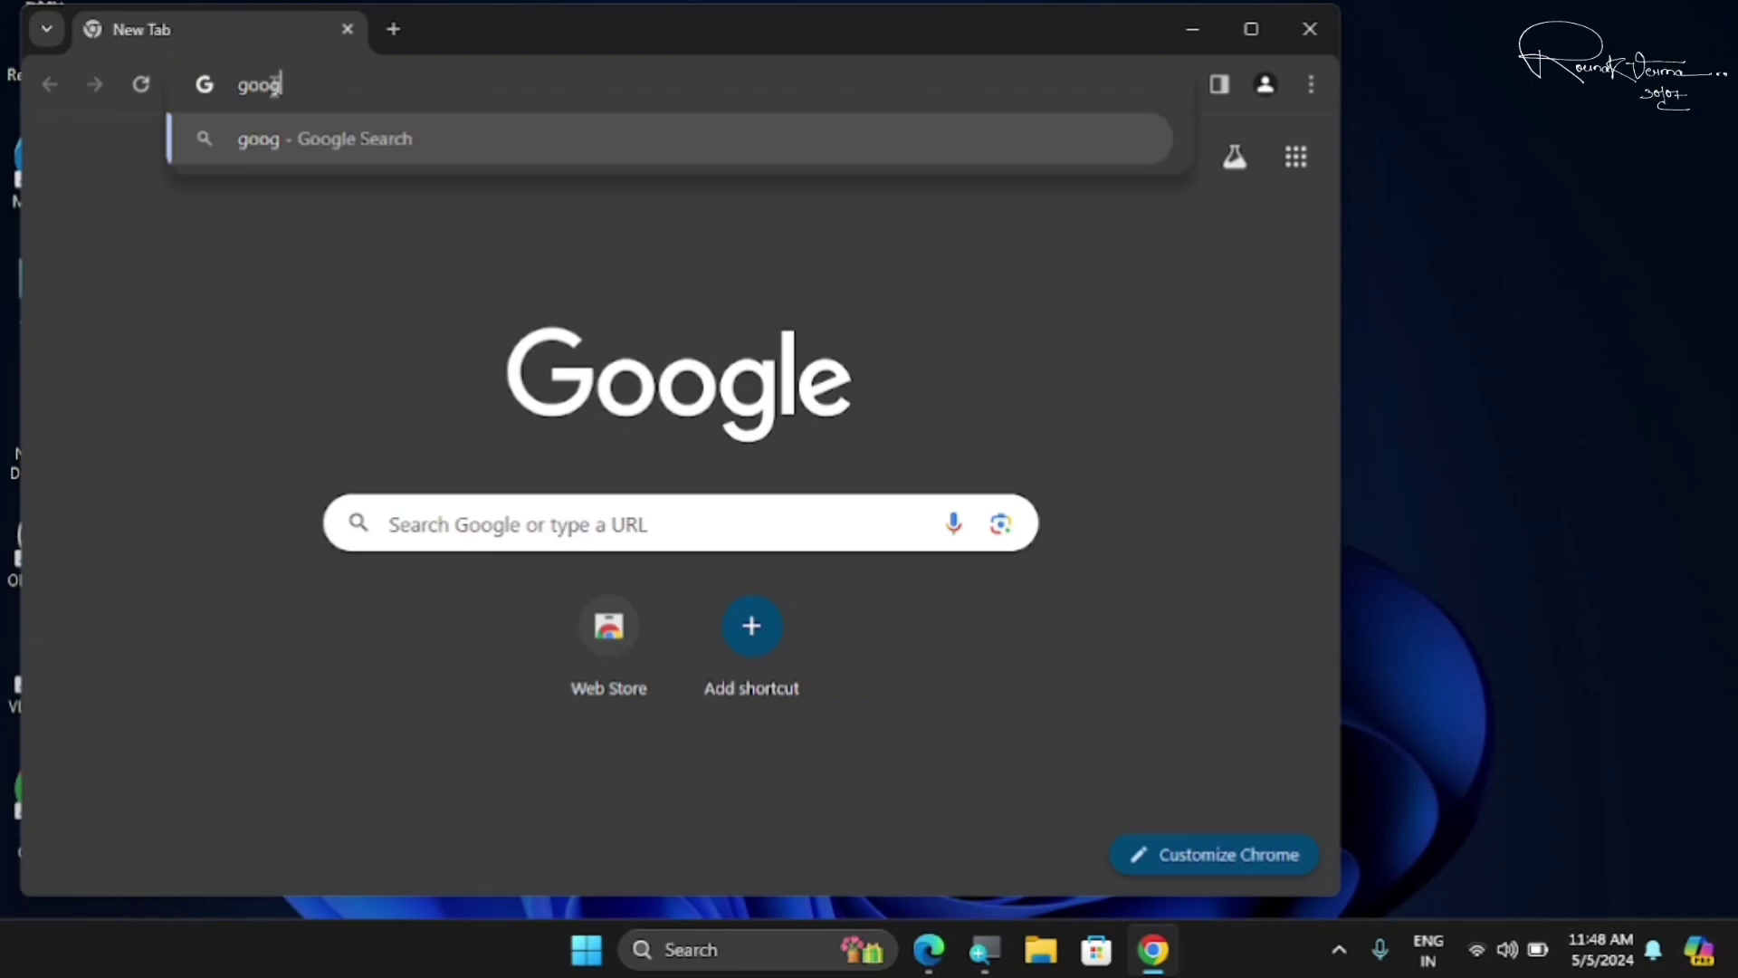
{"action": "key", "text": "Return"}
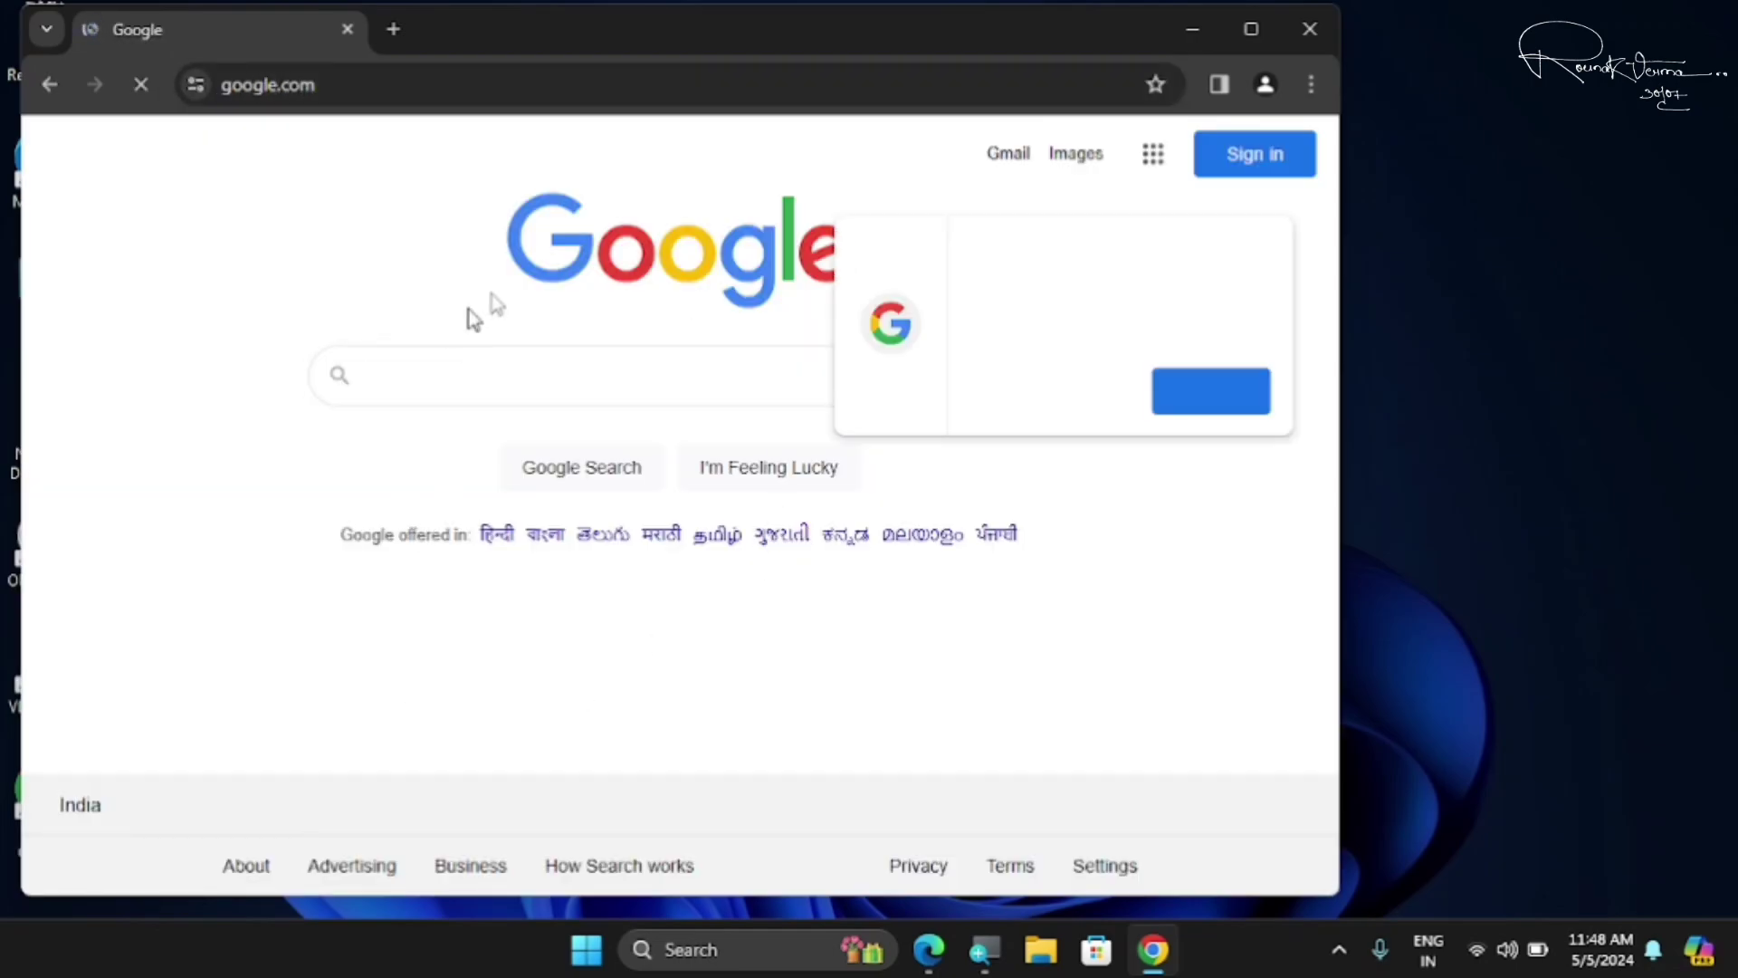
{"action": "left_click", "coordinate": [1121, 392]}
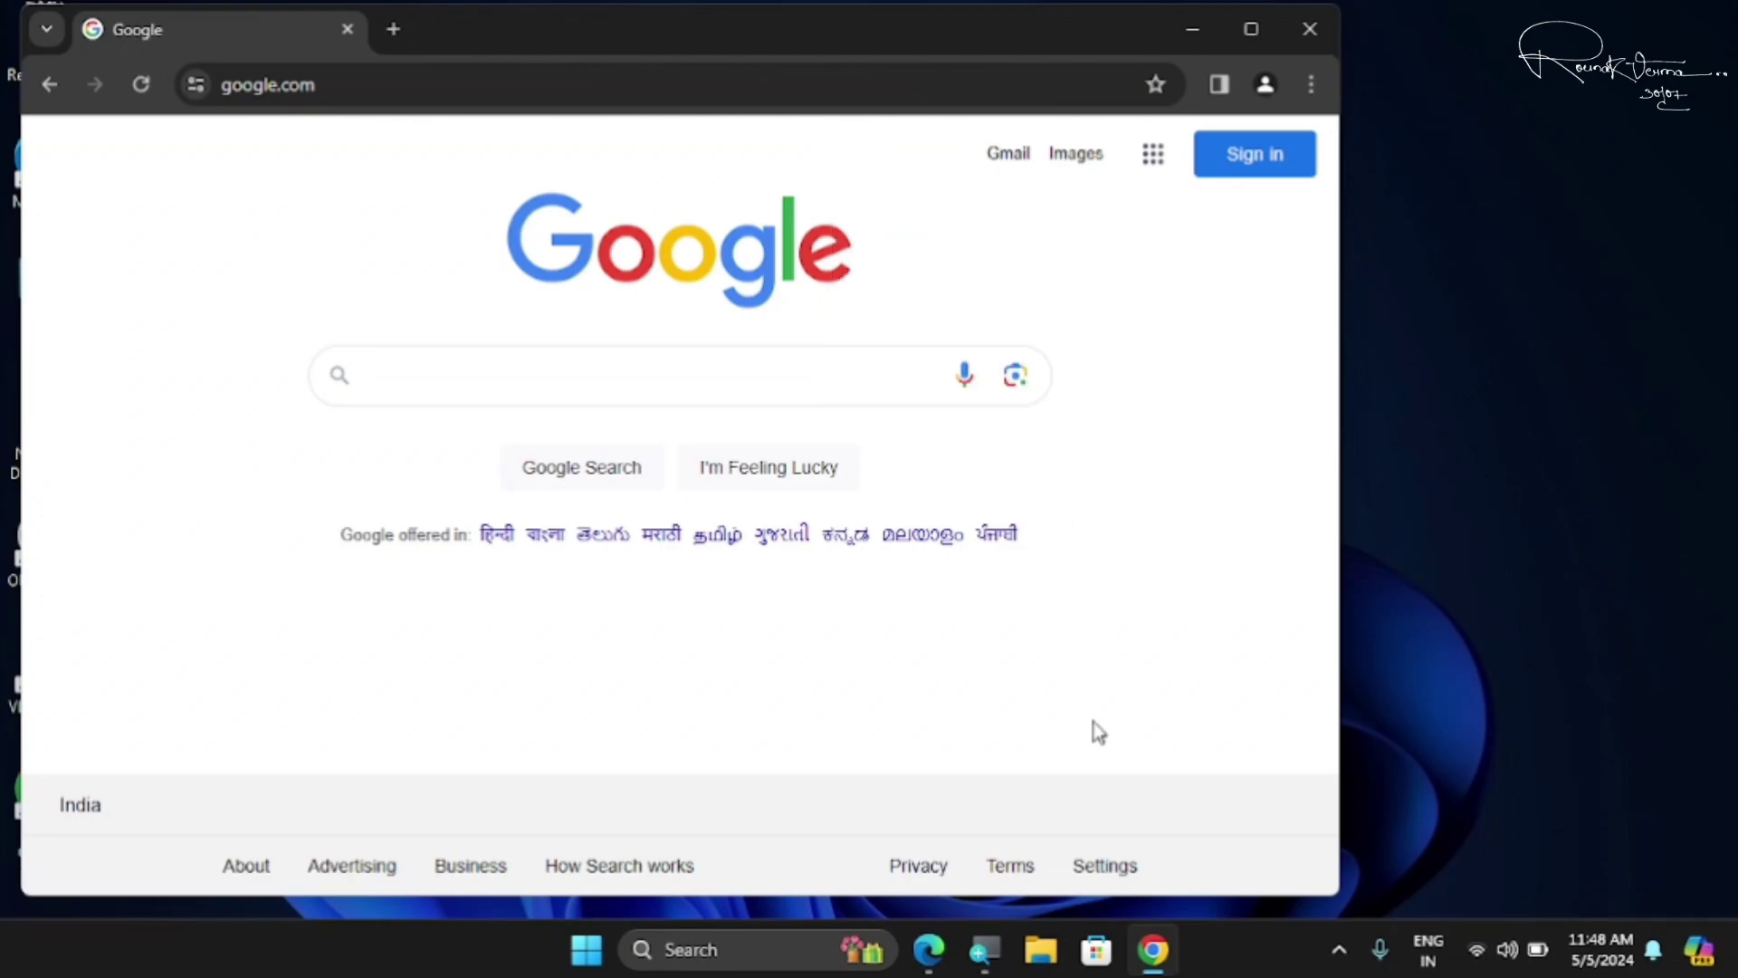
{"action": "type", "text": "chrome download"}
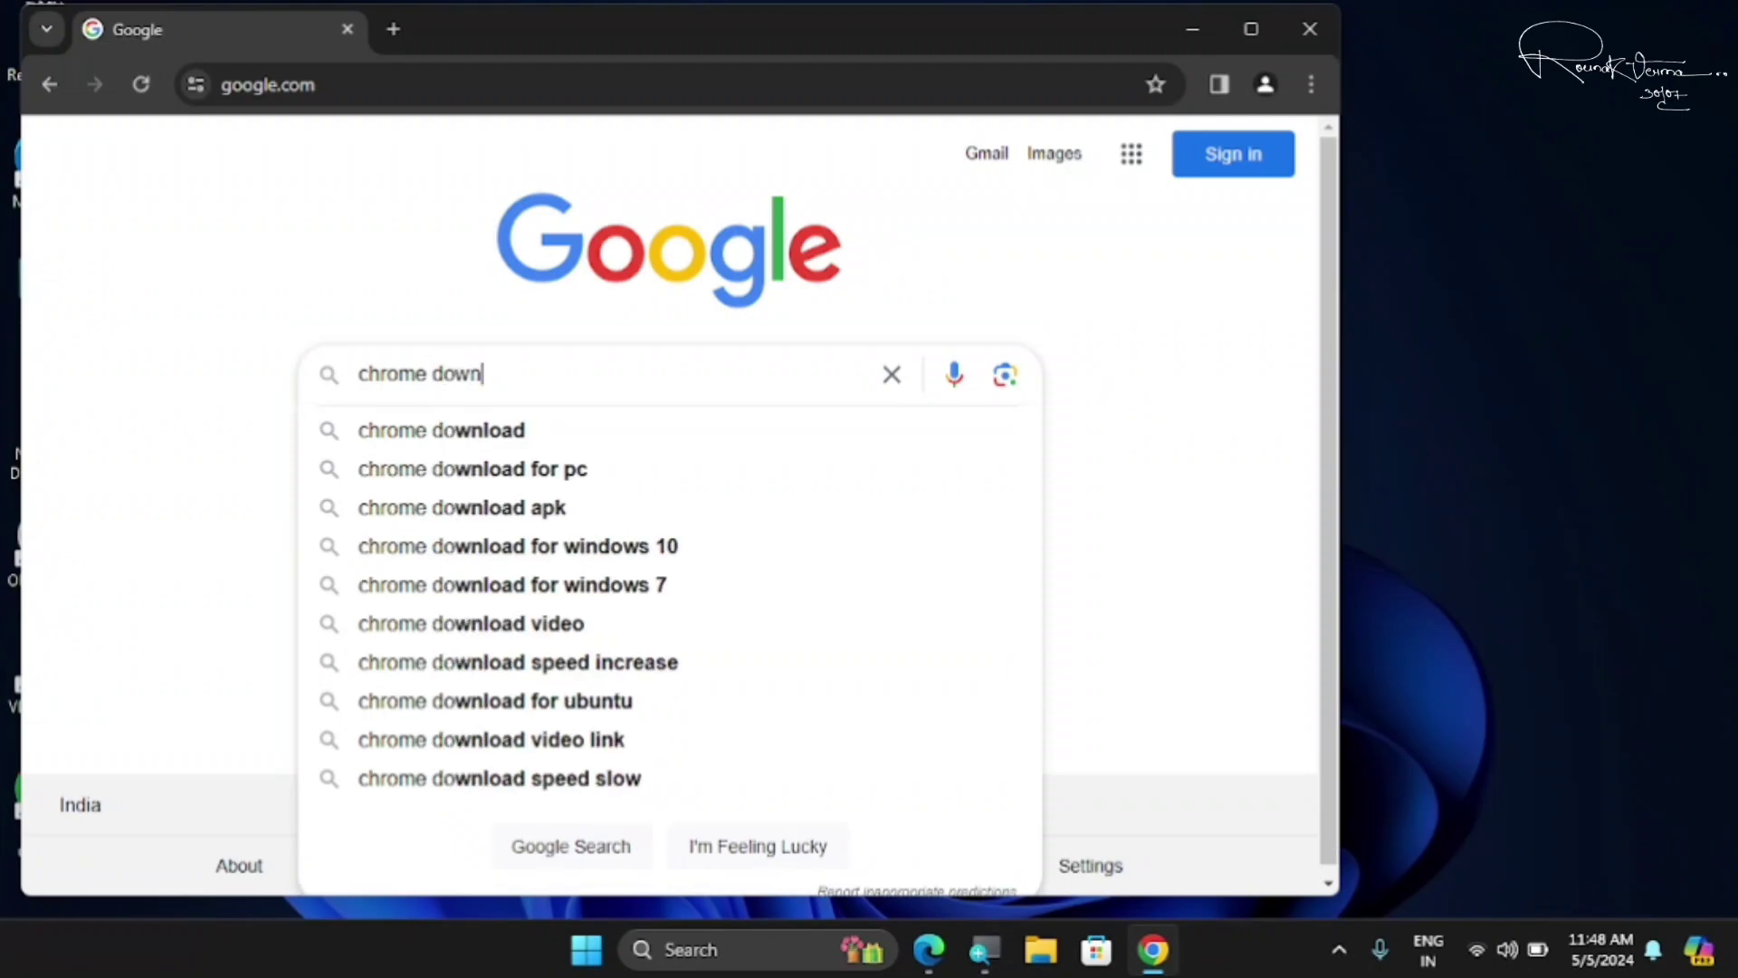
{"action": "key", "text": "Return"}
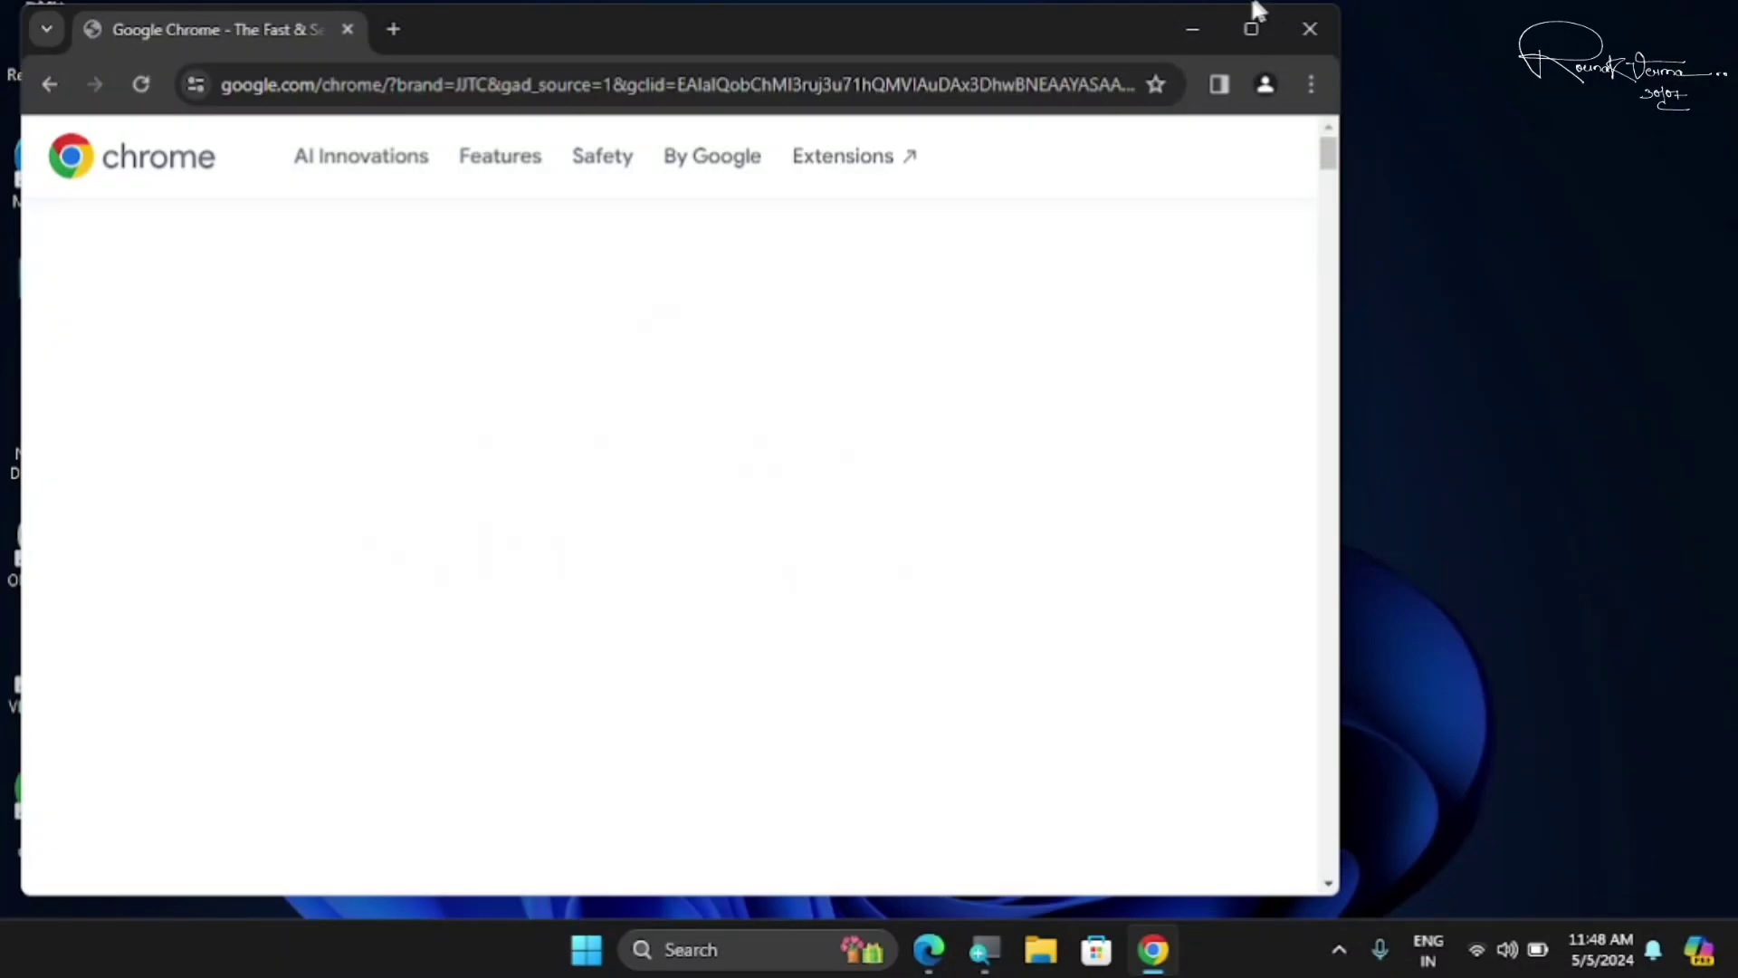
Maximize and close the Chrome window, and refresh the desktop.
{"action": "left_click", "coordinate": [1251, 33]}
{"action": "left_click", "coordinate": [1717, 13]}
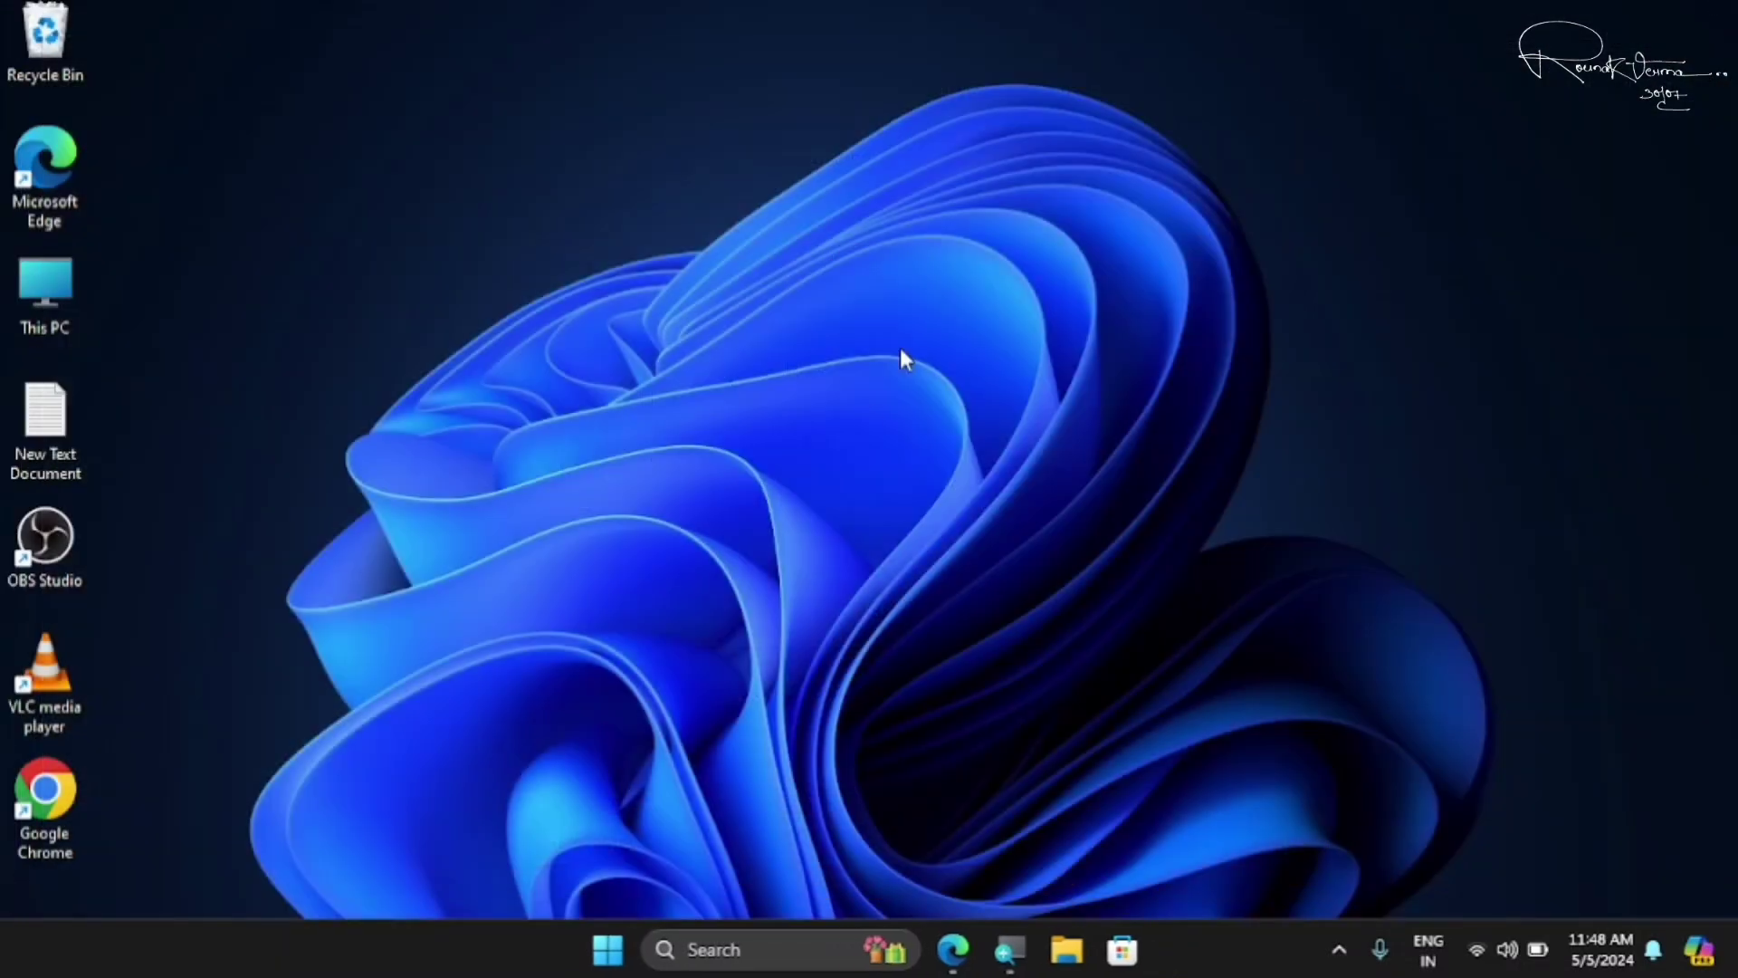
{"action": "right_click", "coordinate": [864, 416]}
{"action": "left_click", "coordinate": [981, 504]}
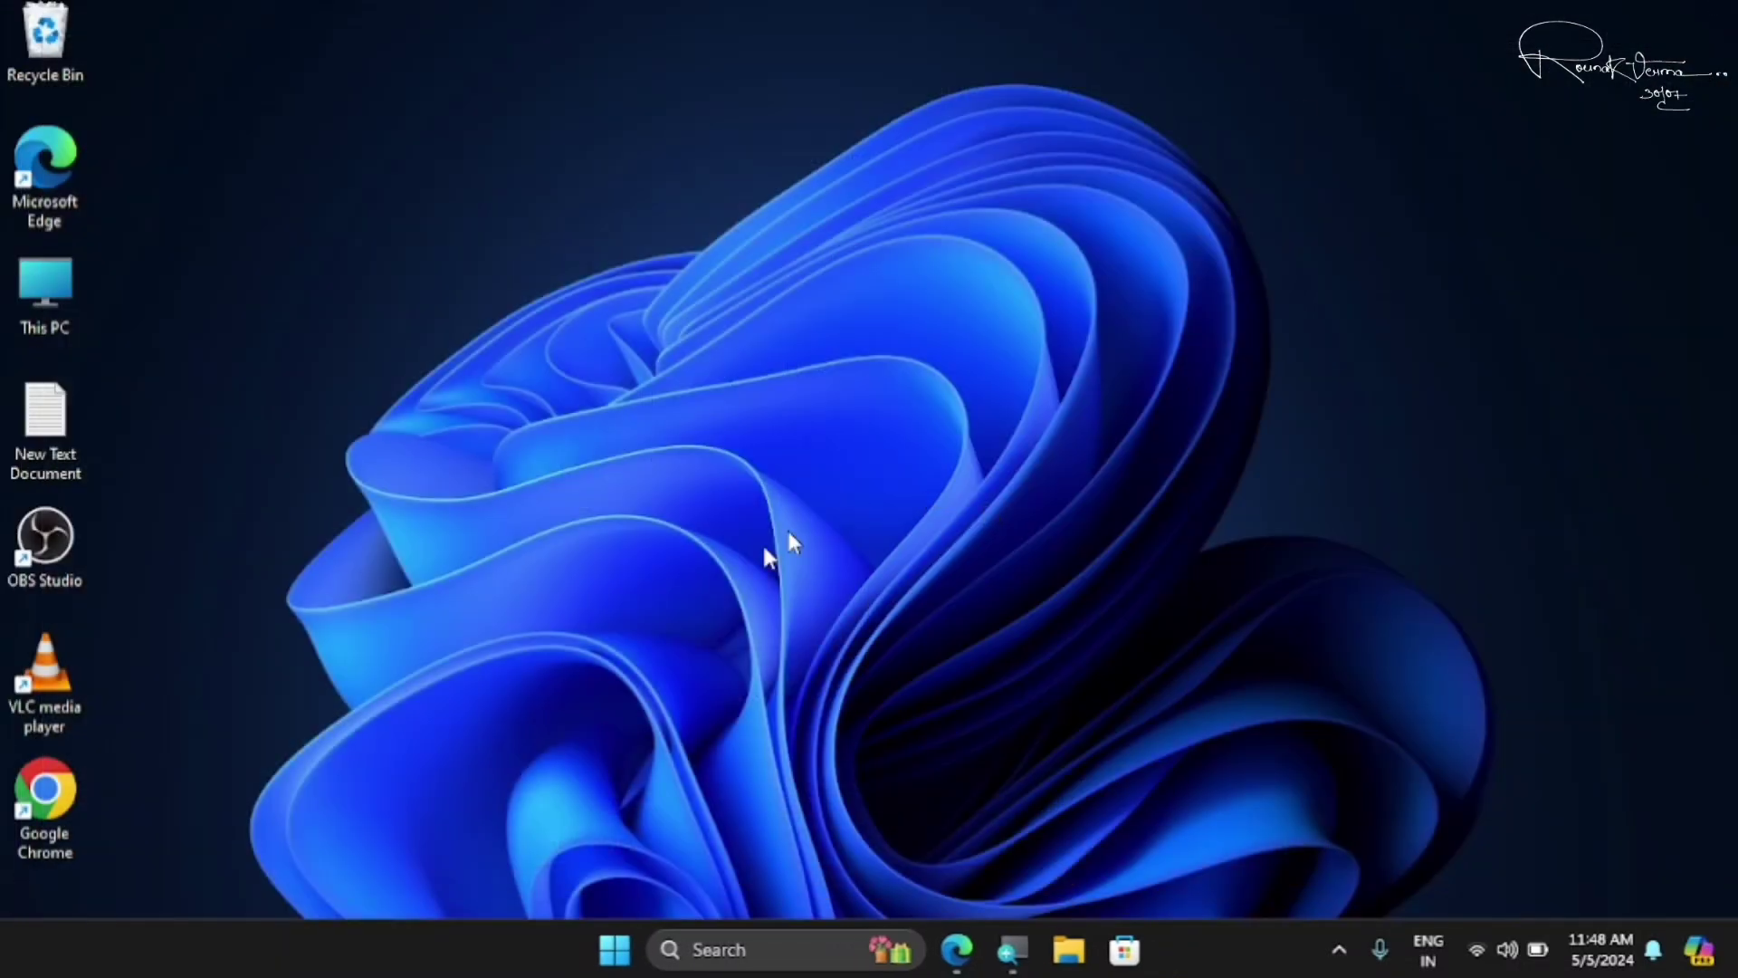